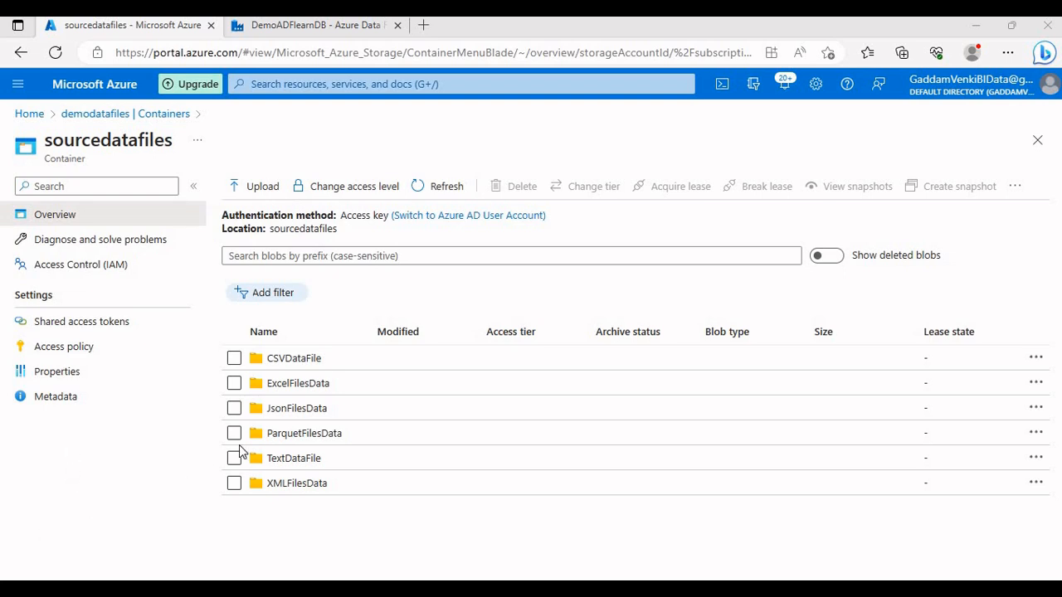
Look through the TextDataFile folder of the source container and the contents of the destinationdatafiles container.
{"action": "left_click", "coordinate": [286, 459]}
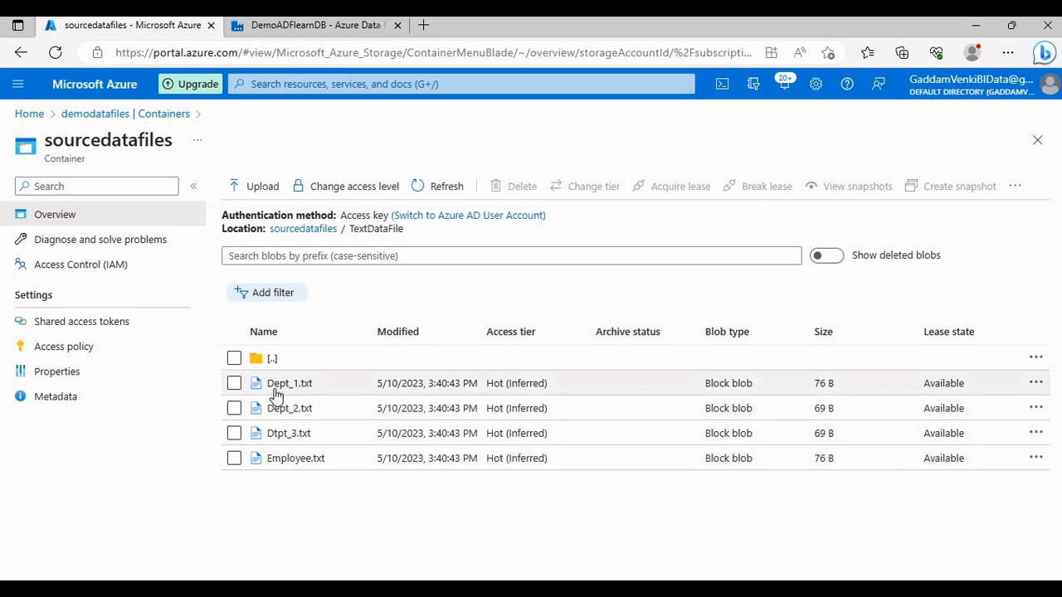
{"action": "left_click", "coordinate": [145, 115]}
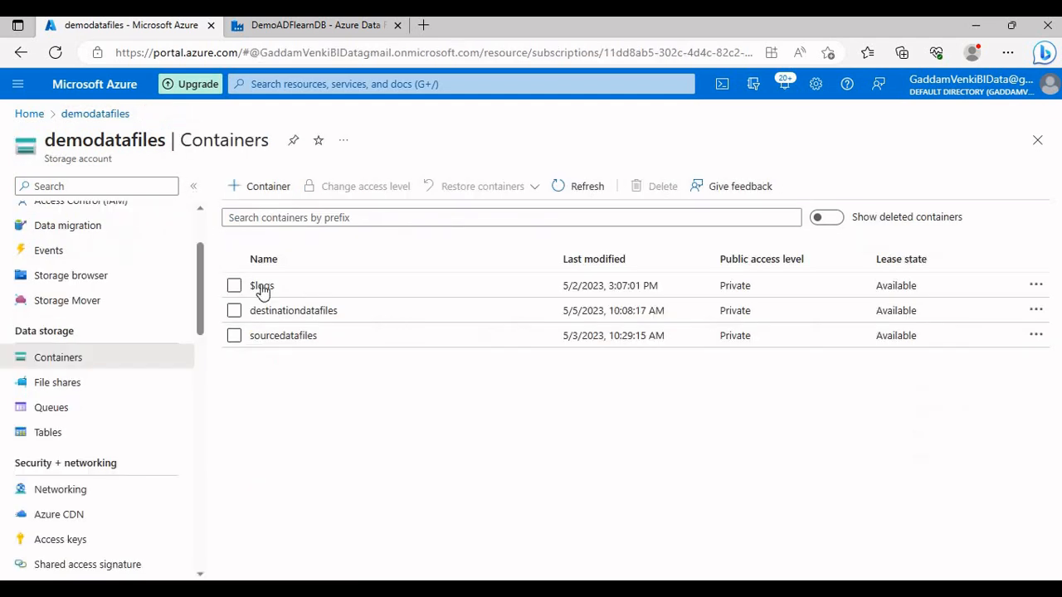
{"action": "left_click", "coordinate": [297, 310]}
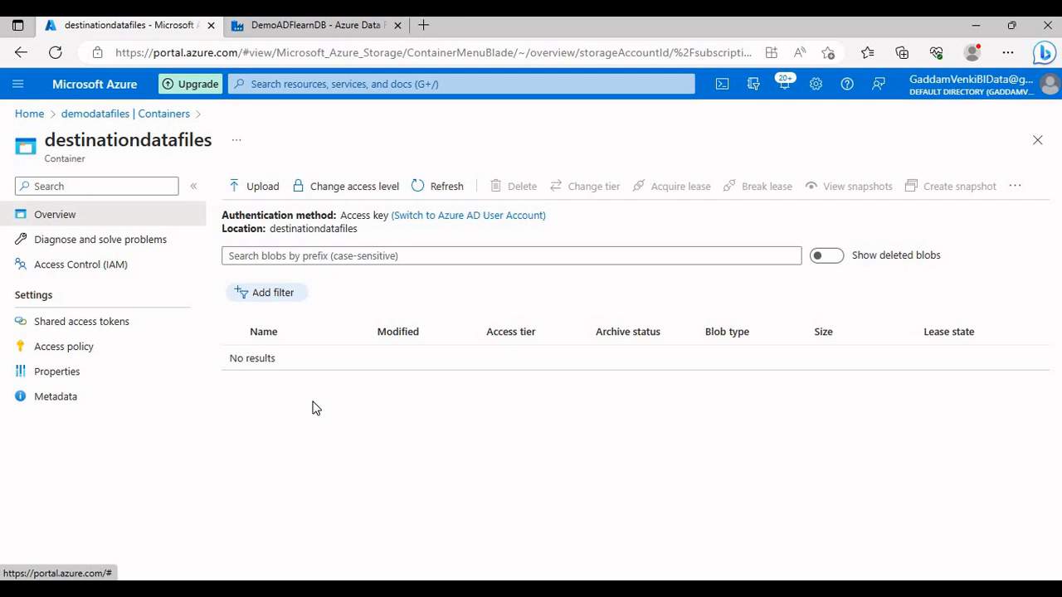
Switch to Azure Data Factory and open the sink dataset of the Moving the Files copy activity inside the Loop the Files ForEach.
{"action": "left_click", "coordinate": [311, 26]}
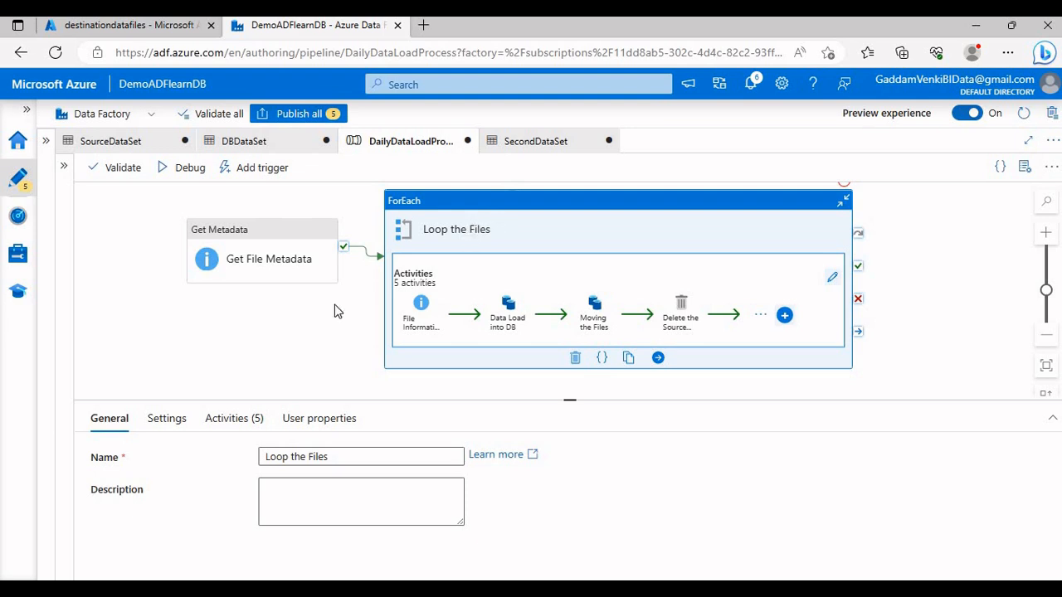
{"action": "left_click", "coordinate": [234, 419]}
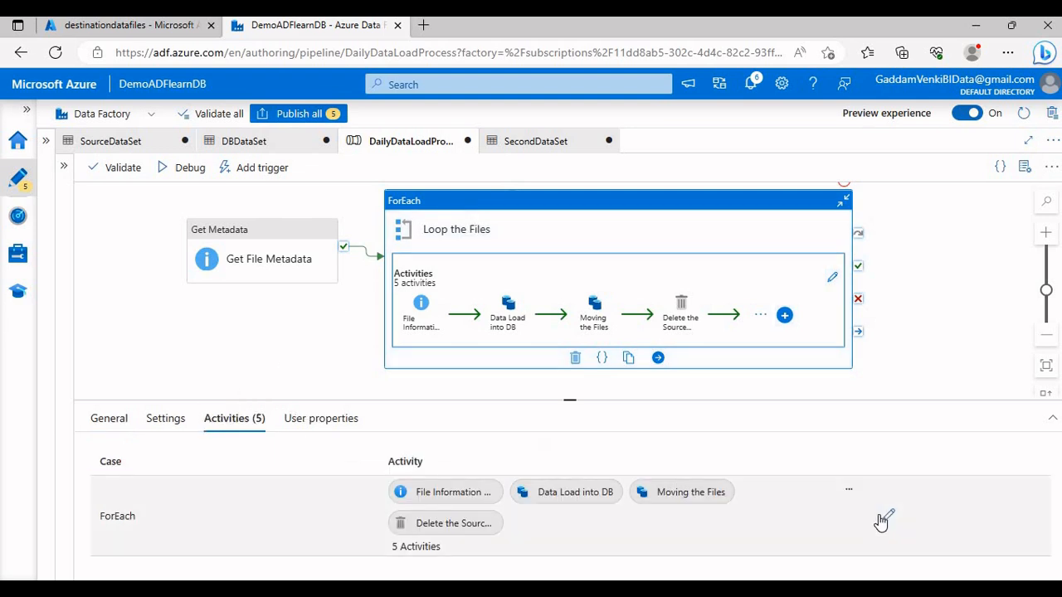
{"action": "left_click", "coordinate": [882, 520]}
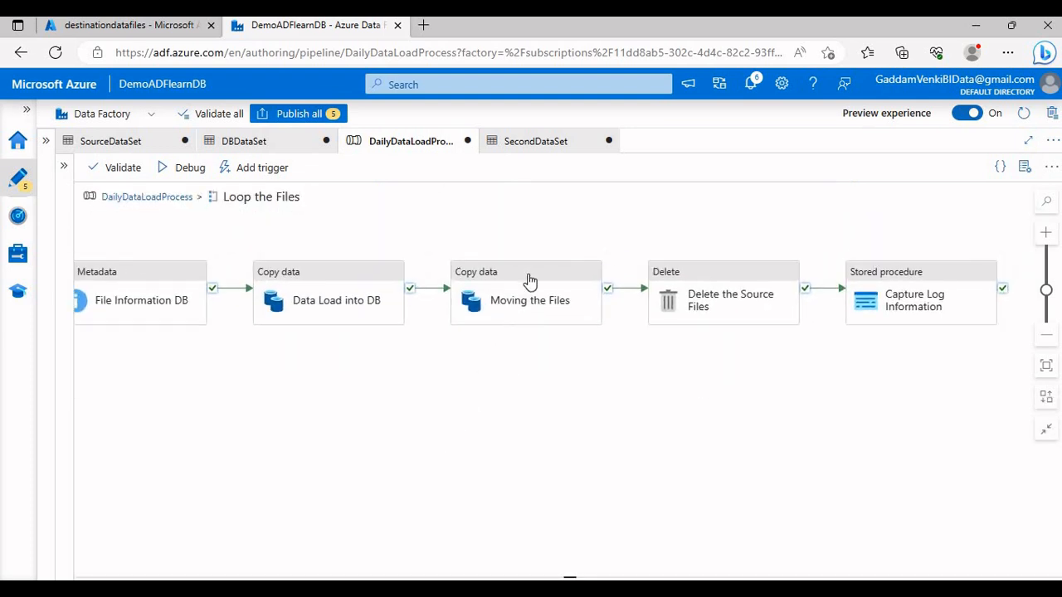
{"action": "left_click", "coordinate": [531, 276]}
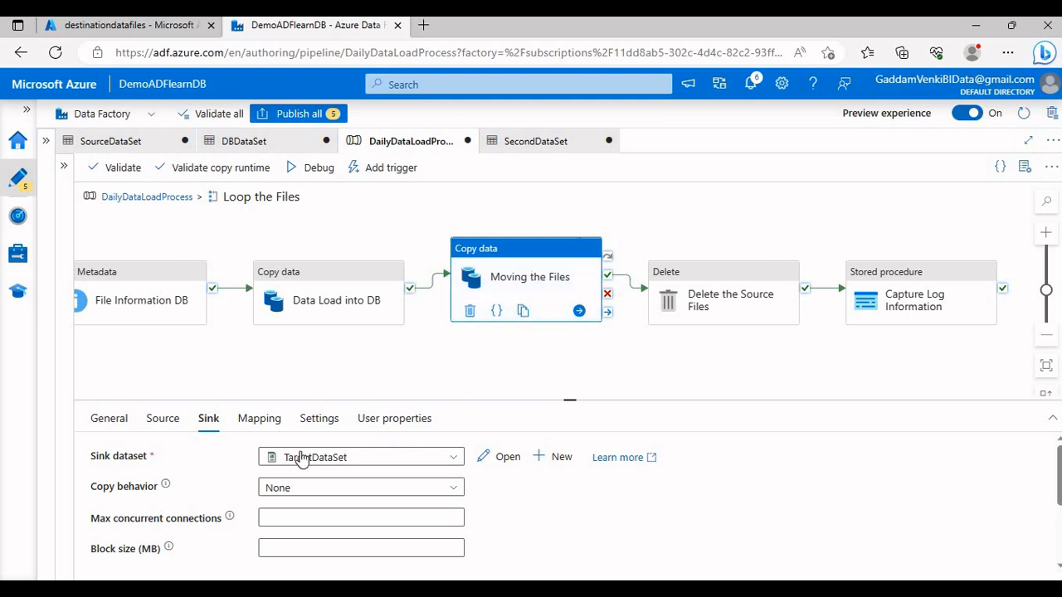
{"action": "left_click", "coordinate": [504, 458]}
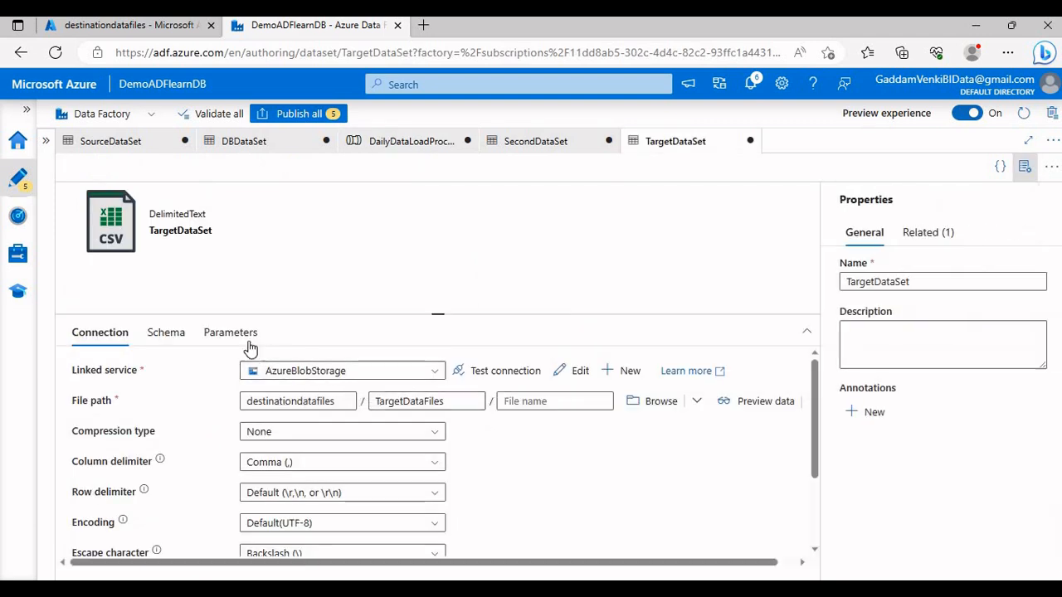
Add a string parameter named FileName to TargetDataSet.
{"action": "left_click", "coordinate": [230, 332]}
{"action": "left_click", "coordinate": [108, 376]}
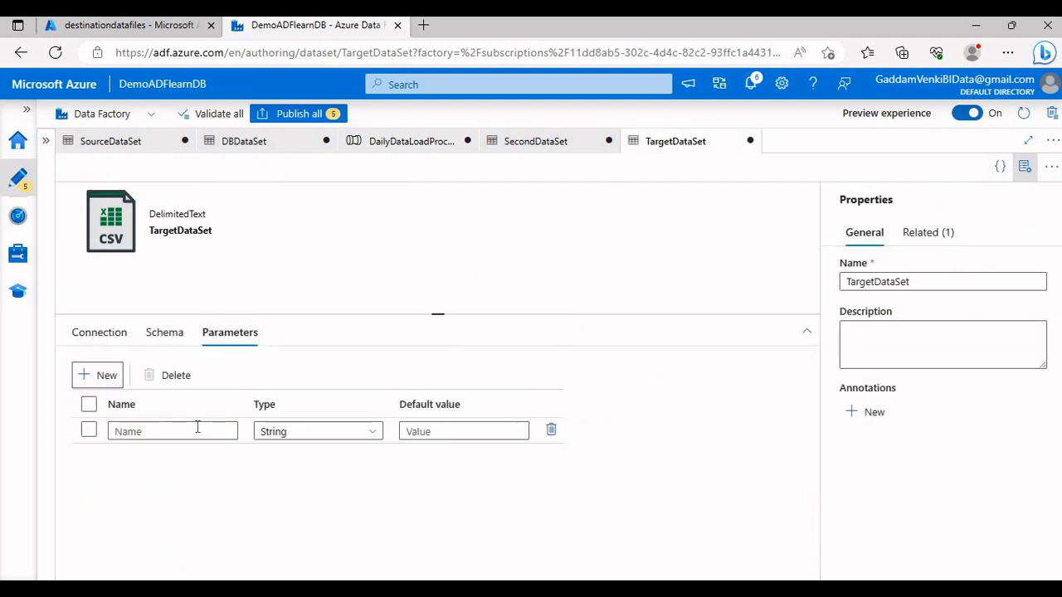
{"action": "left_click", "coordinate": [197, 428]}
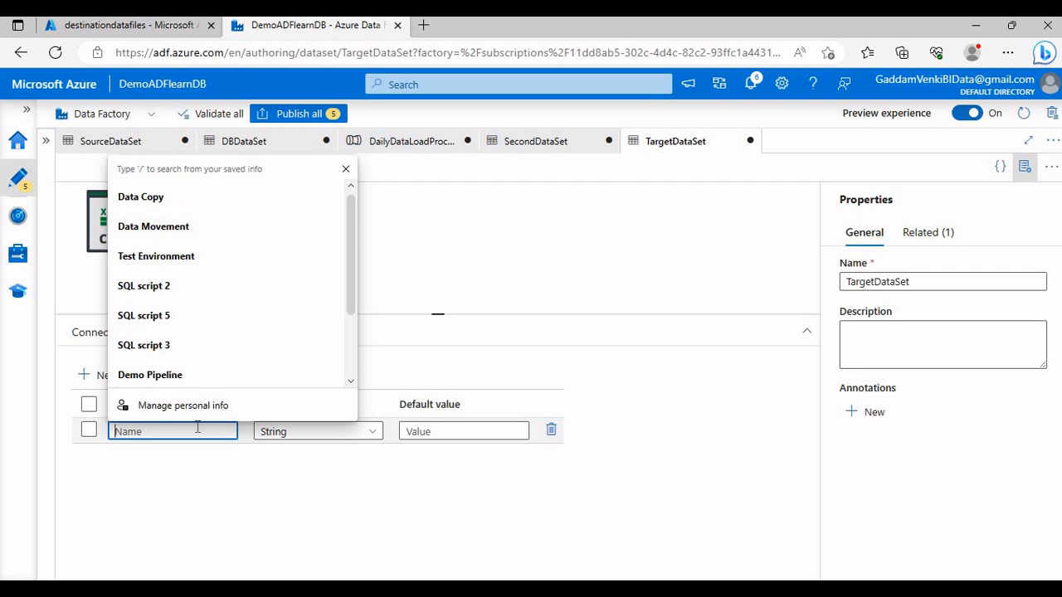
{"action": "type", "text": "FileName"}
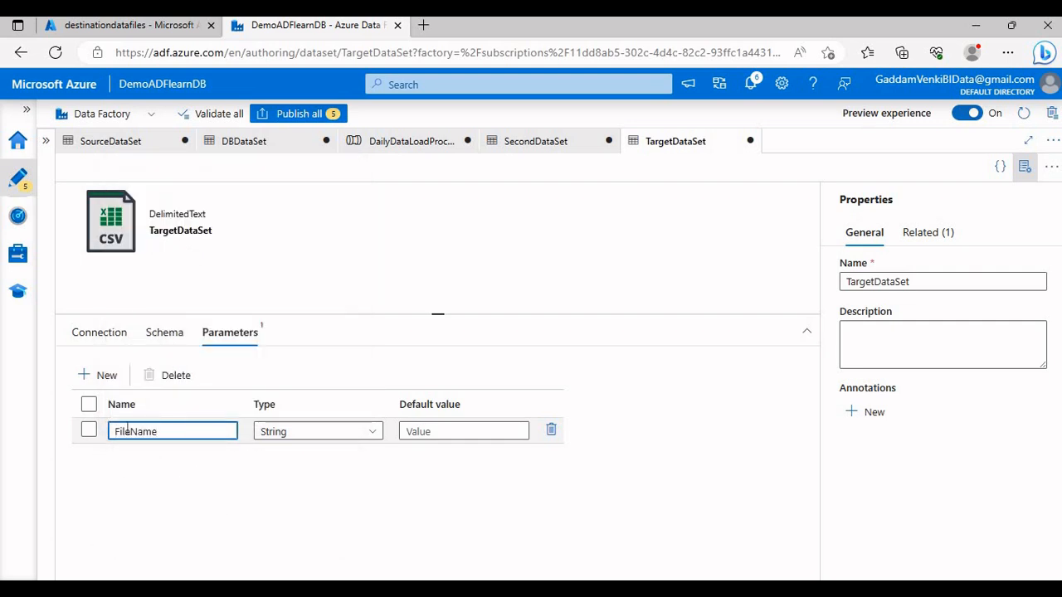
{"action": "left_click", "coordinate": [101, 335]}
{"action": "left_click", "coordinate": [589, 403]}
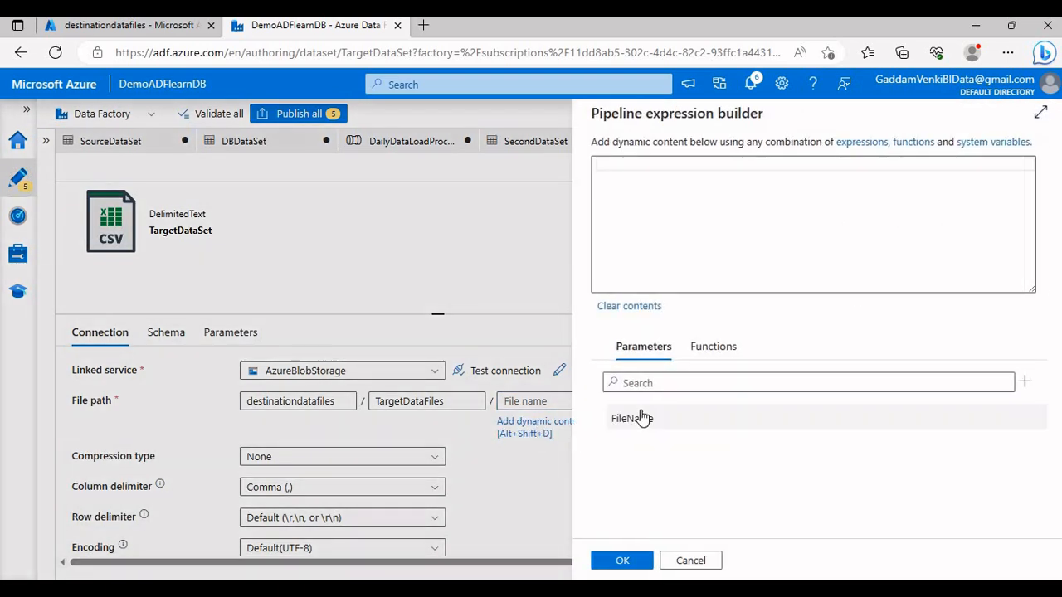
{"action": "left_click", "coordinate": [612, 418]}
{"action": "left_click", "coordinate": [621, 560]}
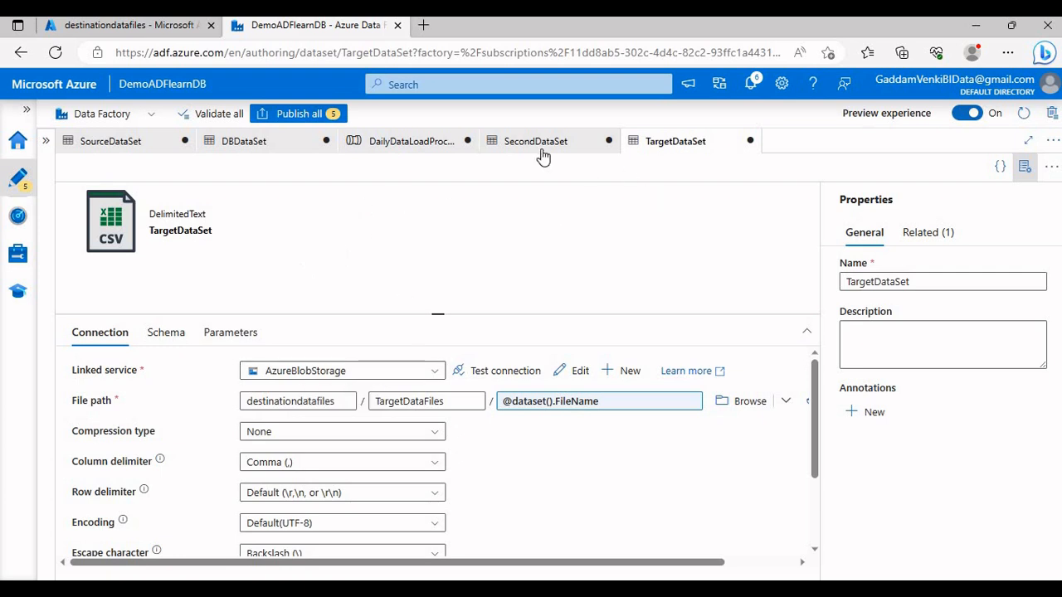
{"action": "left_click", "coordinate": [371, 142]}
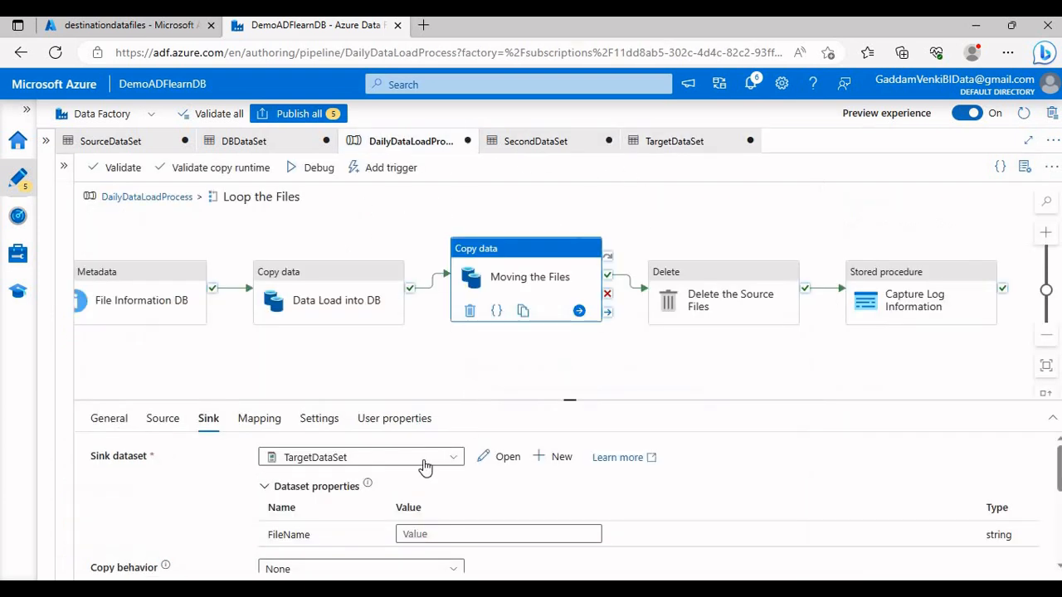
{"action": "left_click", "coordinate": [441, 534]}
{"action": "scroll", "coordinate": [464, 515], "scroll_direction": "down", "scroll_amount": 1}
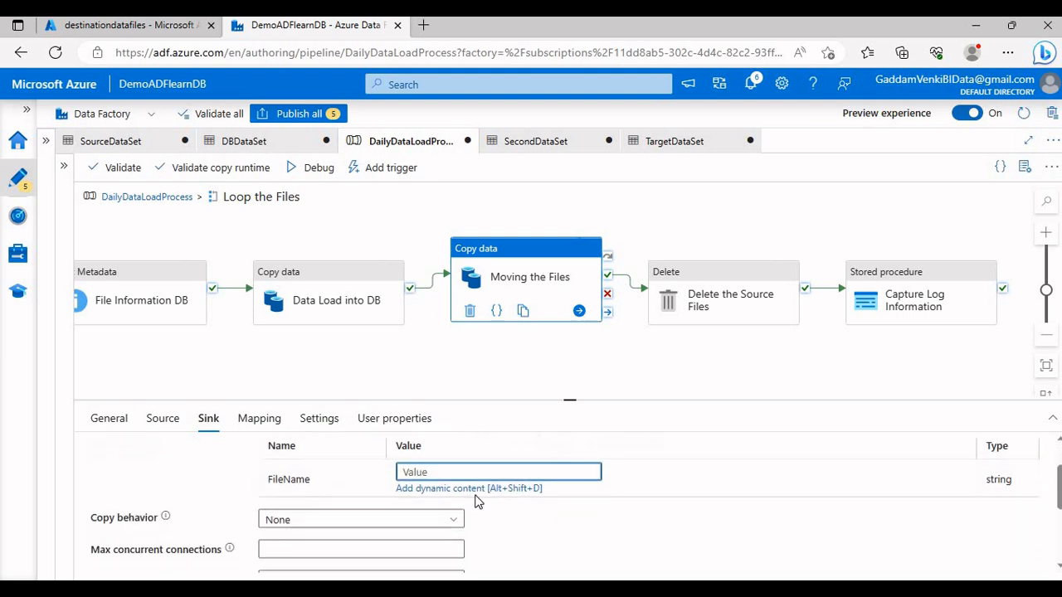
{"action": "left_click", "coordinate": [495, 488]}
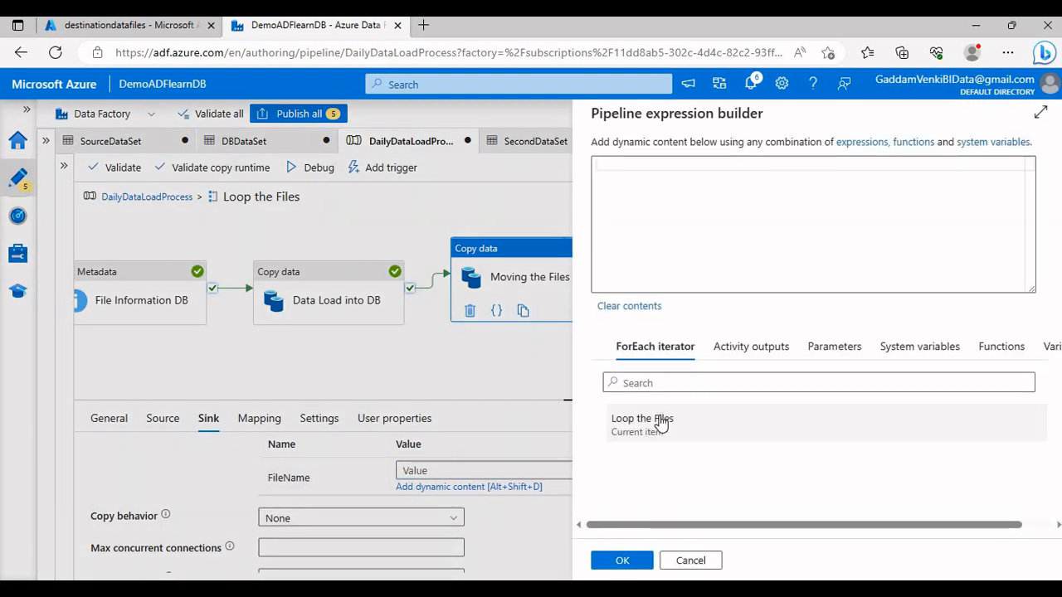
{"action": "left_click", "coordinate": [661, 420]}
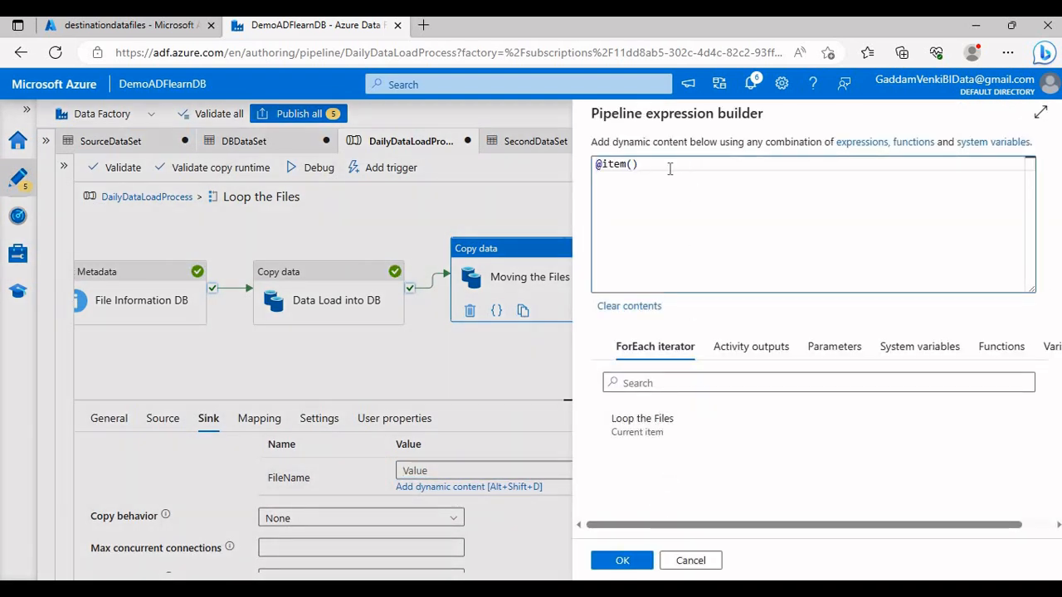
{"action": "type", "text": ".name"}
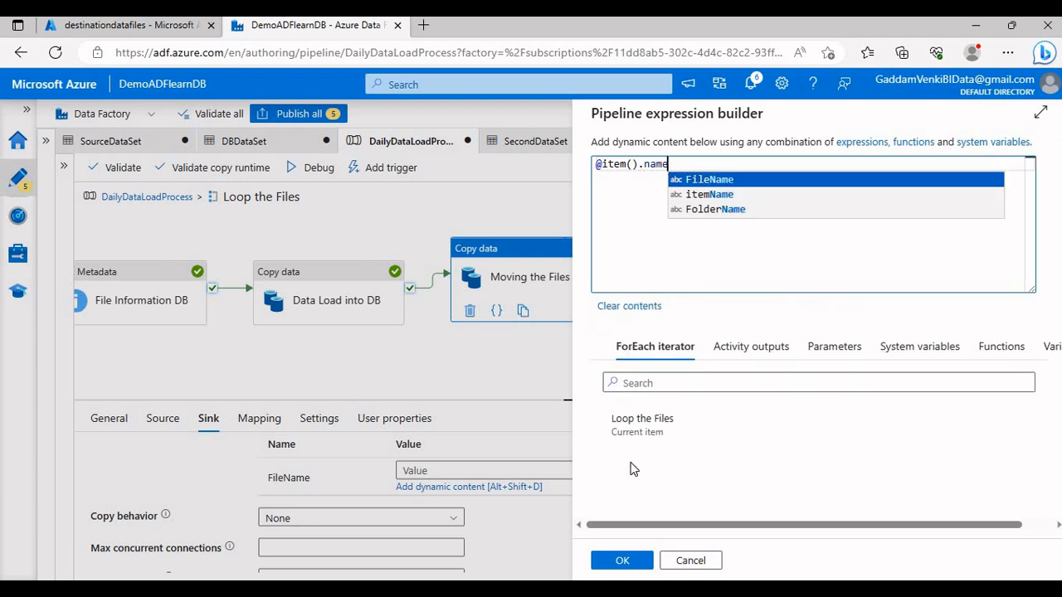
{"action": "left_click", "coordinate": [618, 564]}
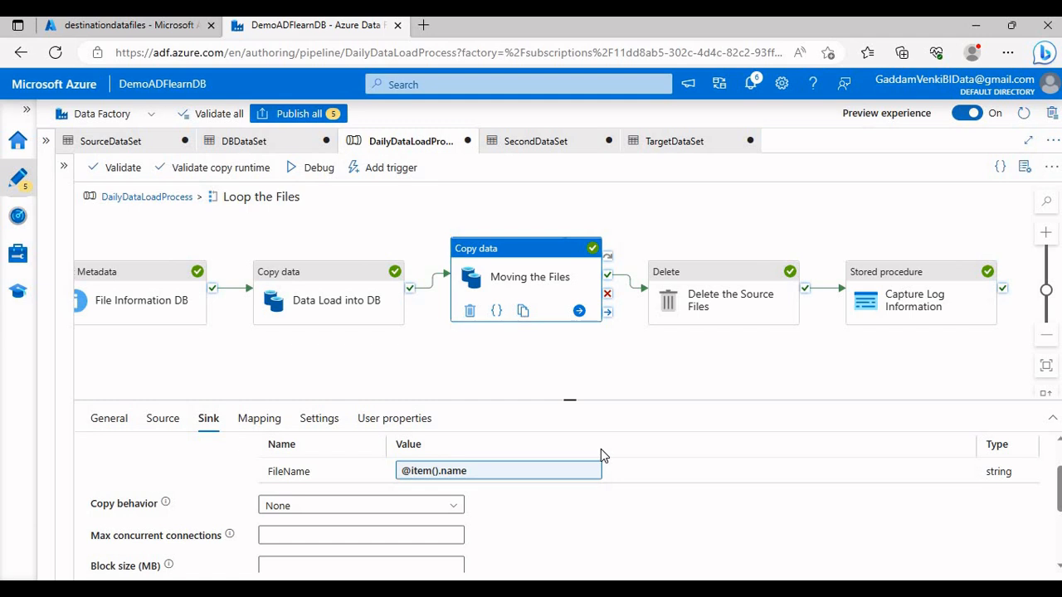
Reopen the sink's FileName value in the expression builder and expand the builder to full size.
{"action": "left_click_drag", "start_coordinate": [584, 400], "coordinate": [583, 341]}
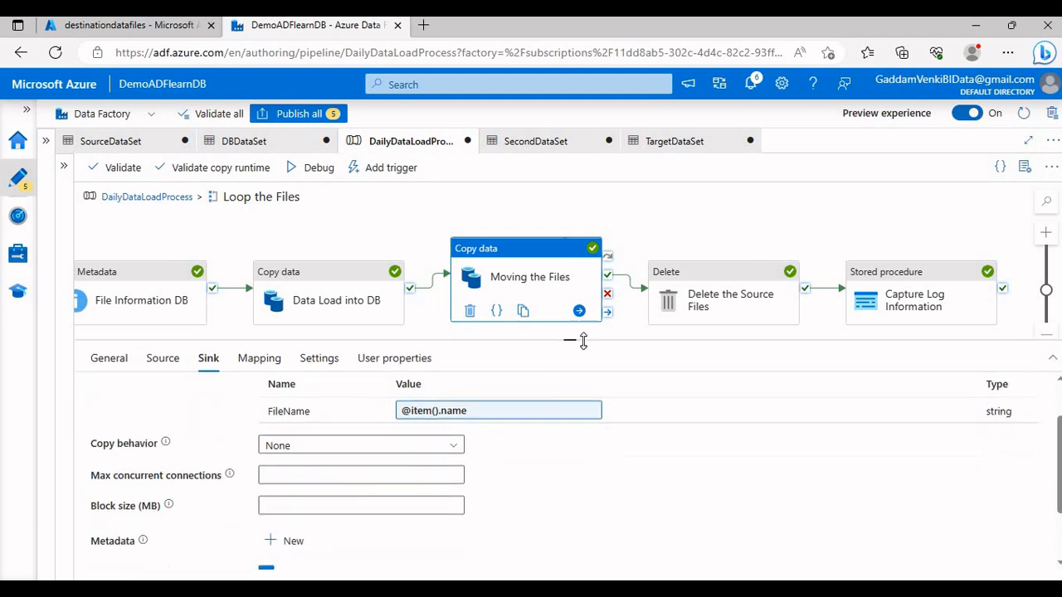
{"action": "left_click", "coordinate": [469, 412]}
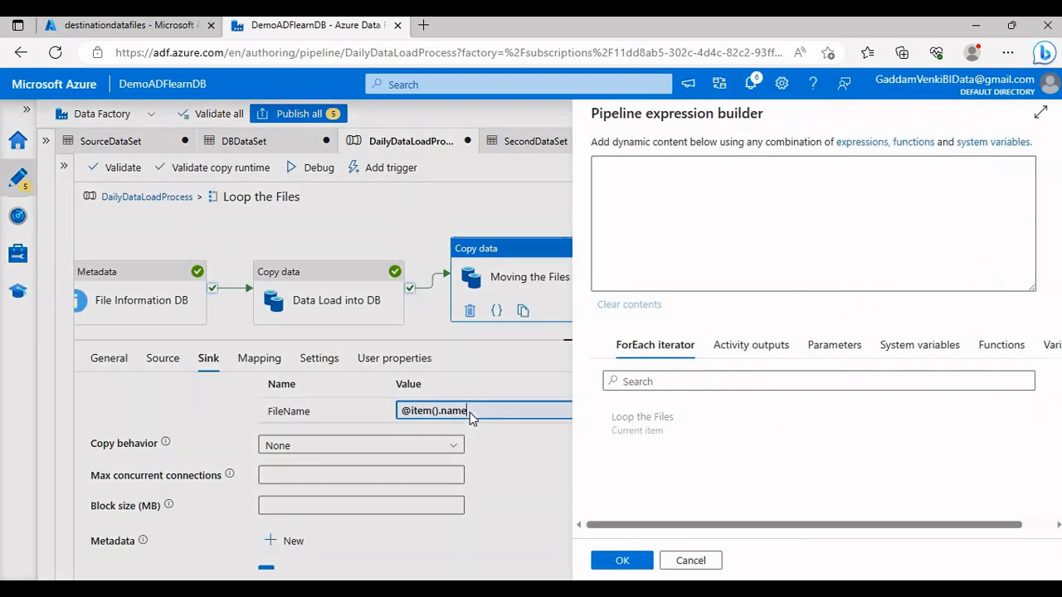
{"action": "left_click", "coordinate": [1041, 113]}
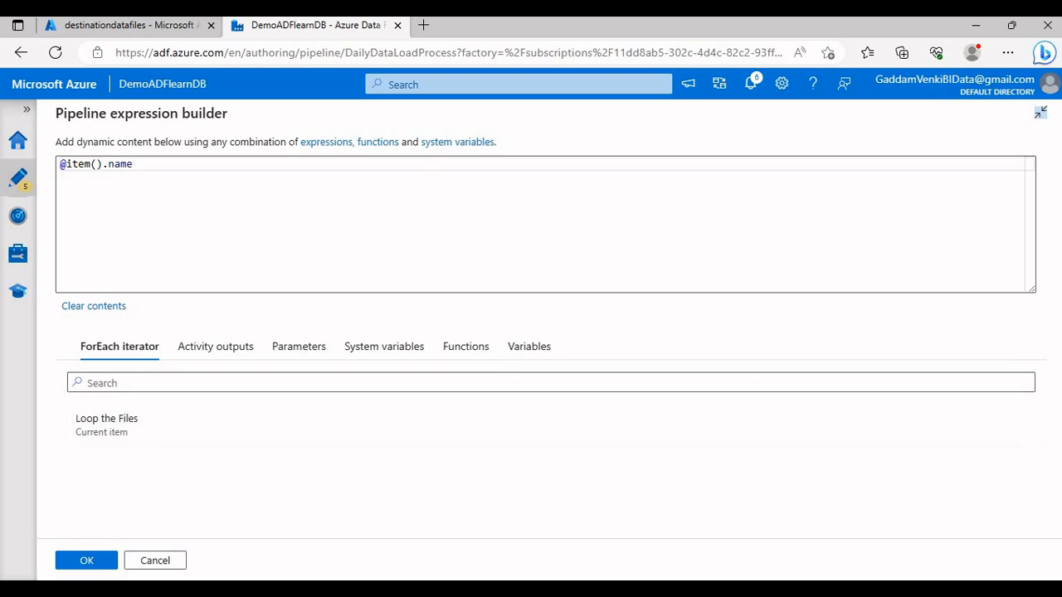
Switch to Notepad++ and add the sample target name FileName_20230510102222.txt on its own line below TextDataFile.
{"action": "key", "text": "alt+Tab"}
{"action": "left_click", "coordinate": [295, 242]}
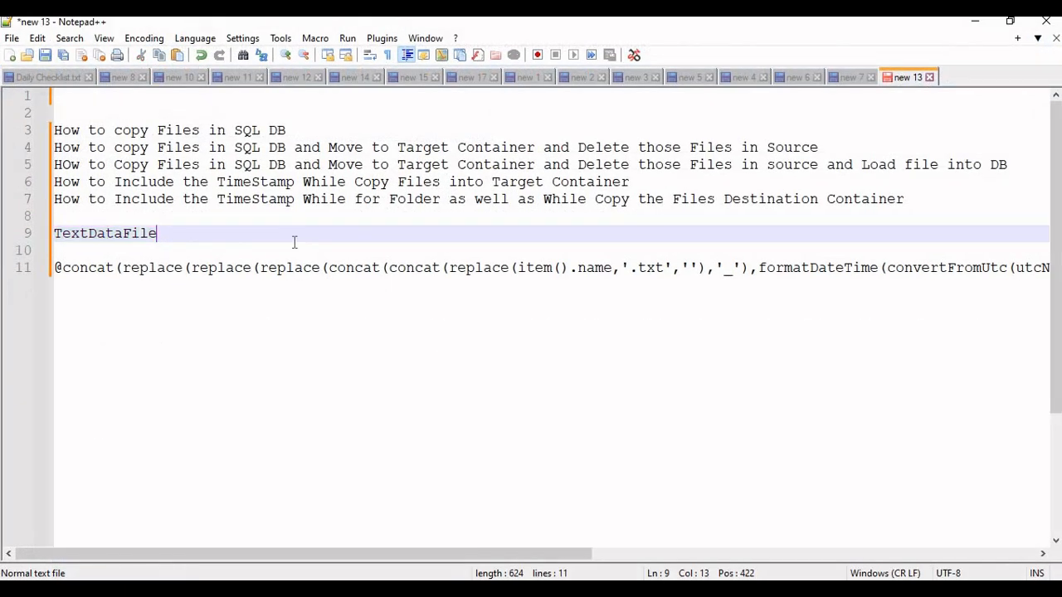
{"action": "key", "text": "Return"}
{"action": "key", "text": "Return"}
{"action": "type", "text": "FileN"}
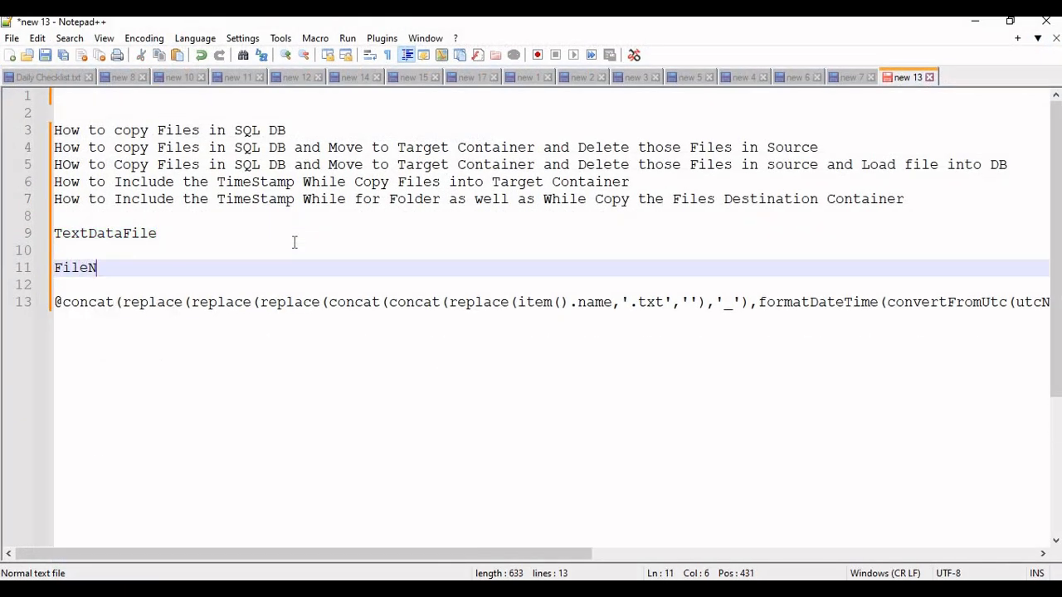
{"action": "type", "text": "ame 2023"}
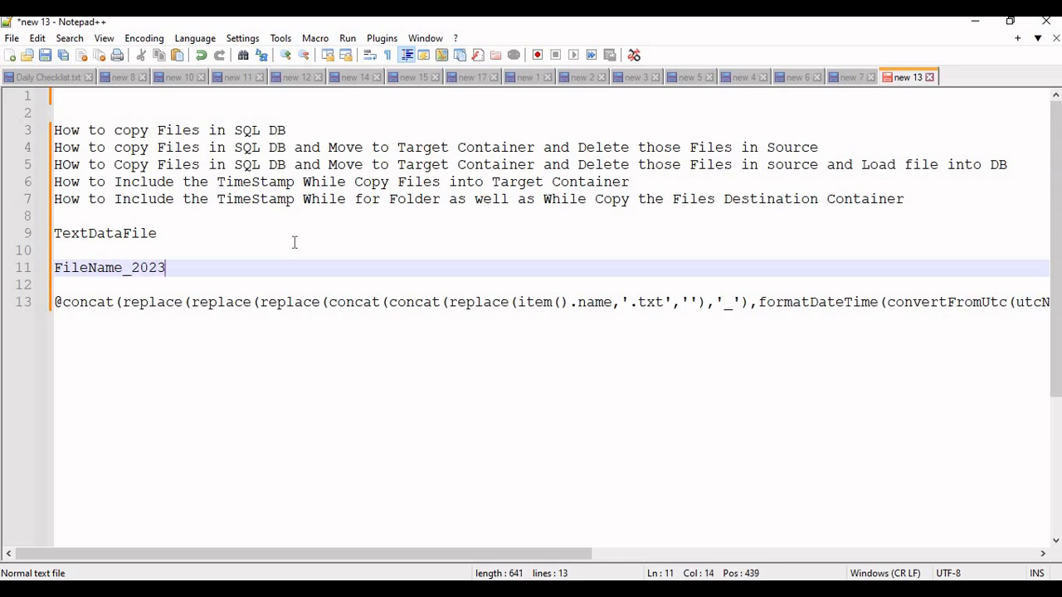
{"action": "type", "text": "0"}
{"action": "type", "text": "510"}
{"action": "type", "text": "22"}
{"action": "key", "text": "BackSpace"}
{"action": "key", "text": "BackSpace"}
{"action": "type", "text": "102222."}
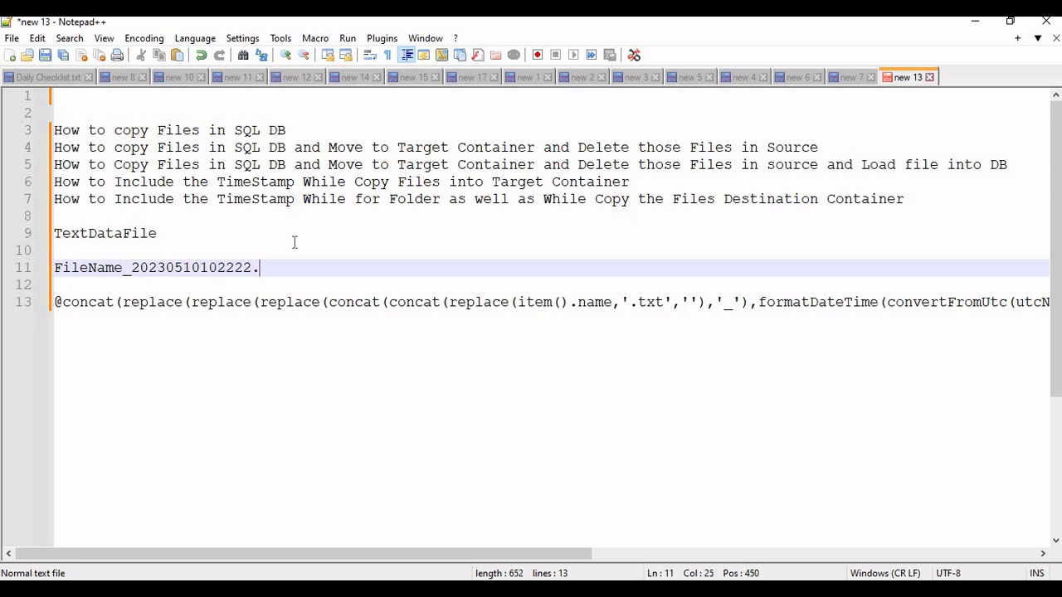
{"action": "type", "text": "txt"}
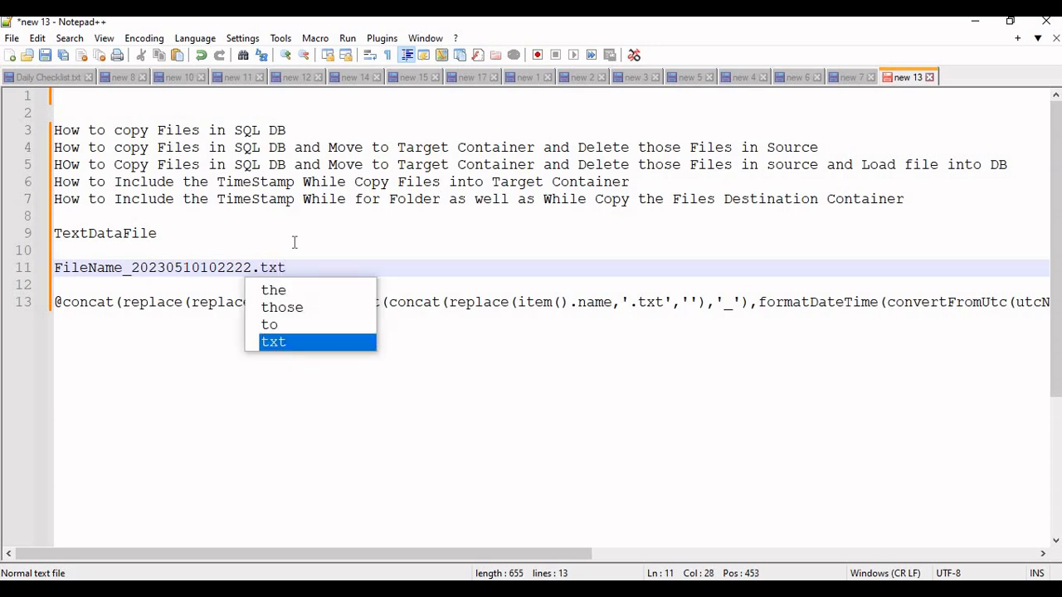
{"action": "key", "text": "Right"}
{"action": "key", "text": "Up"}
{"action": "key", "text": "shift+End"}
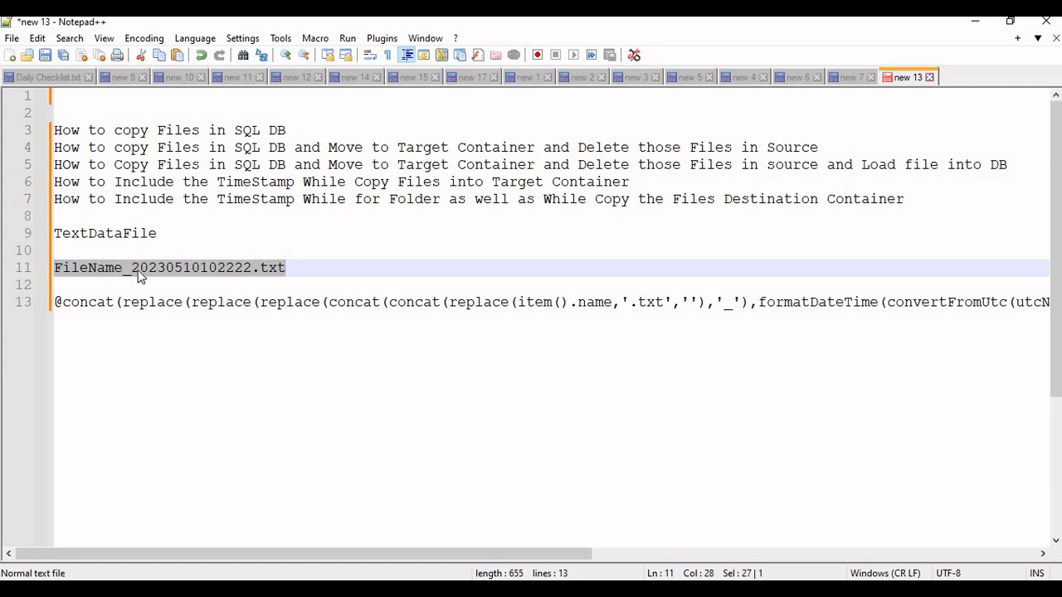
{"action": "key", "text": "alt+Tab"}
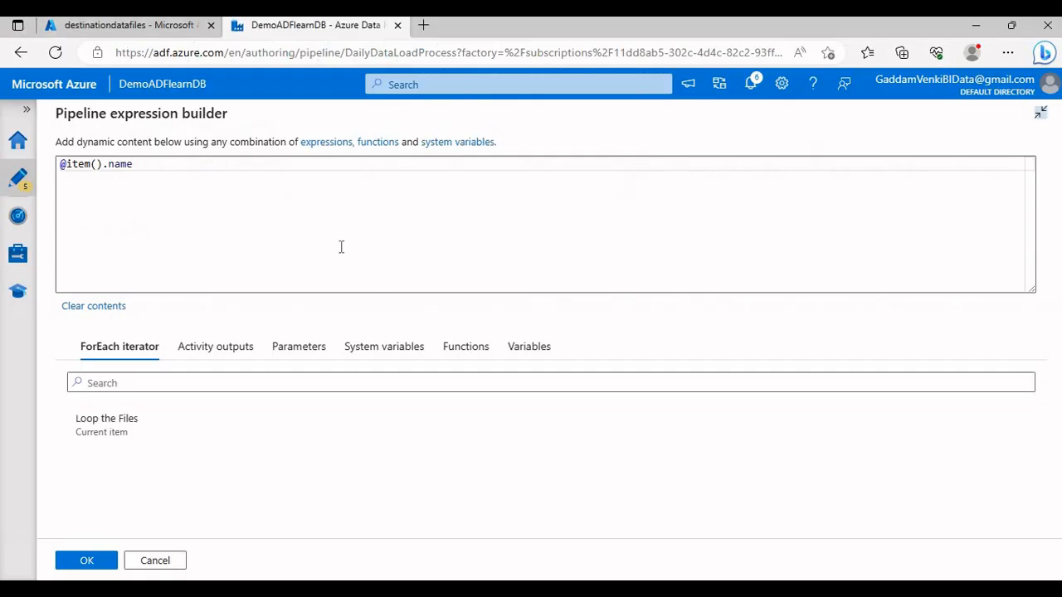
{"action": "left_click", "coordinate": [64, 167]}
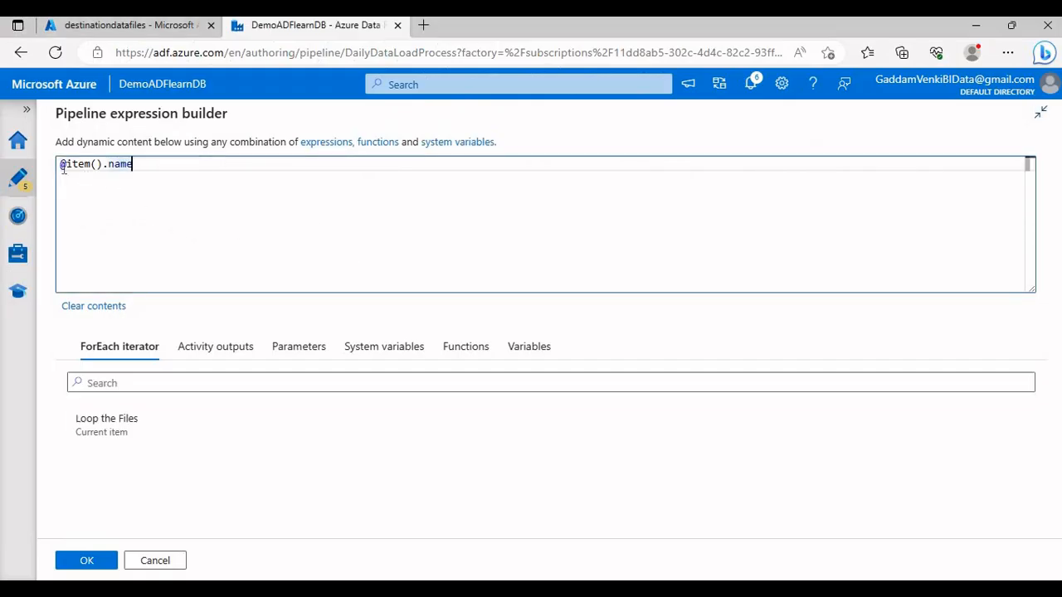
{"action": "type", "text": "@conc"}
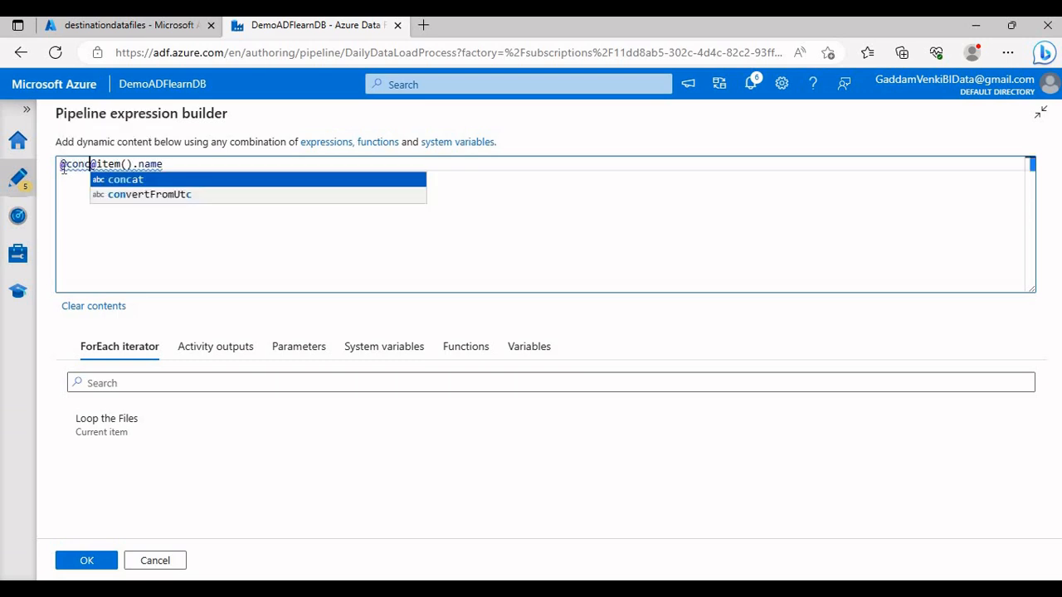
{"action": "key", "text": "Tab"}
{"action": "type", "text": "("}
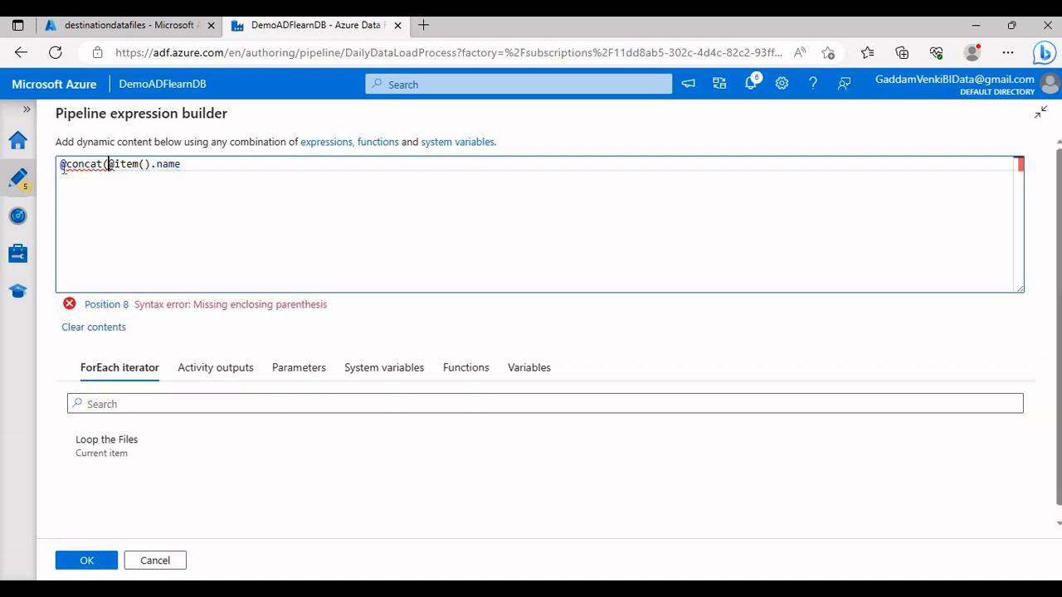
{"action": "key", "text": "Right"}
{"action": "key", "text": "Right"}
{"action": "key", "text": "Right"}
{"action": "key", "text": "Right"}
{"action": "key", "text": "Right"}
{"action": "key", "text": "Right"}
{"action": "key", "text": "Right"}
{"action": "key", "text": "Right"}
{"action": "key", "text": "Right"}
{"action": "key", "text": "Right"}
{"action": "key", "text": "Right"}
{"action": "key", "text": "Right"}
{"action": "type", "text": ",'')"}
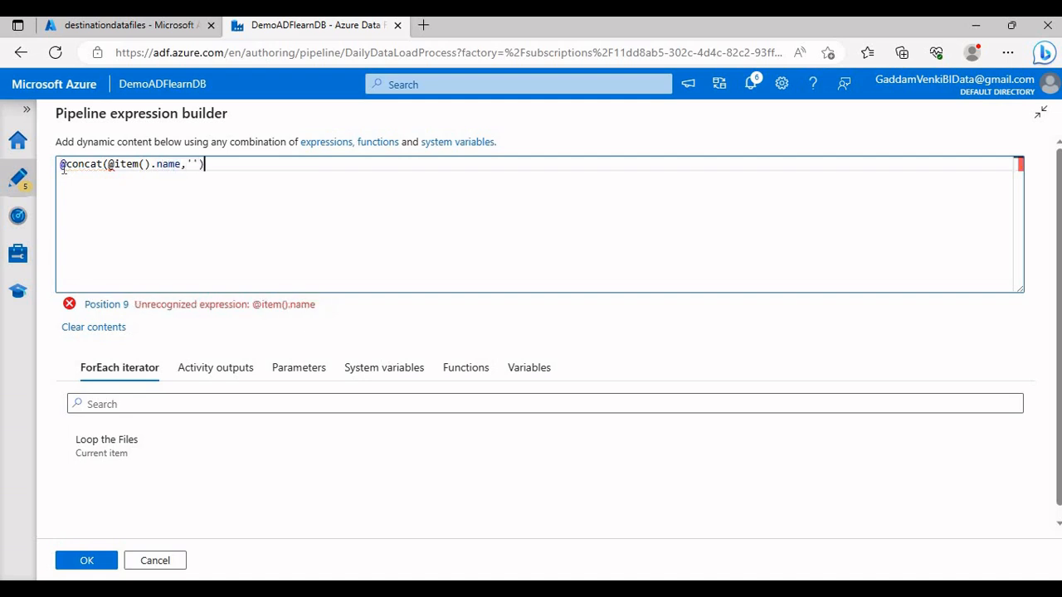
{"action": "left_click", "coordinate": [115, 165]}
{"action": "key", "text": "BackSpace"}
{"action": "left_click", "coordinate": [221, 166]}
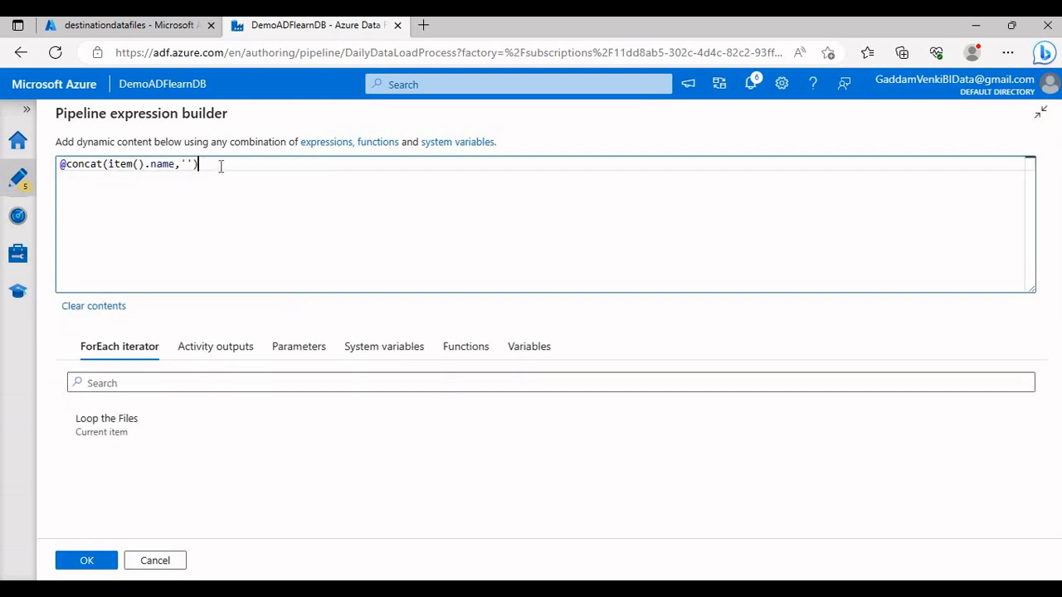
{"action": "key", "text": "BackSpace"}
{"action": "key", "text": "BackSpace"}
{"action": "key", "text": "BackSpace"}
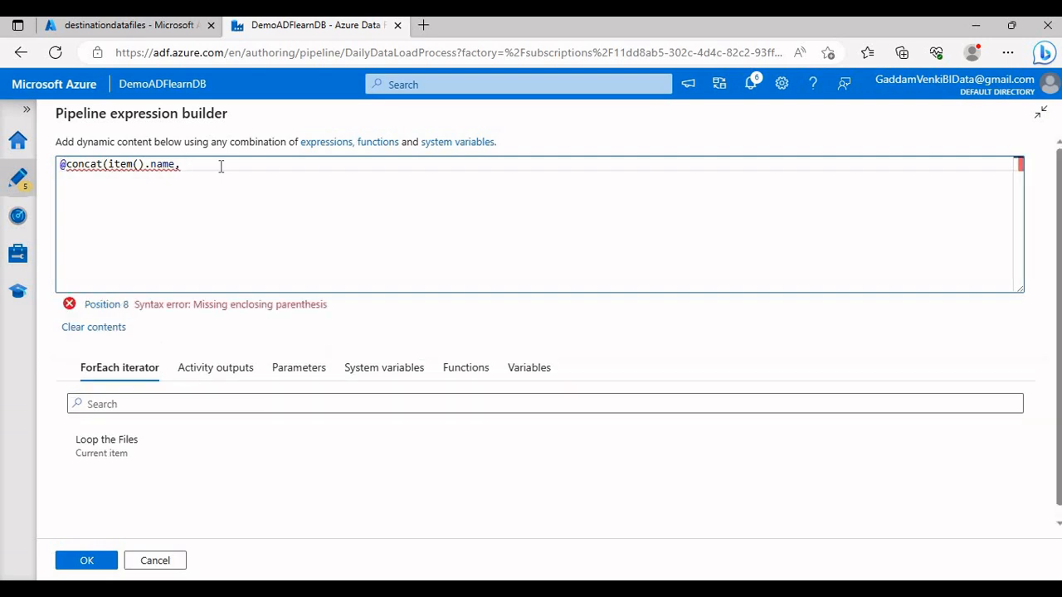
{"action": "type", "text": "'_','')"}
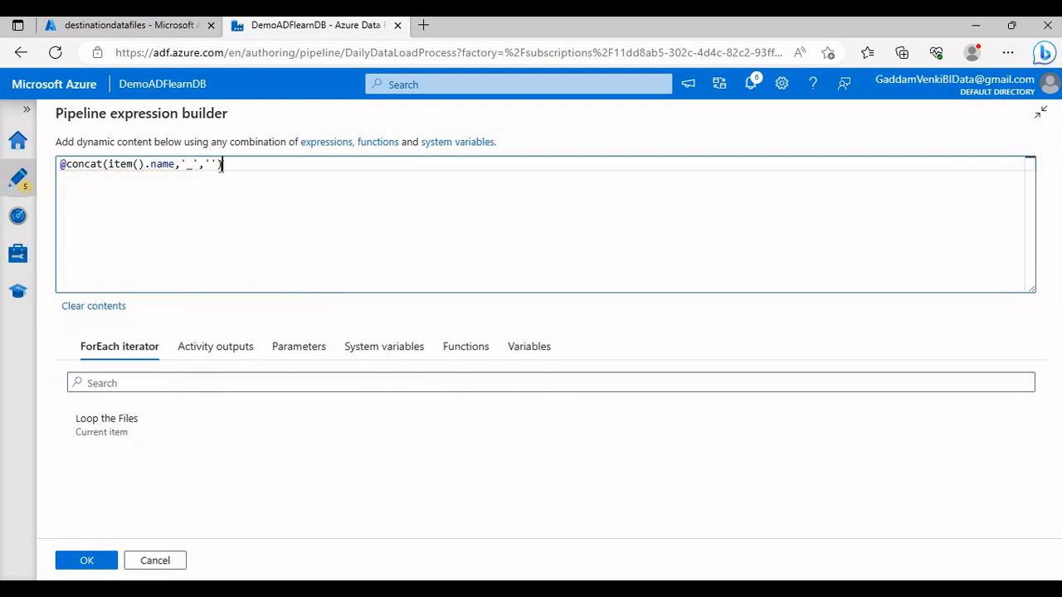
Replace the empty last concat argument with a convertFromUtc call that takes utcNow() and a quoted time zone argument.
{"action": "key", "text": "BackSpace"}
{"action": "key", "text": "BackSpace"}
{"action": "key", "text": "BackSpace"}
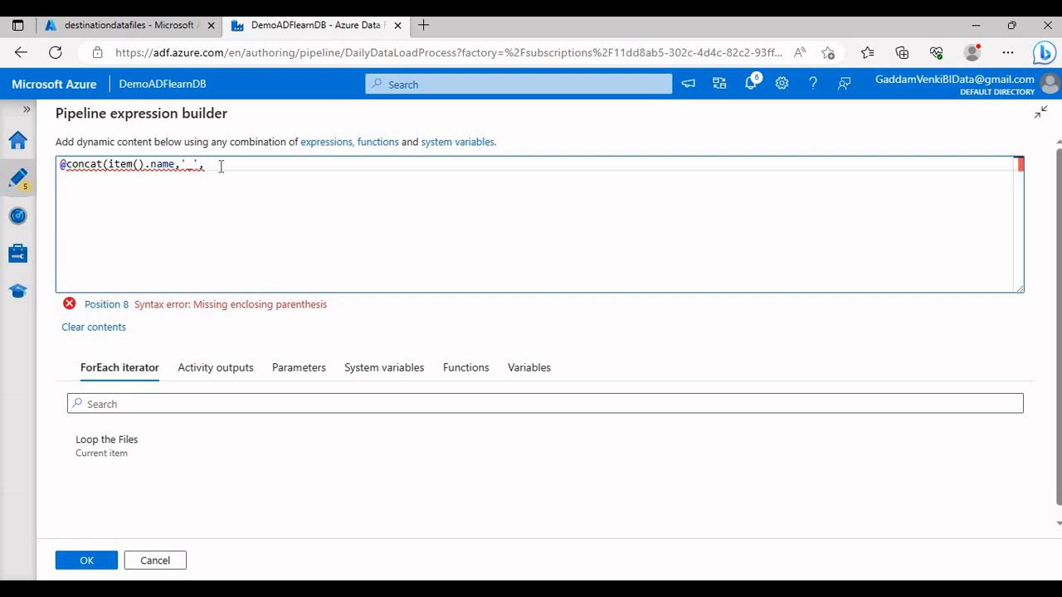
{"action": "type", "text": "conv"}
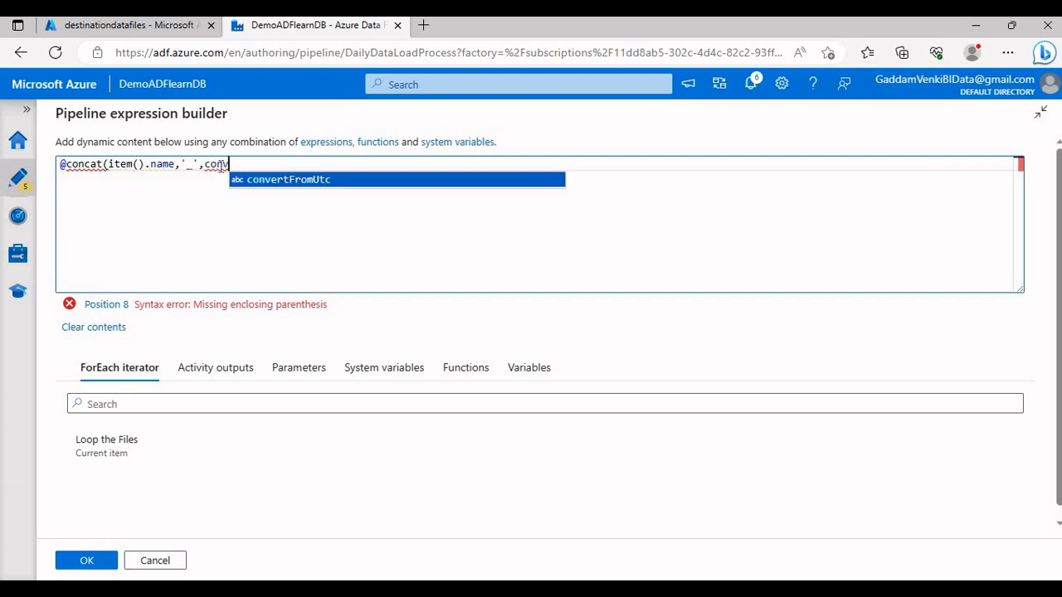
{"action": "key", "text": "Return"}
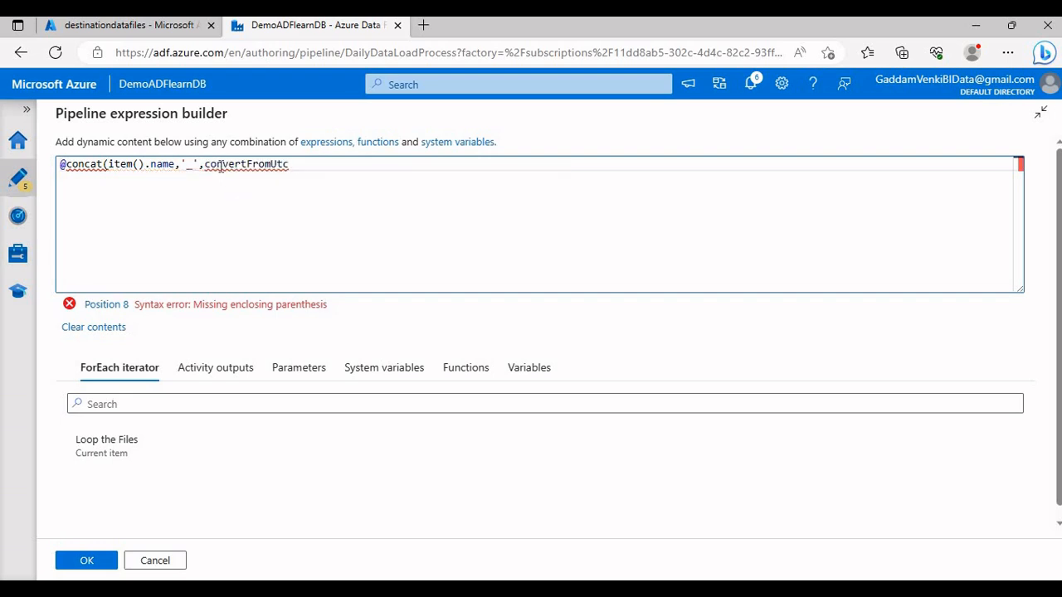
{"action": "type", "text": "(utcn"}
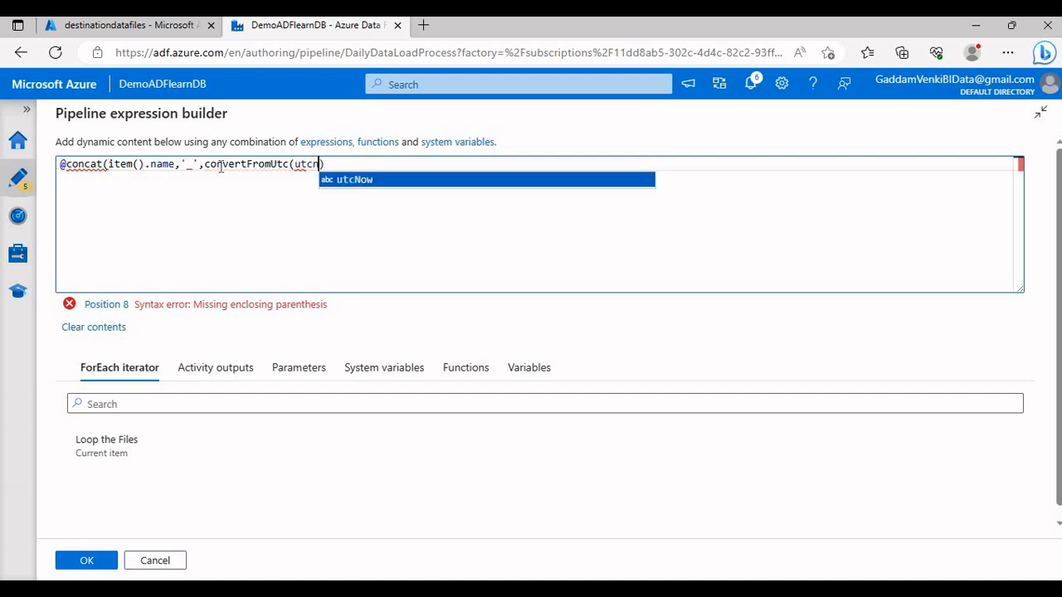
{"action": "key", "text": "Return"}
{"action": "type", "text": "(),'"}
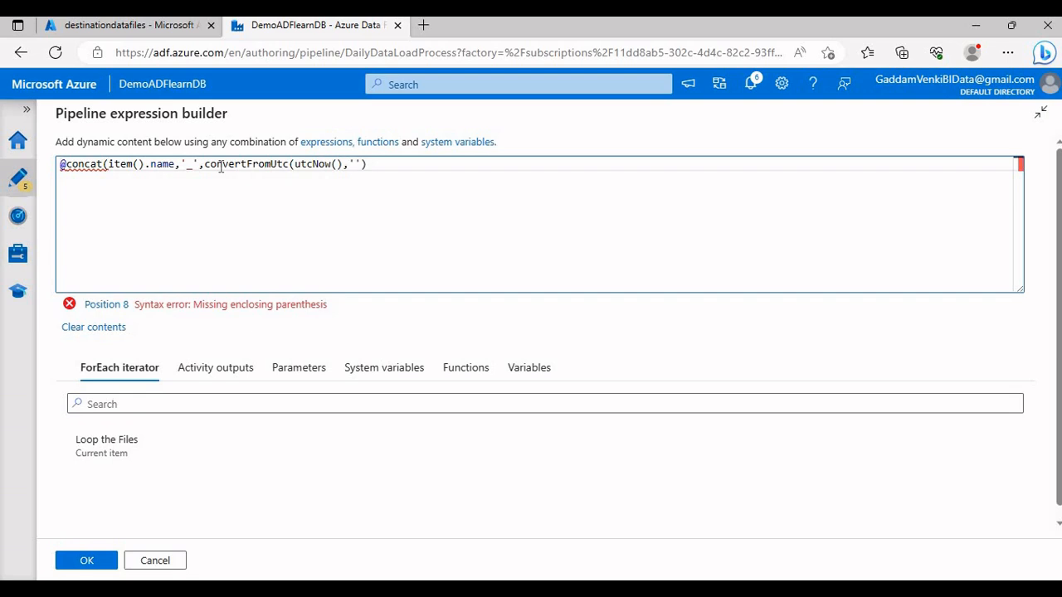
Set the time zone argument of convertFromUtc to 'India Standard Time'.
{"action": "type", "text": "Iindi"}
{"action": "key", "text": "BackSpace"}
{"action": "key", "text": "BackSpace"}
{"action": "key", "text": "BackSpace"}
{"action": "key", "text": "BackSpace"}
{"action": "type", "text": "ndia Standard Time"}
Wrap the convertFromUtc call in formatDateTime with the format 'yyyy-MM-dd HH:mm:ss'.
{"action": "left_click", "coordinate": [204, 164]}
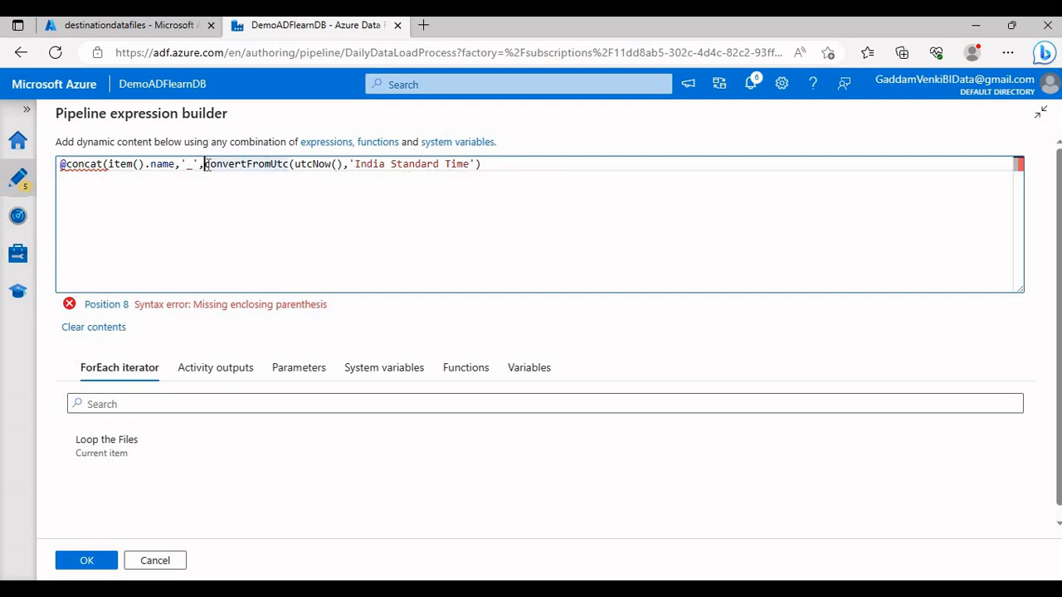
{"action": "type", "text": "formatD"}
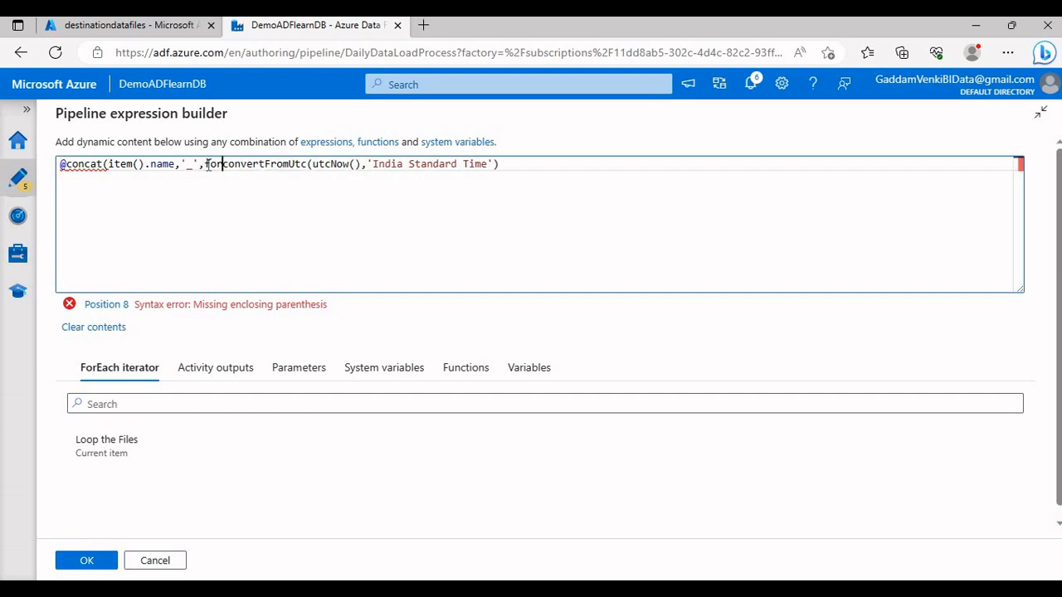
{"action": "type", "text": "eTime("}
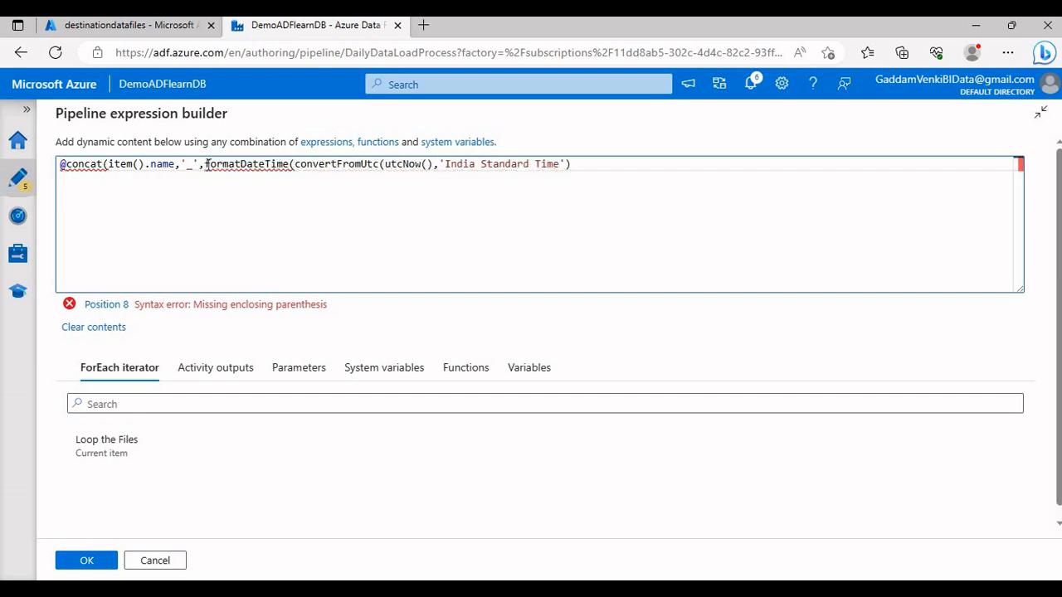
{"action": "type", "text": ","}
{"action": "key", "text": "Left"}
{"action": "type", "text": "'yyyy"}
{"action": "type", "text": "-MM-dd "}
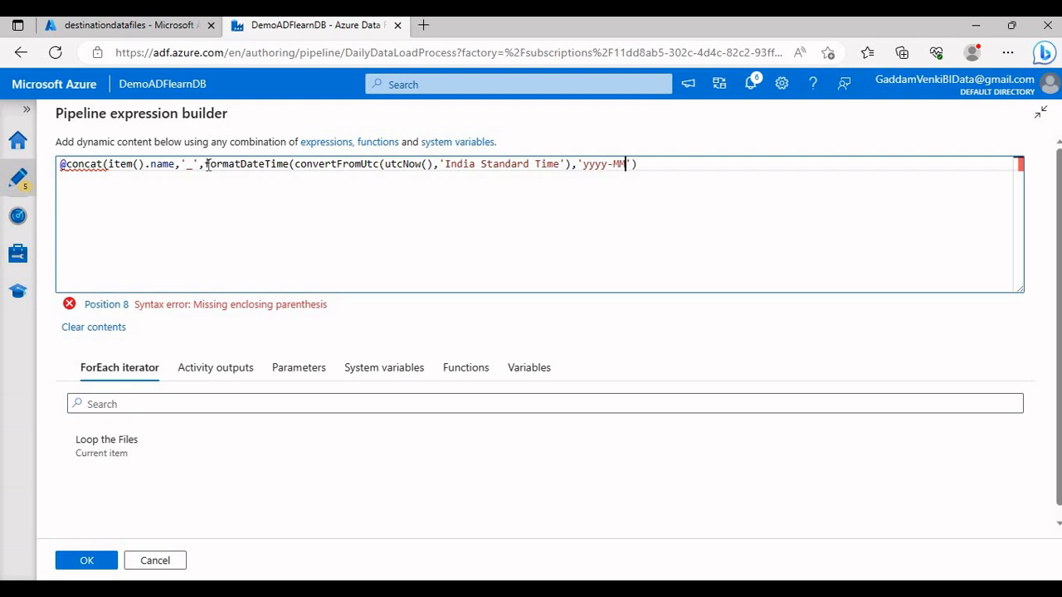
{"action": "type", "text": "HH:mm:ss"}
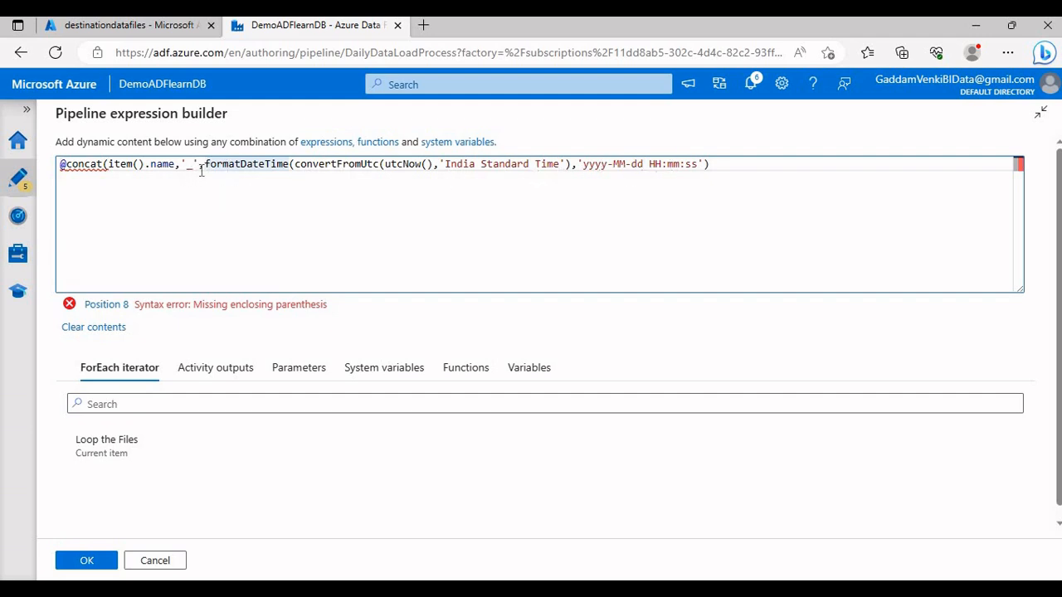
Wrap the formatDateTime call in two nested replace functions that swap '-' and ' ' for empty strings.
{"action": "type", "text": "replace("}
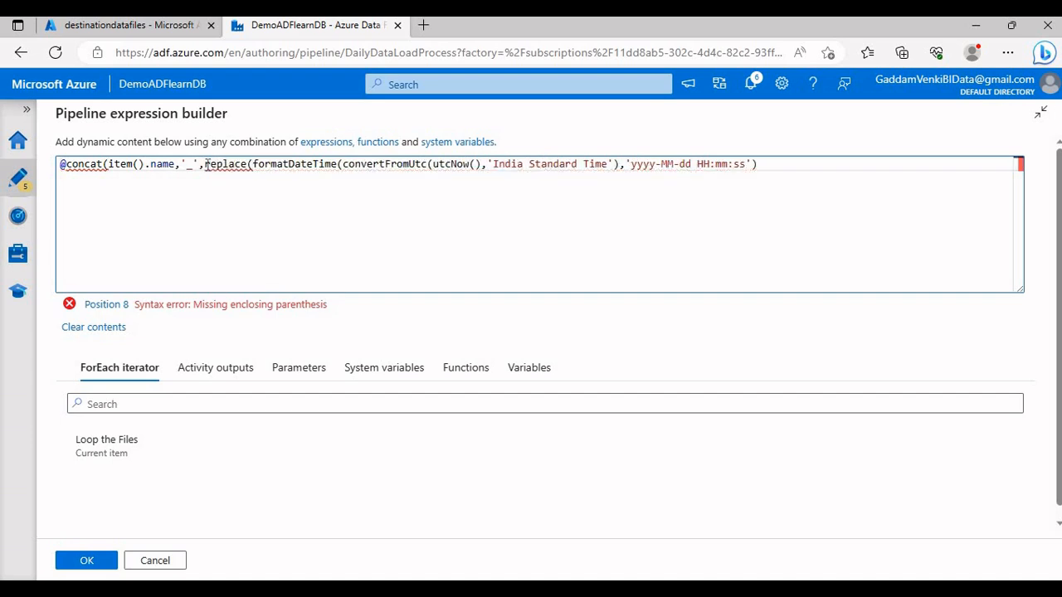
{"action": "type", "text": "'-','')"}
{"action": "left_click", "coordinate": [207, 163]}
{"action": "type", "text": "replac"}
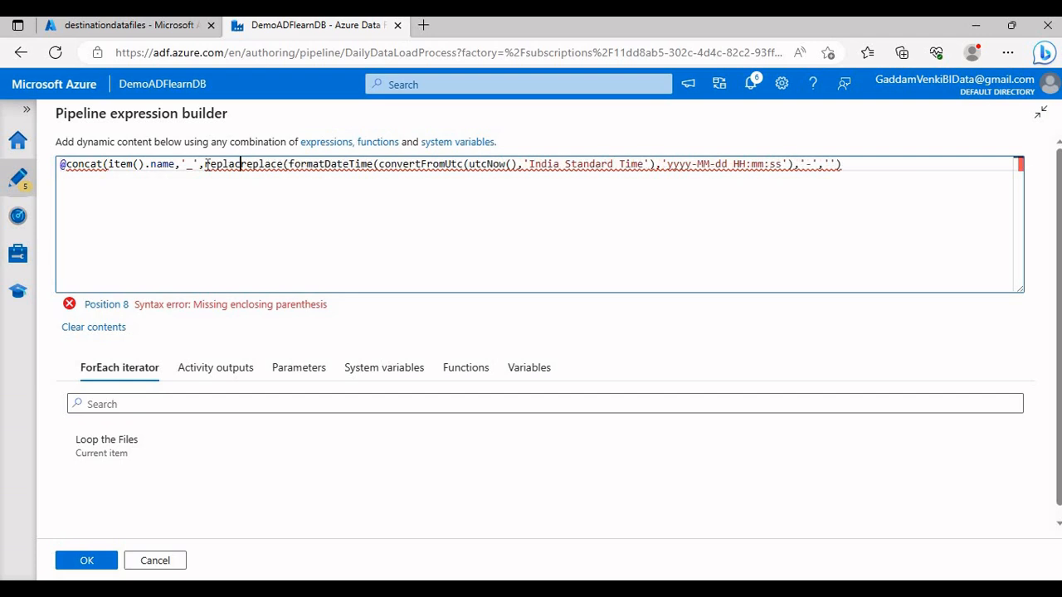
{"action": "type", "text": "e("}
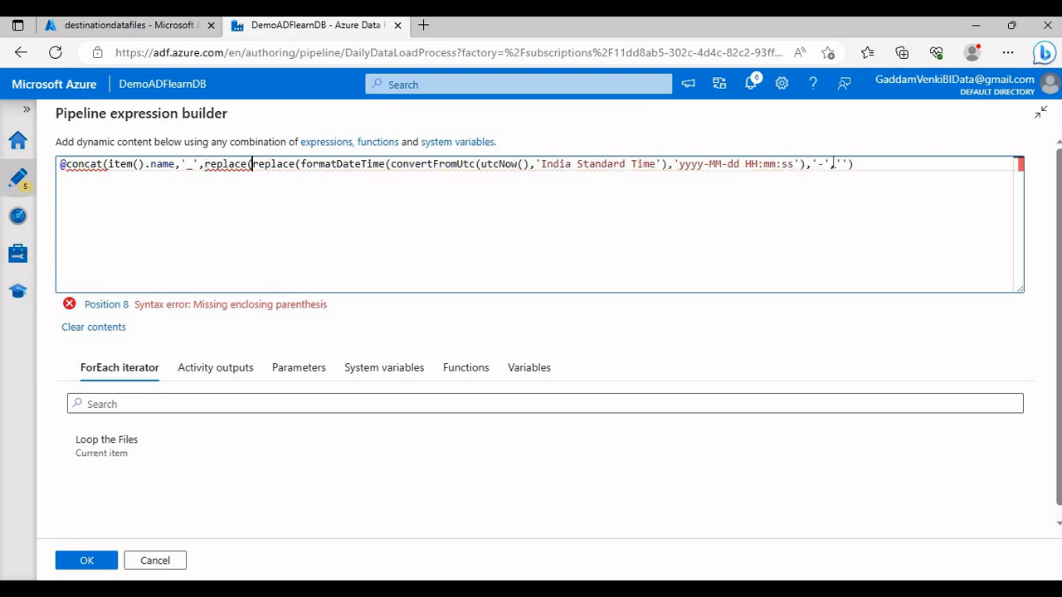
{"action": "left_click", "coordinate": [871, 169]}
{"action": "type", "text": ",':',''"}
Add a third outer replace function that swaps ':' for an empty string, and close the concat parenthesis.
{"action": "left_click", "coordinate": [205, 165]}
{"action": "type", "text": "replace"}
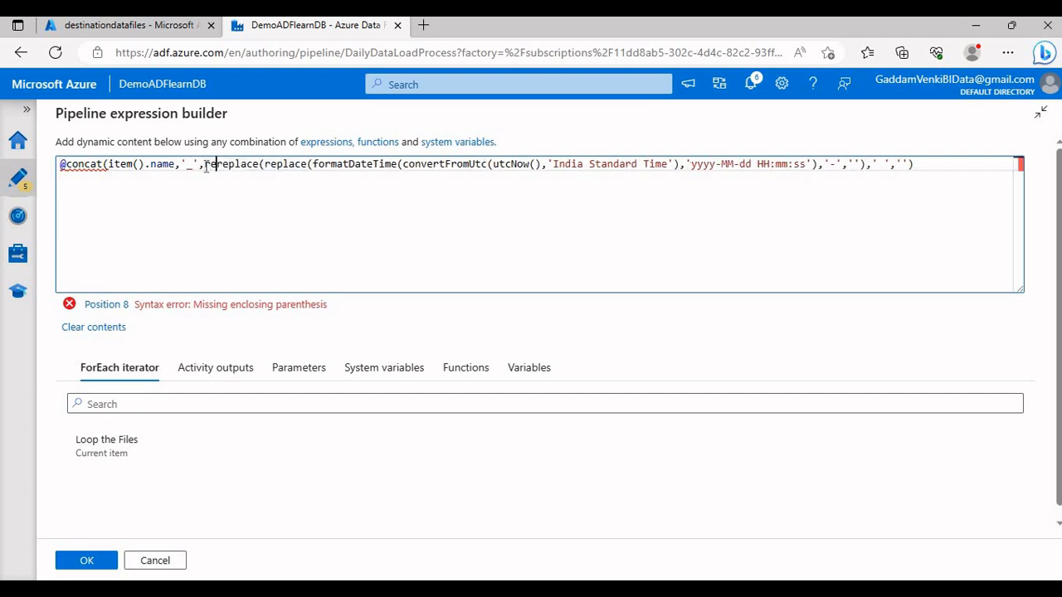
{"action": "type", "text": "("}
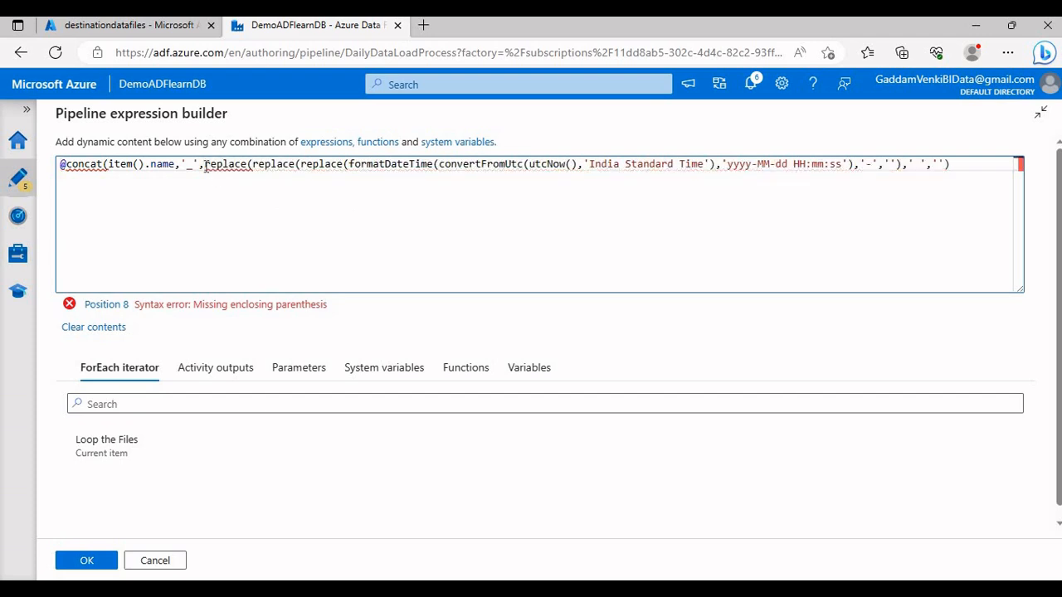
{"action": "left_click", "coordinate": [959, 168]}
{"action": "type", "text": "':','')"}
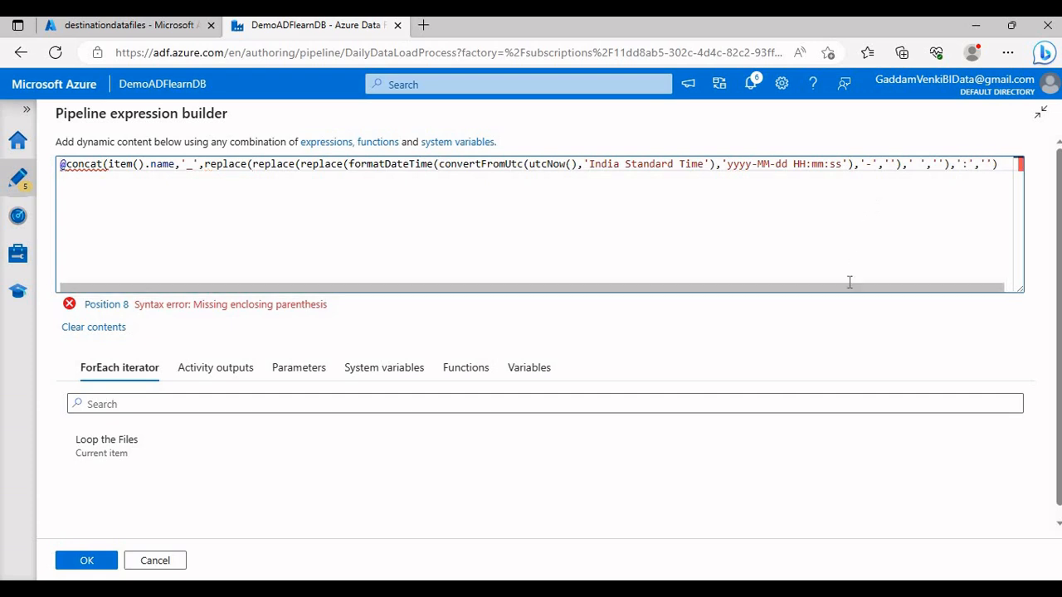
{"action": "left_click_drag", "start_coordinate": [806, 282], "coordinate": [932, 219]}
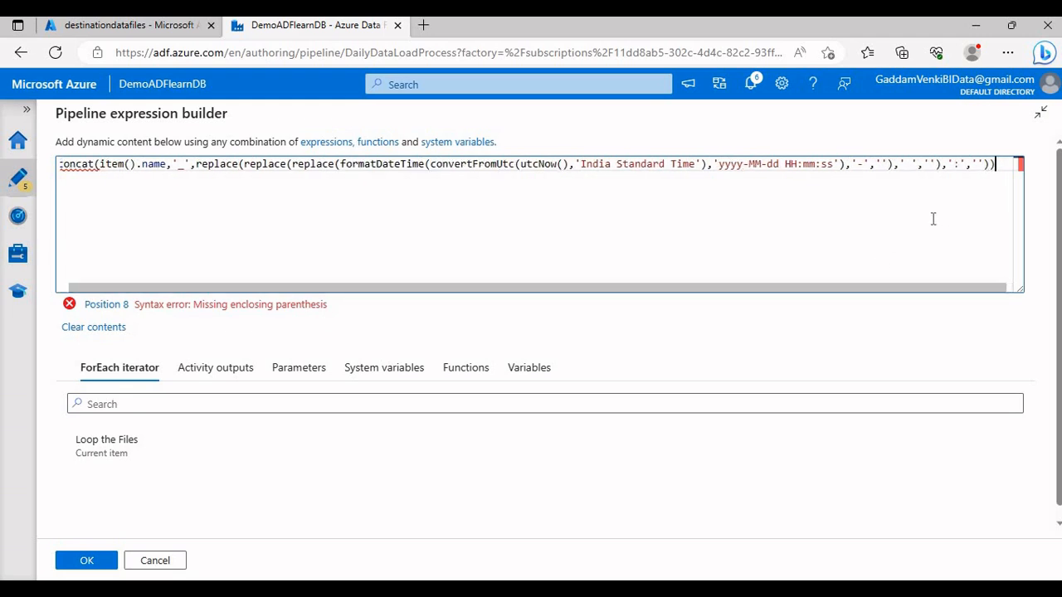
Wrap the whole expression in an outer concat that appends '.txt' as its last argument.
{"action": "left_click_drag", "start_coordinate": [476, 286], "coordinate": [91, 159]}
{"action": "left_click", "coordinate": [71, 163]}
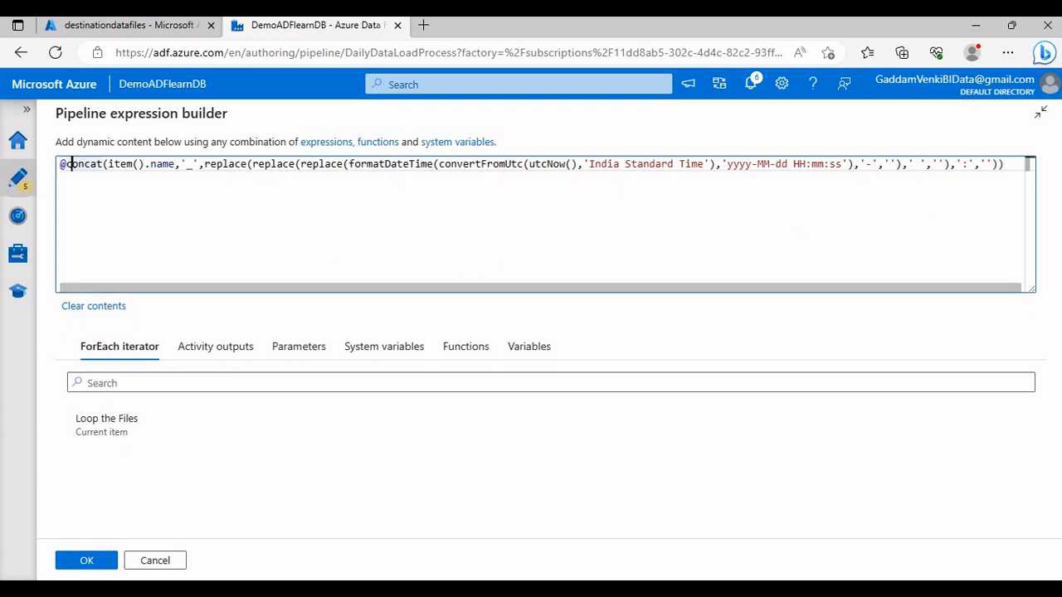
{"action": "type", "text": "concat"}
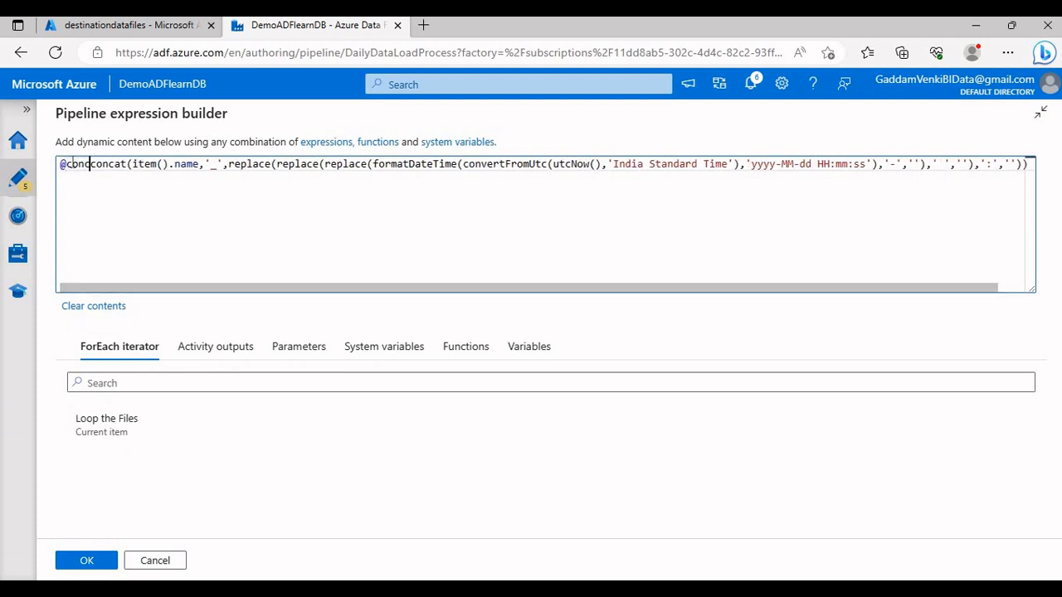
{"action": "type", "text": "("}
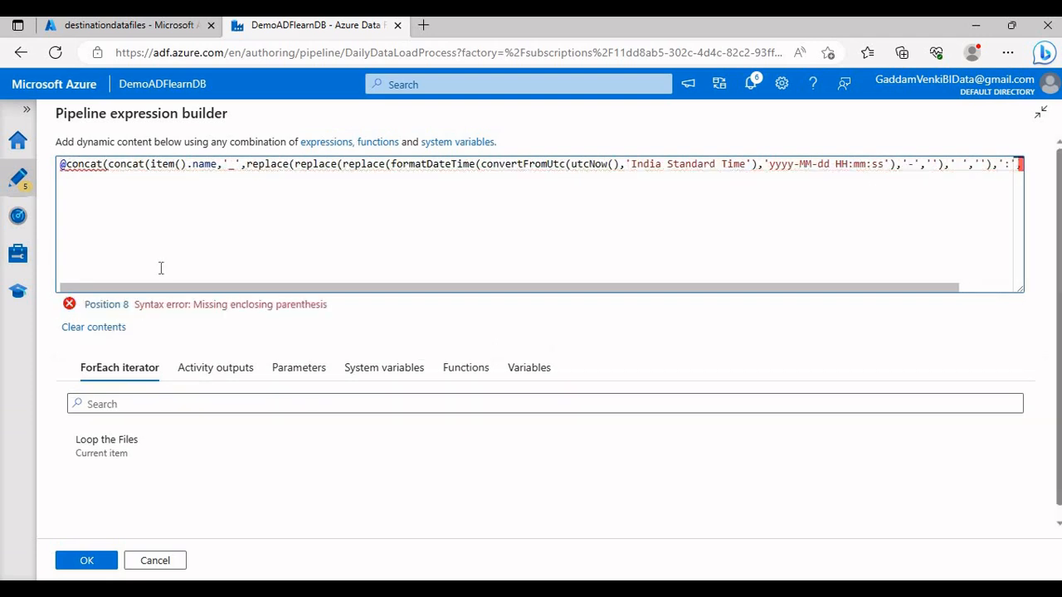
{"action": "left_click_drag", "start_coordinate": [191, 288], "coordinate": [455, 235]}
{"action": "left_click", "coordinate": [990, 164]}
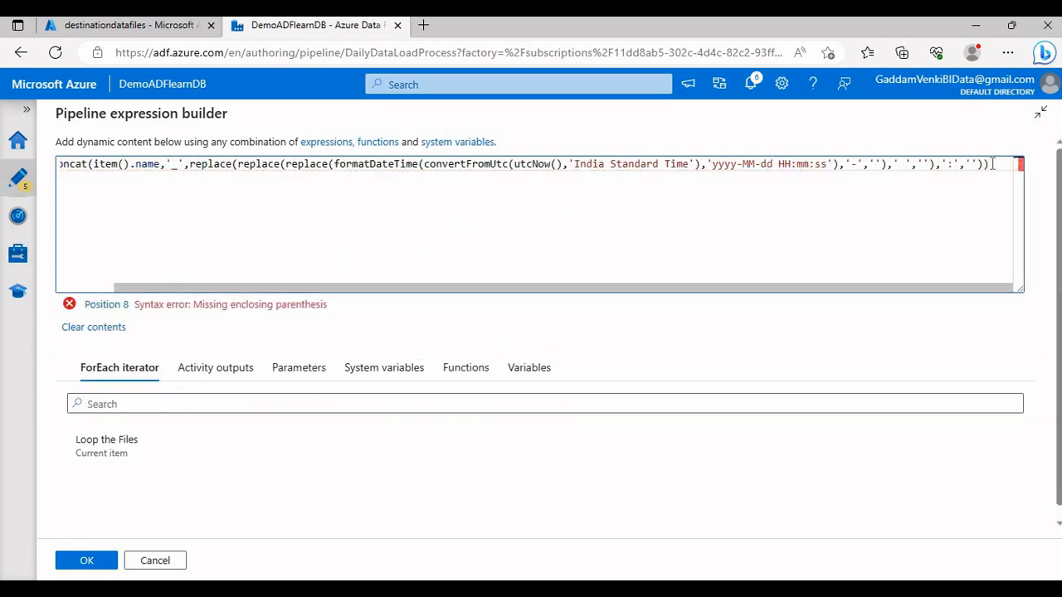
{"action": "type", "text": ",'')),'"}
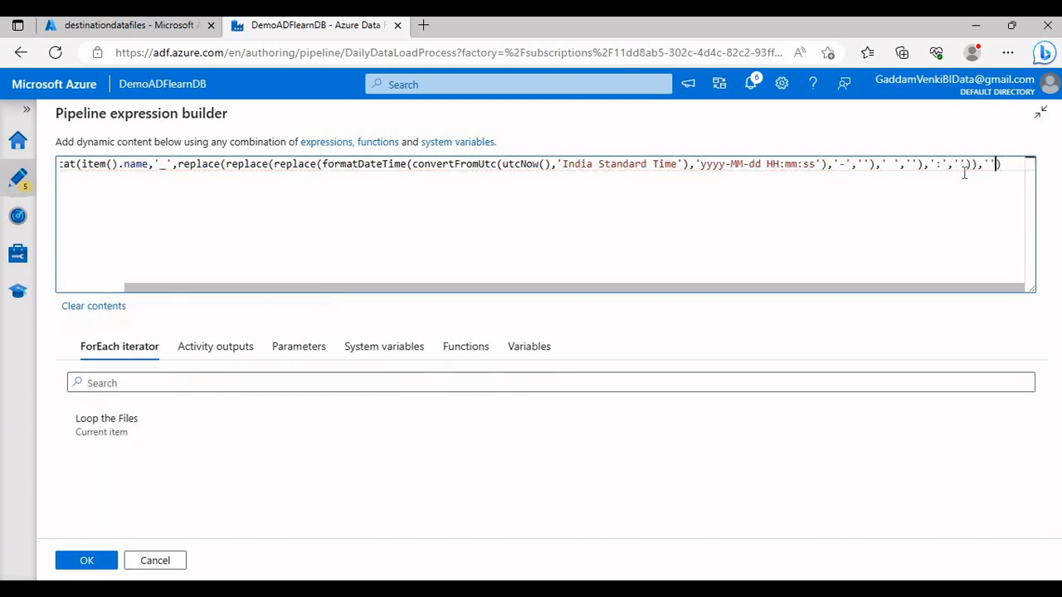
{"action": "type", "text": ".txt"}
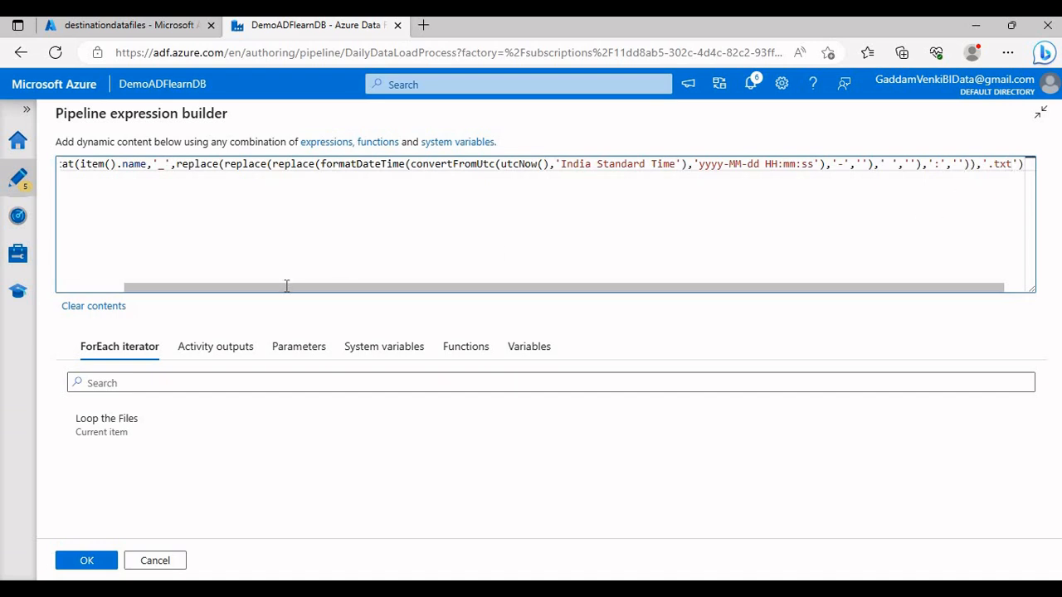
Review the full FileName expression, from the item name through the time conversion and date format to the file extension.
{"action": "left_click_drag", "start_coordinate": [288, 287], "coordinate": [150, 283]}
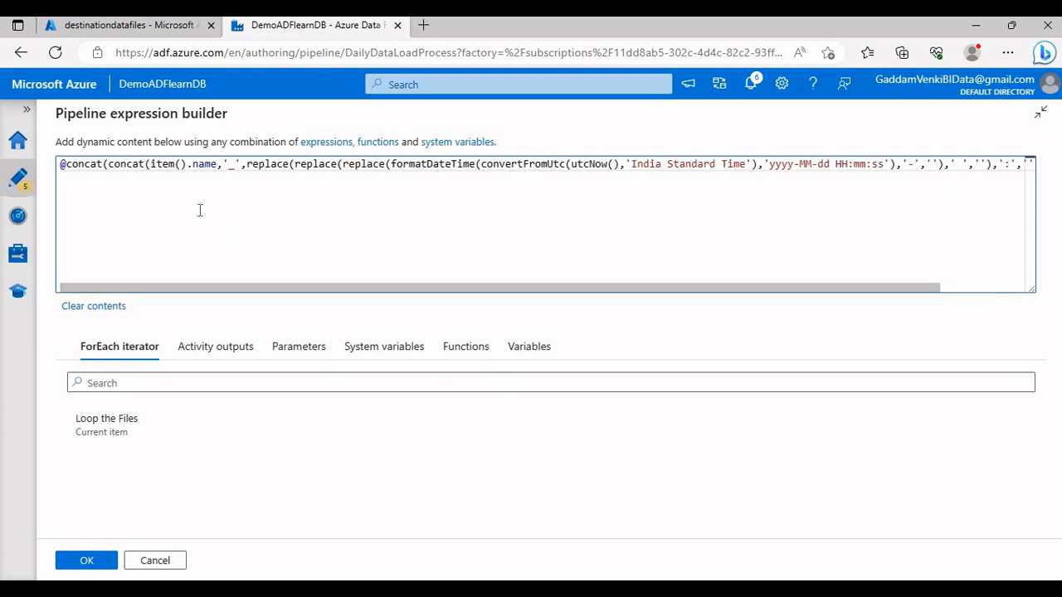
{"action": "left_click_drag", "start_coordinate": [152, 165], "coordinate": [227, 165]}
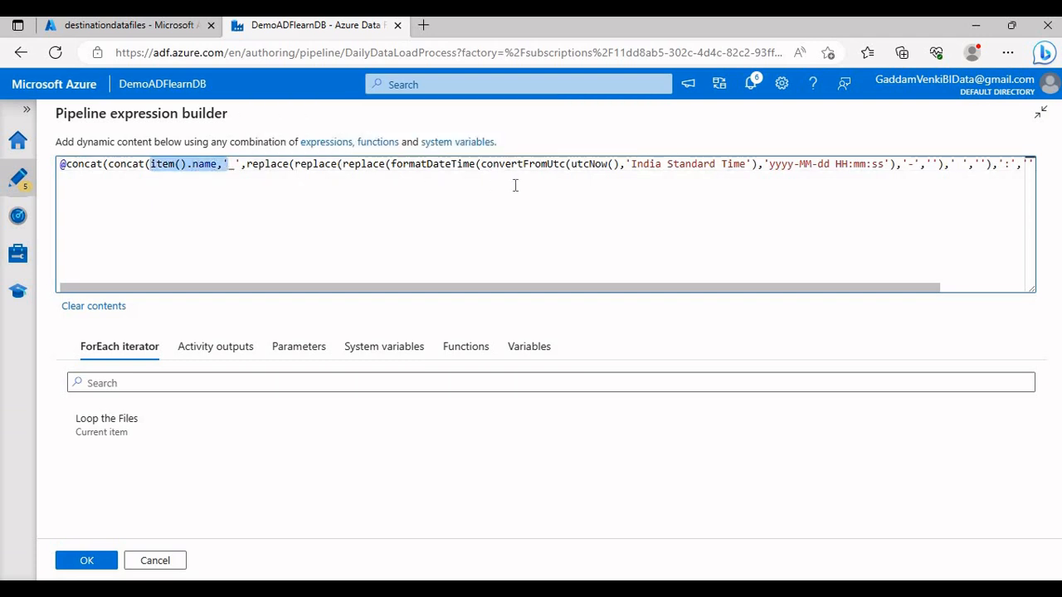
{"action": "left_click_drag", "start_coordinate": [619, 164], "coordinate": [565, 165]}
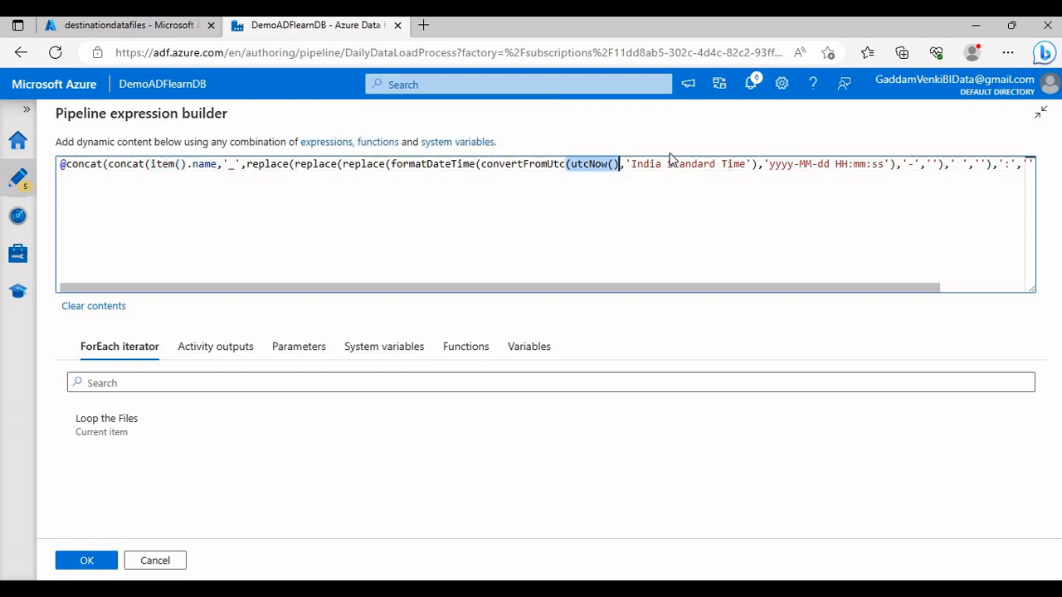
{"action": "left_click_drag", "start_coordinate": [499, 164], "coordinate": [656, 164]}
{"action": "left_click_drag", "start_coordinate": [318, 163], "coordinate": [734, 163]}
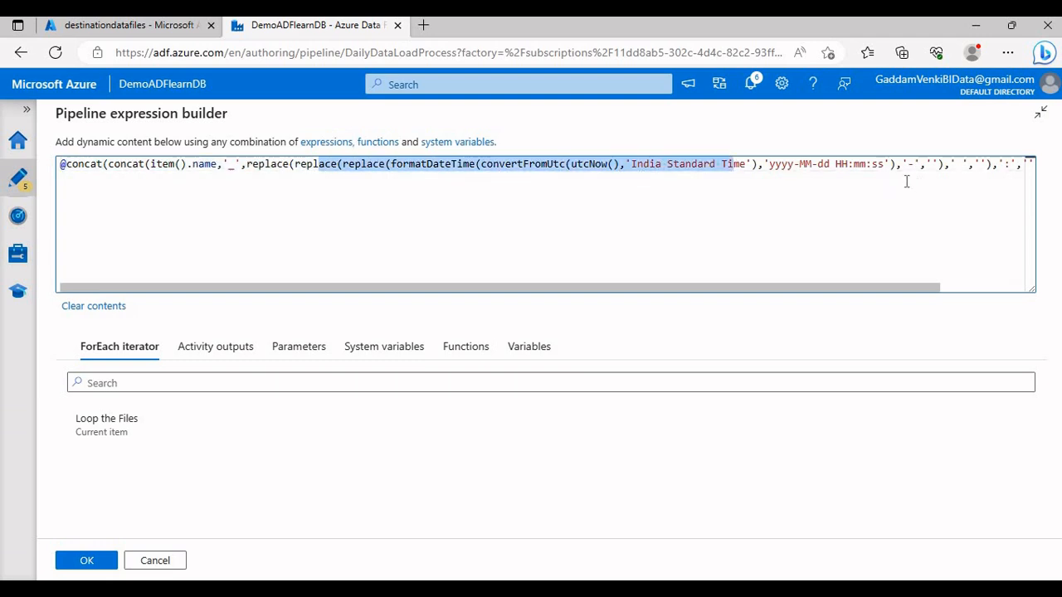
{"action": "left_click", "coordinate": [794, 164]}
{"action": "left_click", "coordinate": [848, 165]}
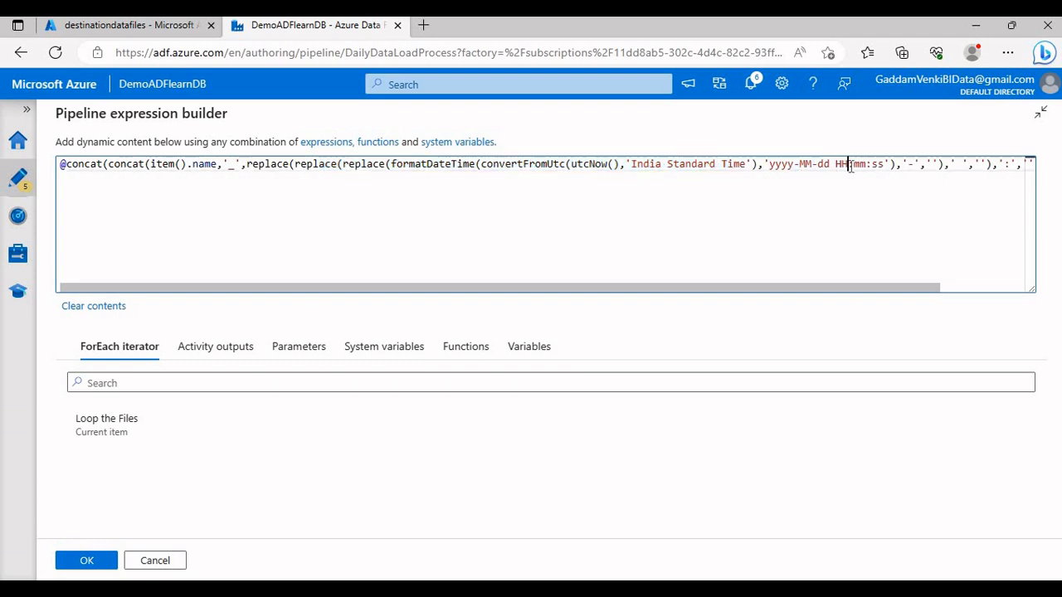
{"action": "left_click", "coordinate": [831, 165]}
{"action": "left_click_drag", "start_coordinate": [169, 283], "coordinate": [550, 255]}
{"action": "left_click", "coordinate": [113, 283]}
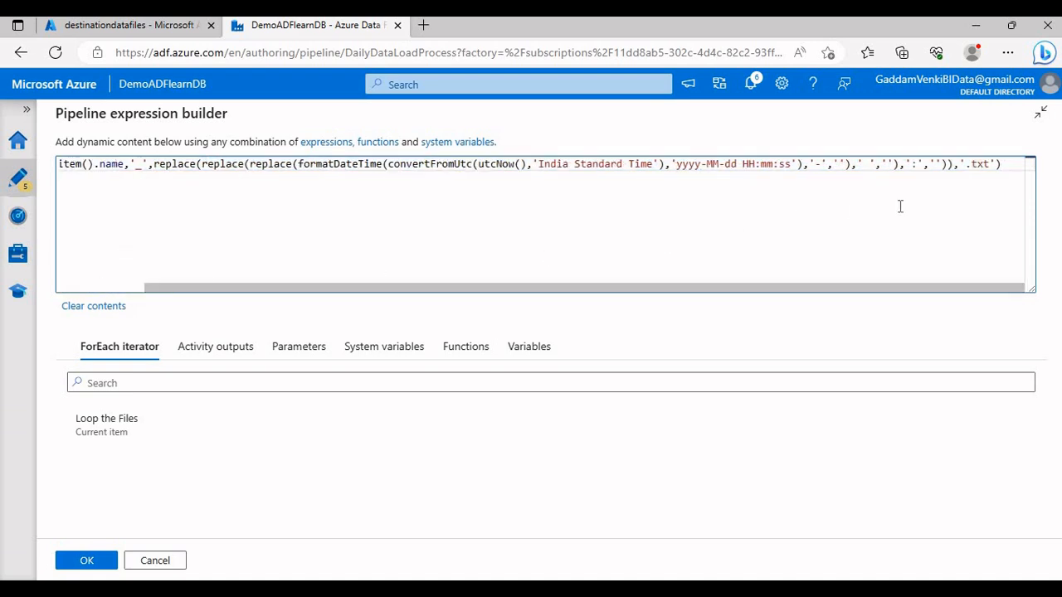
{"action": "left_click_drag", "start_coordinate": [992, 164], "coordinate": [965, 164]}
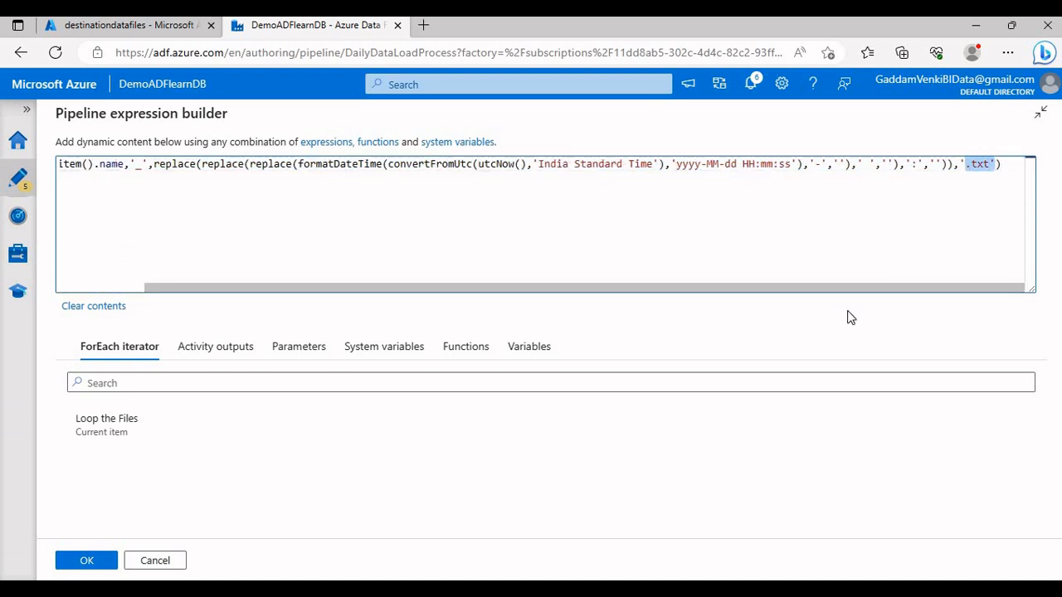
{"action": "left_click_drag", "start_coordinate": [849, 288], "coordinate": [634, 302]}
{"action": "left_click", "coordinate": [471, 256]}
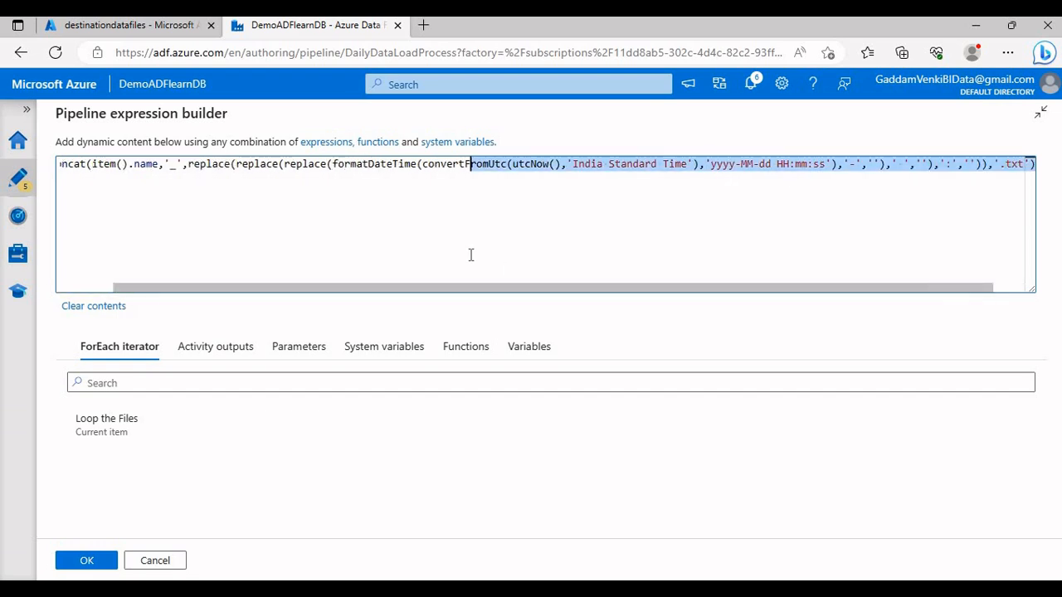
{"action": "left_click", "coordinate": [470, 255]}
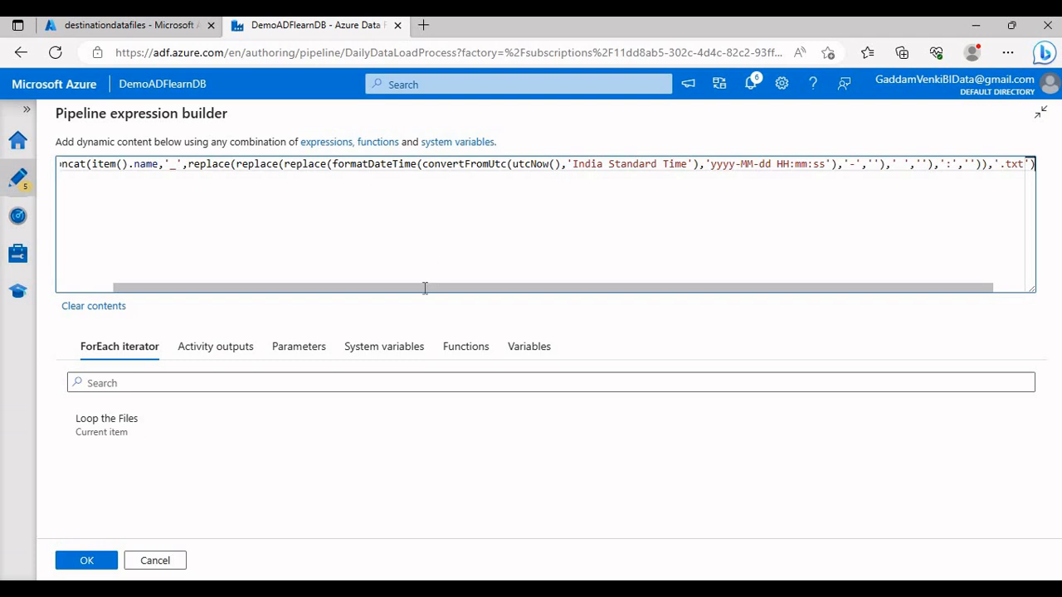
{"action": "left_click_drag", "start_coordinate": [425, 288], "coordinate": [372, 288]}
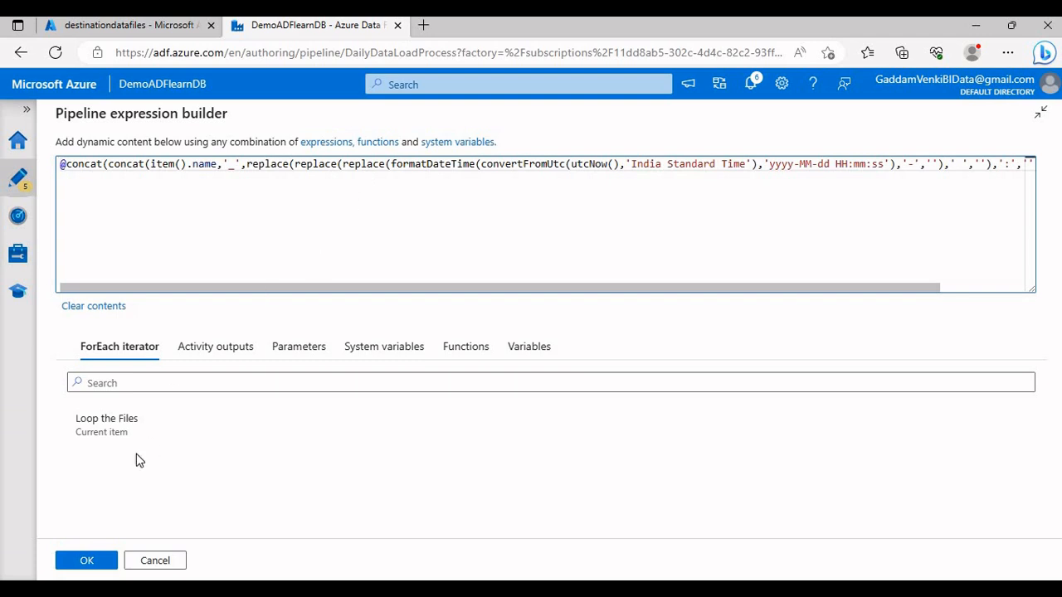
Apply the FileName expression to the Moving the Files activity's sink and check its source and sink dataset settings.
{"action": "left_click", "coordinate": [89, 561]}
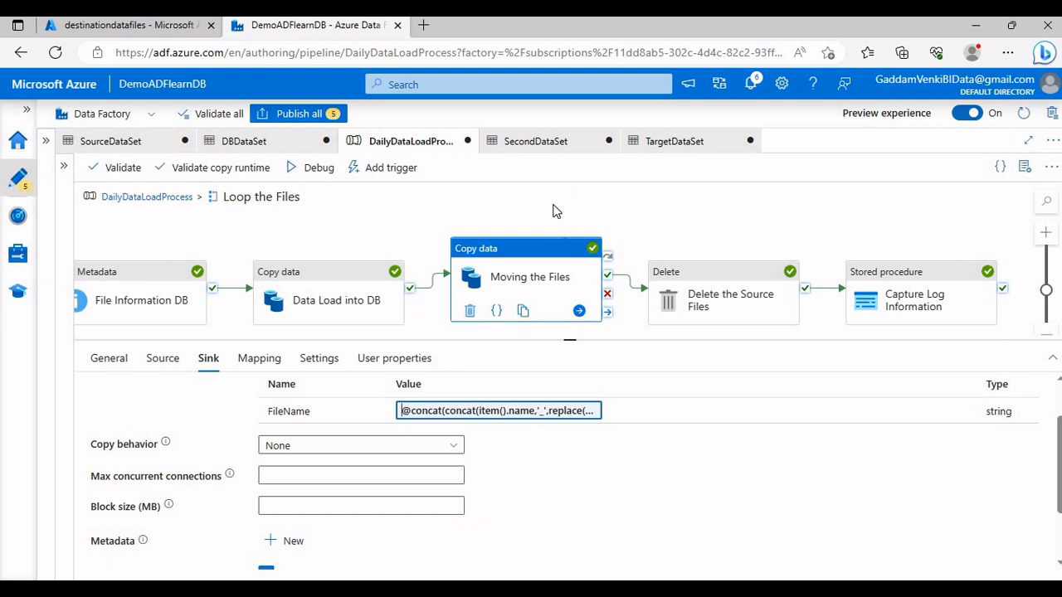
{"action": "left_click", "coordinate": [164, 360]}
{"action": "left_click", "coordinate": [208, 362]}
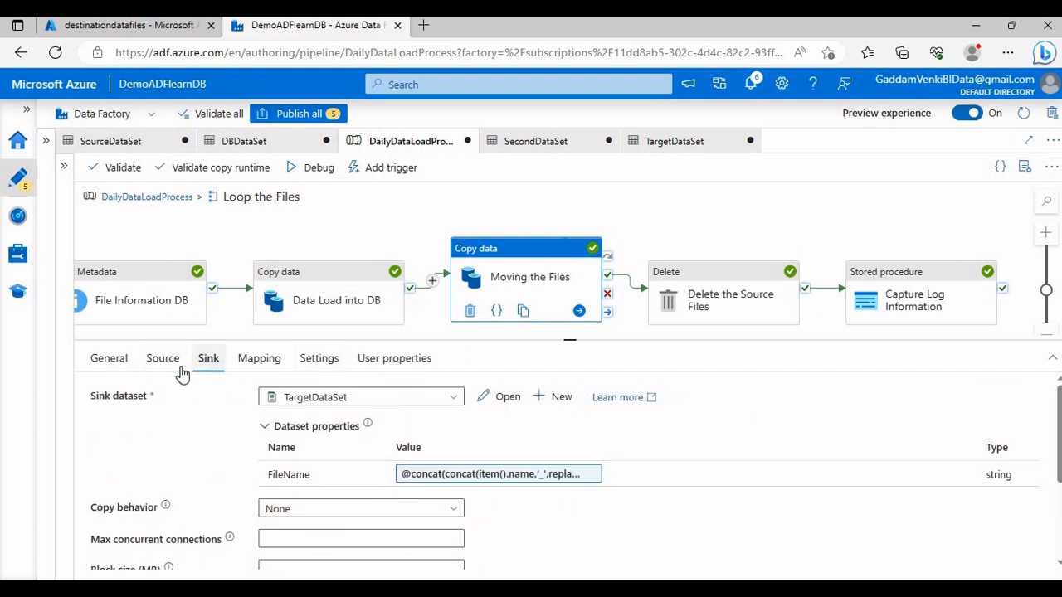
{"action": "left_click", "coordinate": [164, 362]}
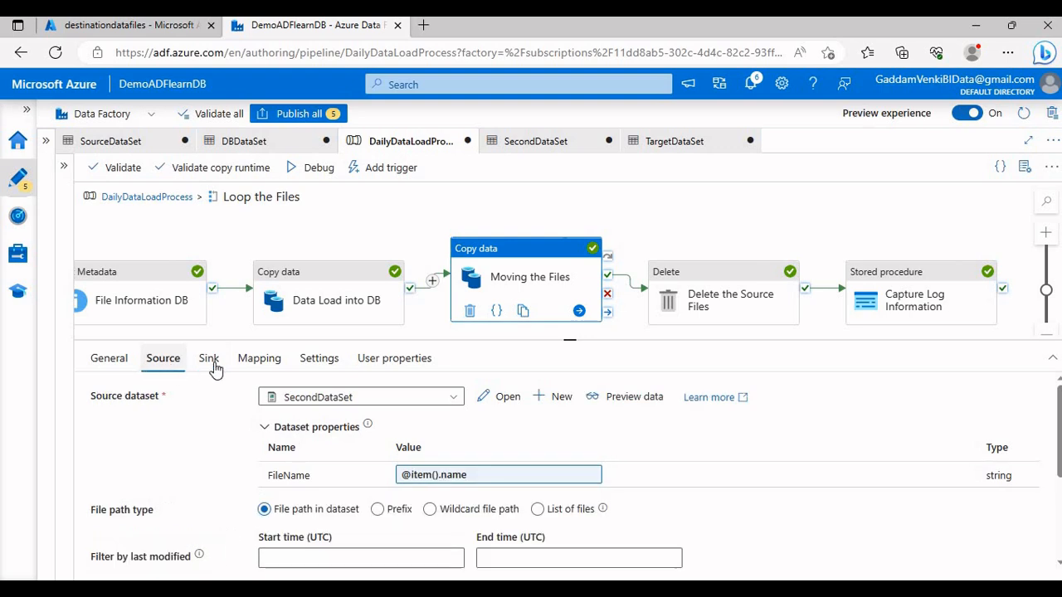
Return to the top level of the DailyDataLoadProcess pipeline and validate it.
{"action": "left_click", "coordinate": [161, 199]}
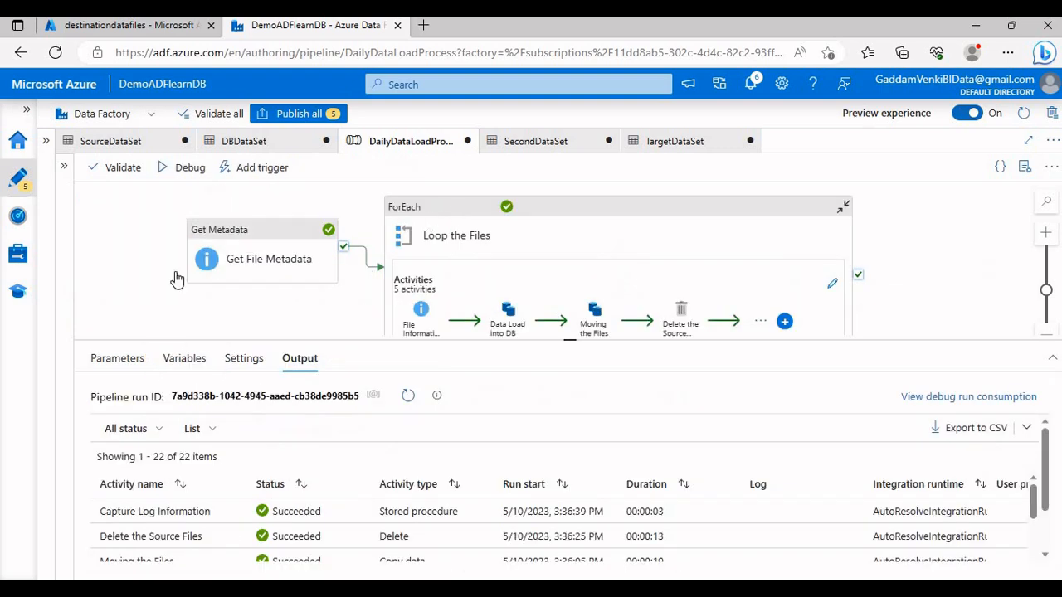
{"action": "left_click", "coordinate": [118, 168]}
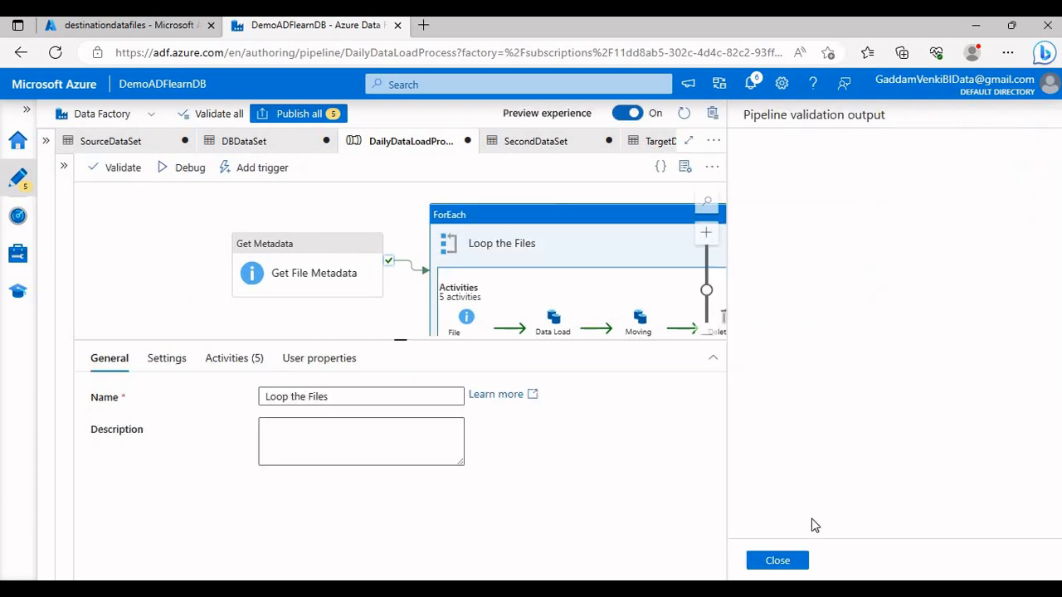
{"action": "left_click", "coordinate": [784, 561]}
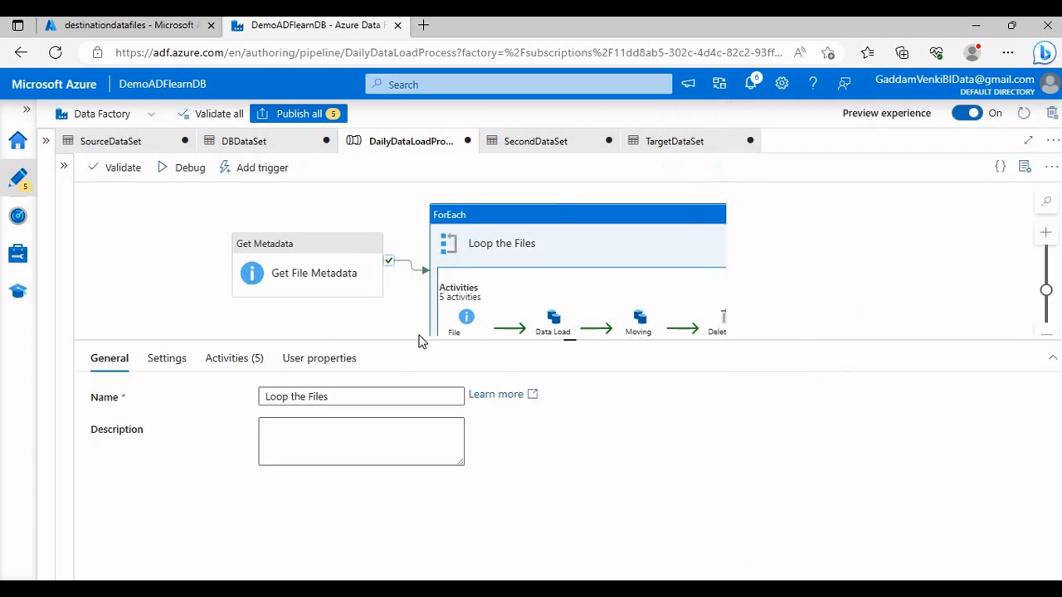
Start a debug run of the DailyDataLoadProcess pipeline and enlarge the run output area.
{"action": "left_click", "coordinate": [189, 169]}
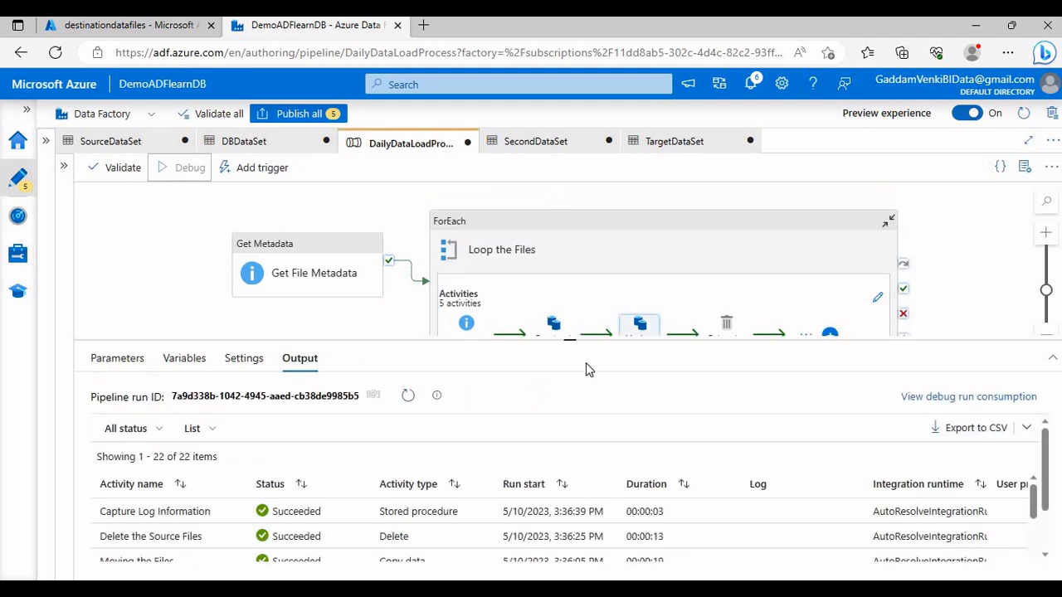
{"action": "left_click_drag", "start_coordinate": [570, 336], "coordinate": [572, 279]}
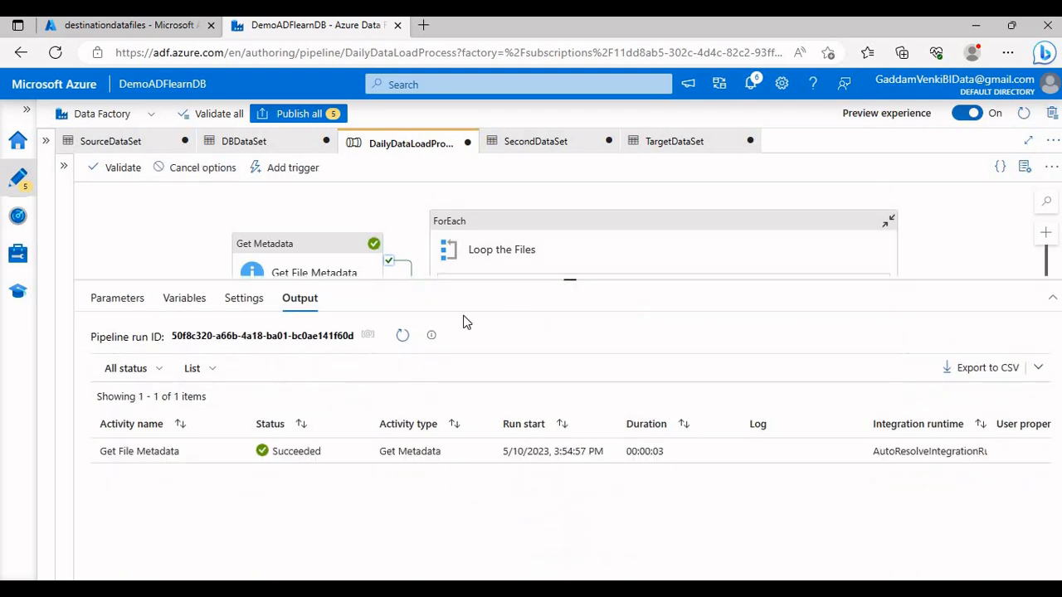
{"action": "left_click", "coordinate": [96, 28]}
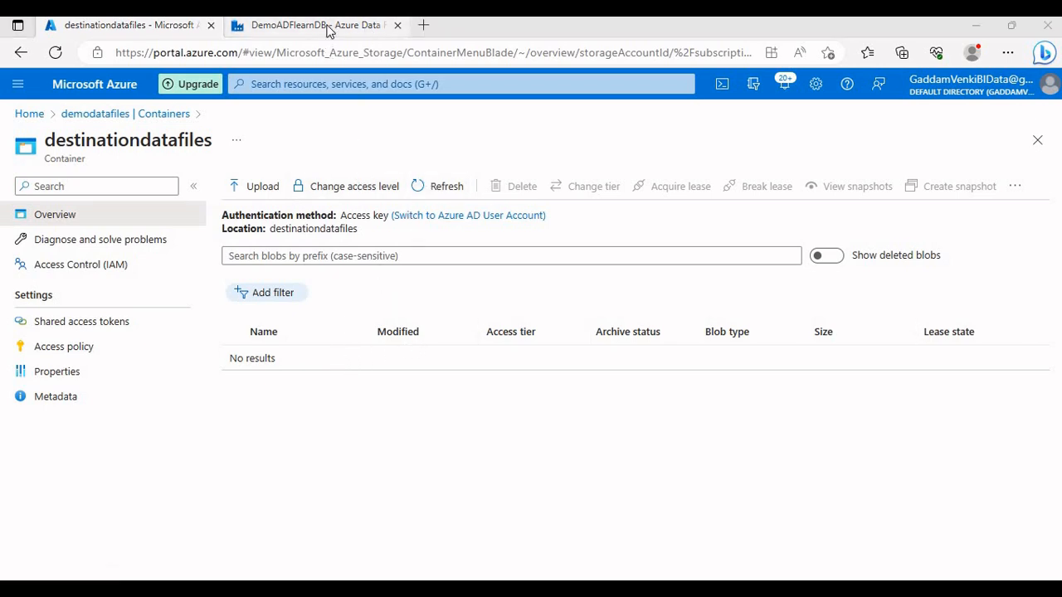
{"action": "left_click", "coordinate": [282, 25]}
{"action": "mouse_move", "coordinate": [545, 279]}
{"action": "left_mouse_down"}
{"action": "mouse_move", "coordinate": [548, 322]}
{"action": "mouse_move", "coordinate": [545, 268]}
{"action": "left_mouse_up"}
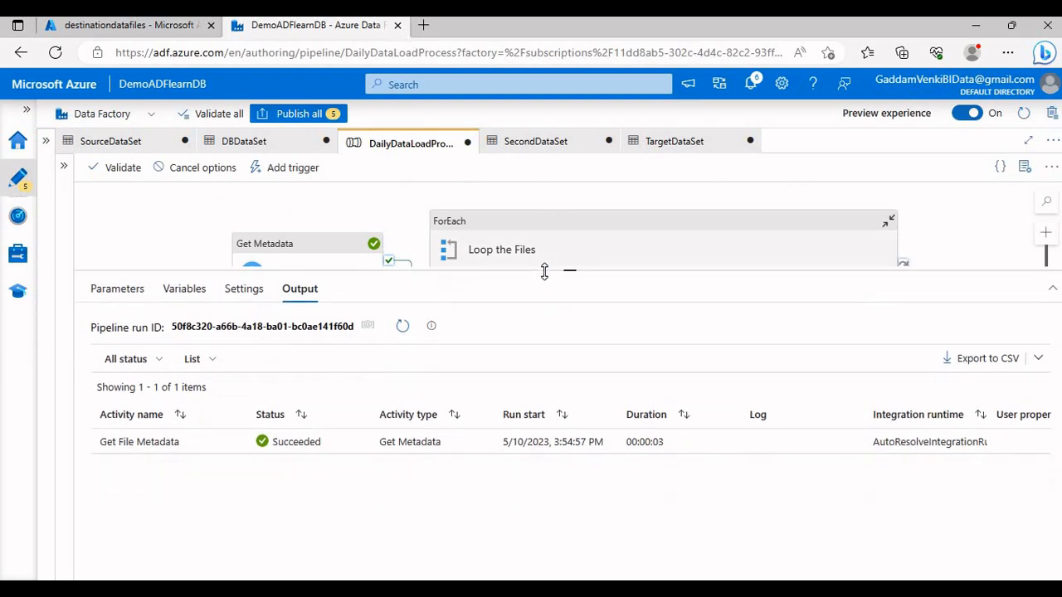
{"action": "left_click_drag", "start_coordinate": [407, 192], "coordinate": [396, 179]}
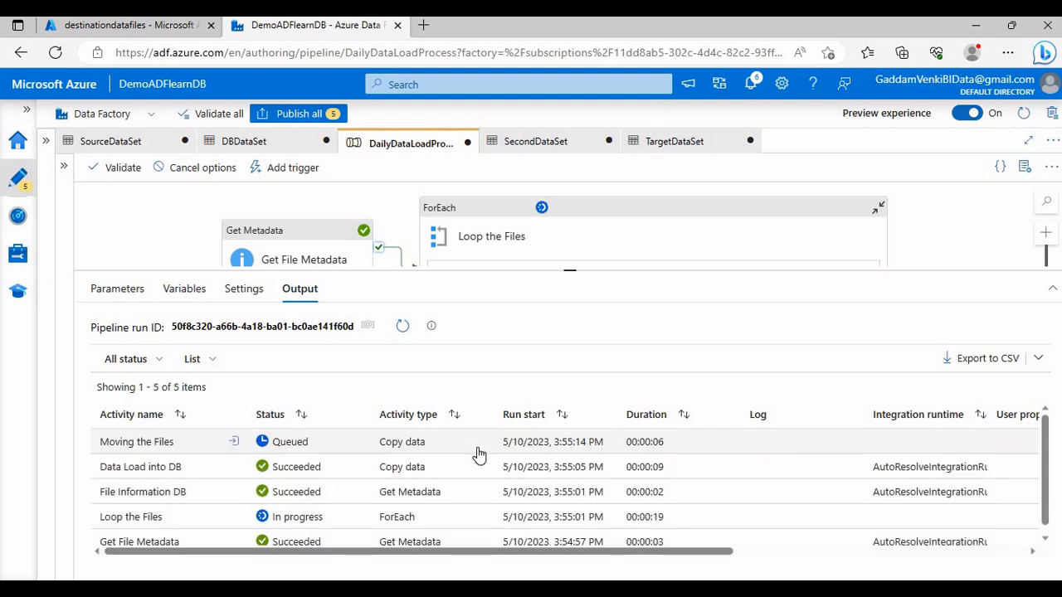
Monitor the debug run's activity list and refresh it to follow the status of each activity.
{"action": "scroll", "coordinate": [480, 456], "scroll_direction": "down", "scroll_amount": 1}
{"action": "scroll", "coordinate": [480, 455], "scroll_direction": "up", "scroll_amount": 1}
{"action": "scroll", "coordinate": [479, 455], "scroll_direction": "down", "scroll_amount": 1}
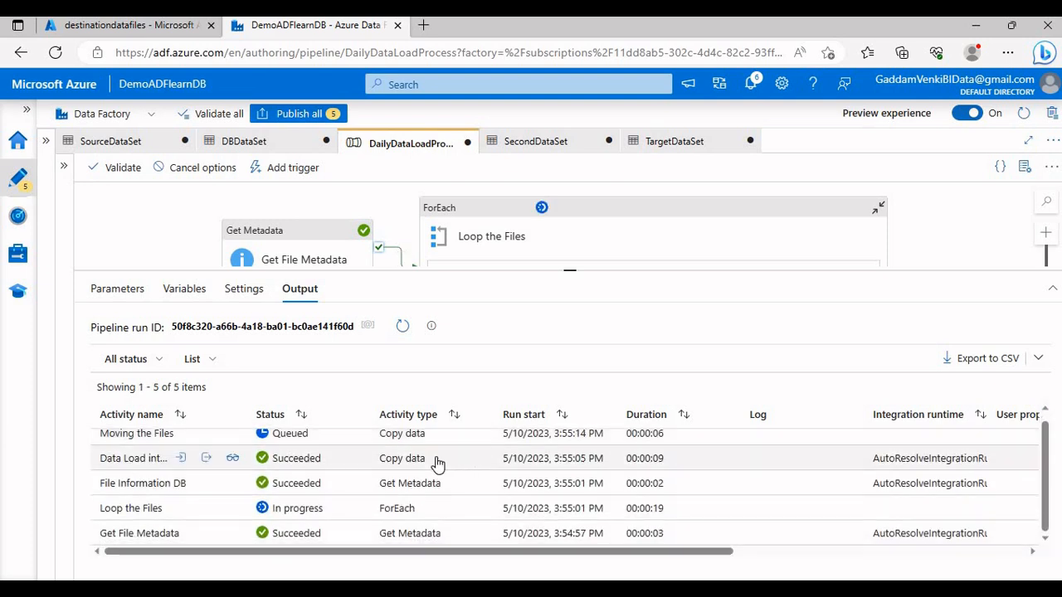
{"action": "scroll", "coordinate": [437, 465], "scroll_direction": "up", "scroll_amount": 1}
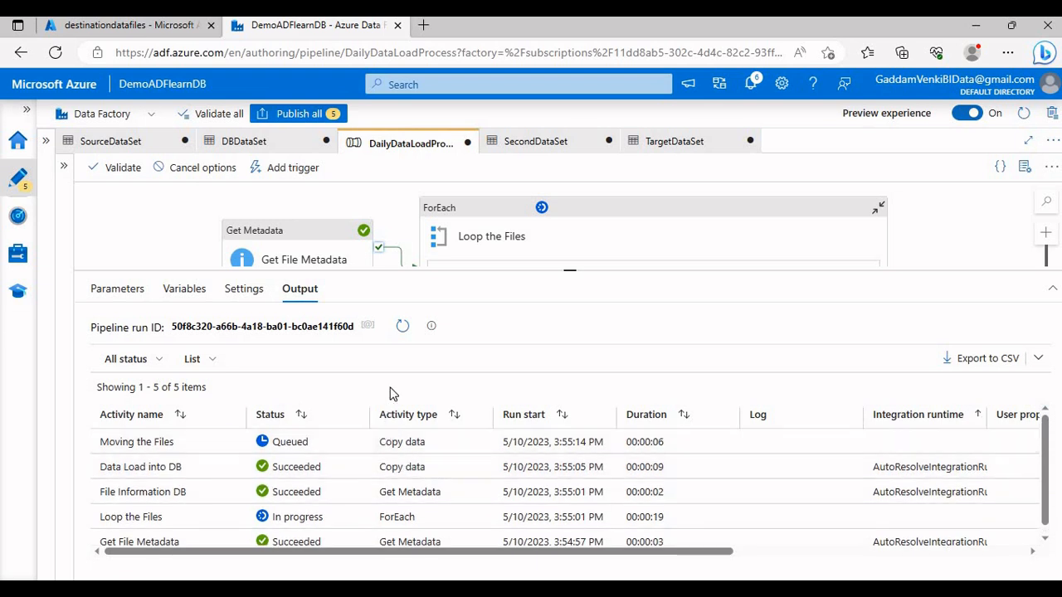
{"action": "scroll", "coordinate": [356, 461], "scroll_direction": "down", "scroll_amount": 1}
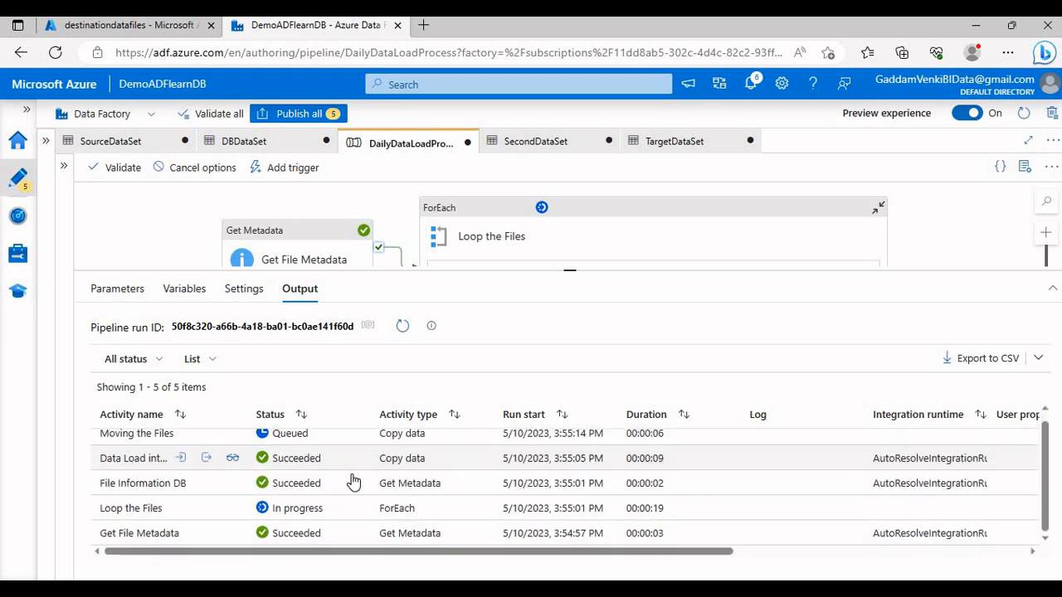
{"action": "scroll", "coordinate": [351, 481], "scroll_direction": "up", "scroll_amount": 1}
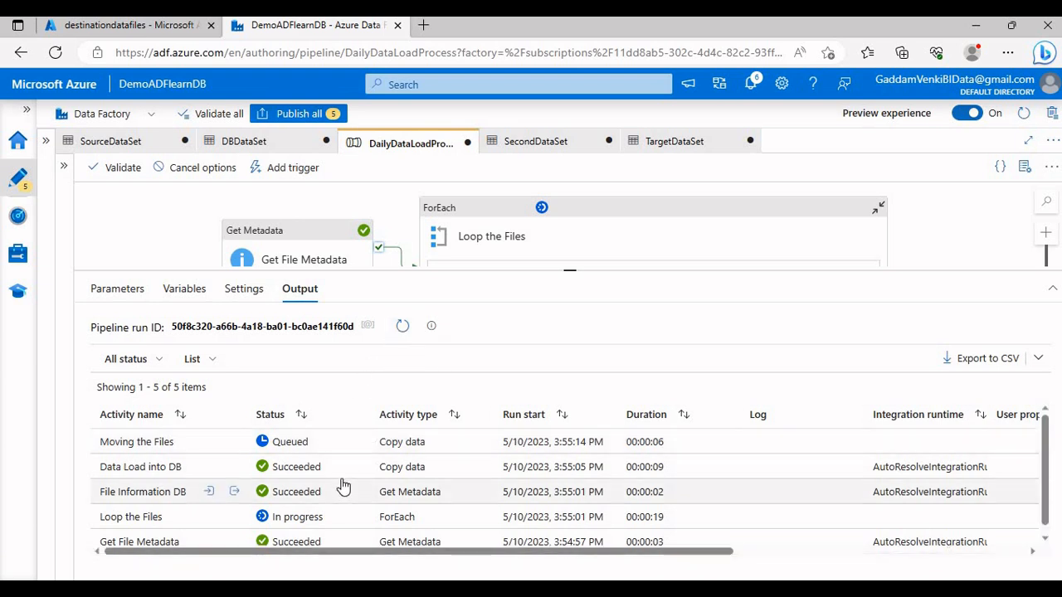
{"action": "left_click", "coordinate": [402, 326]}
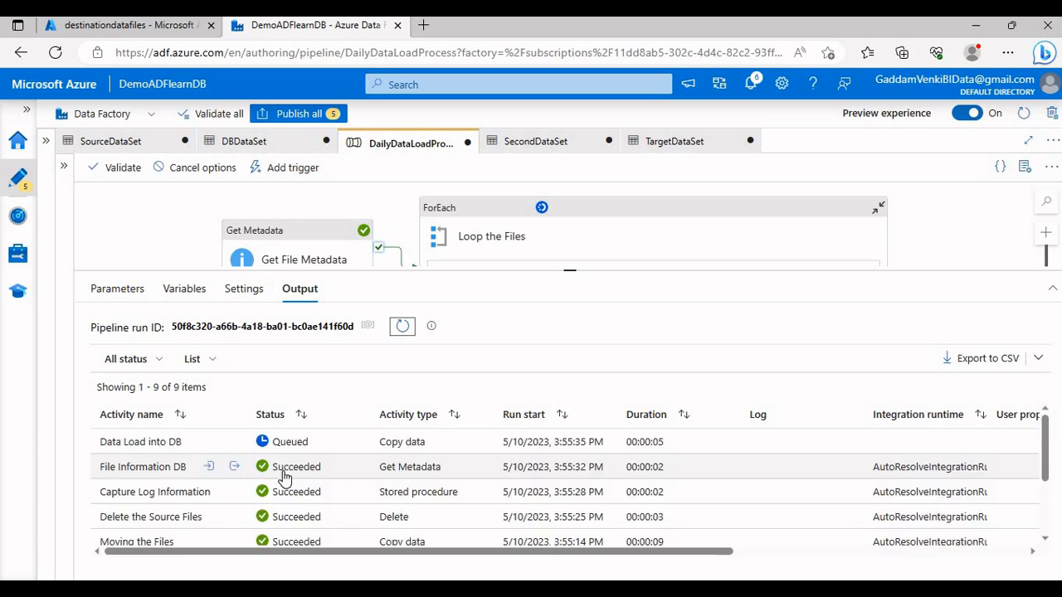
{"action": "scroll", "coordinate": [298, 489], "scroll_direction": "down", "scroll_amount": 3}
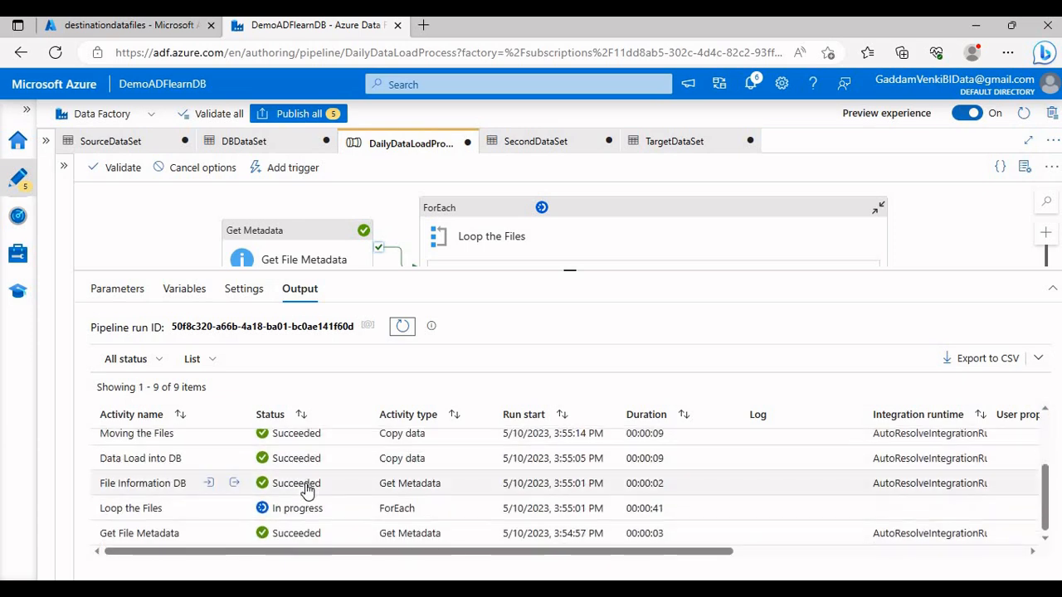
{"action": "scroll", "coordinate": [310, 489], "scroll_direction": "up", "scroll_amount": 3}
Refresh the destinationdatafiles container, open its TargetDataFiles folder and widen the Name column to read the full file name.
{"action": "left_click", "coordinate": [151, 26]}
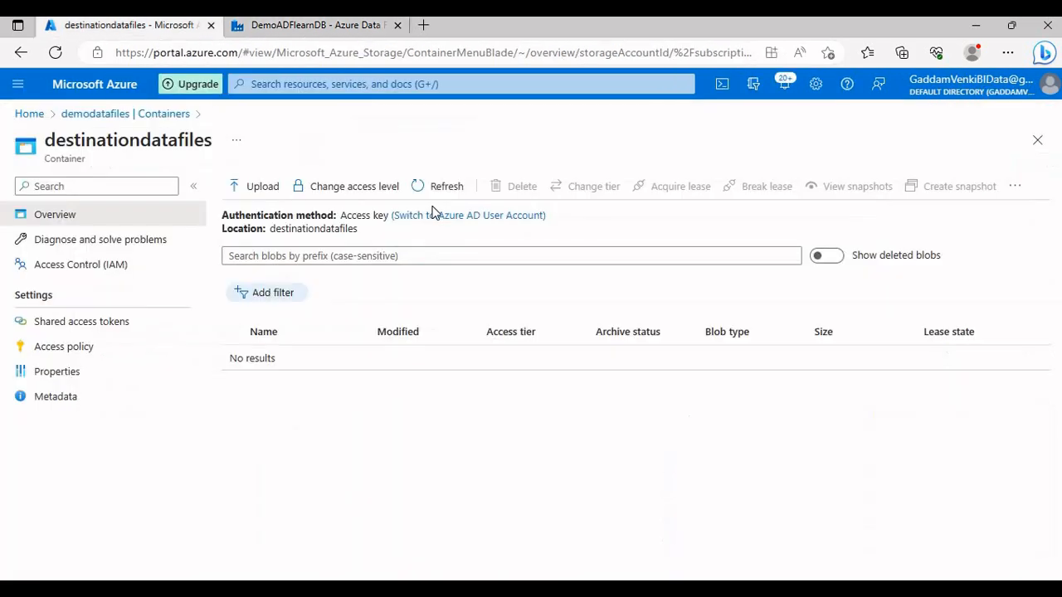
{"action": "left_click", "coordinate": [446, 188]}
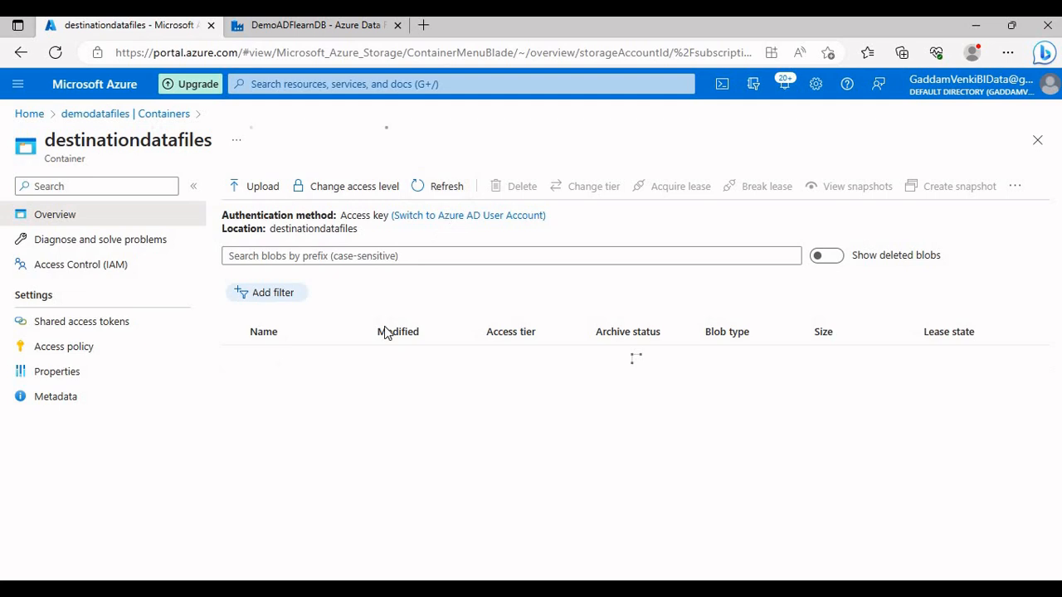
{"action": "left_click", "coordinate": [300, 361]}
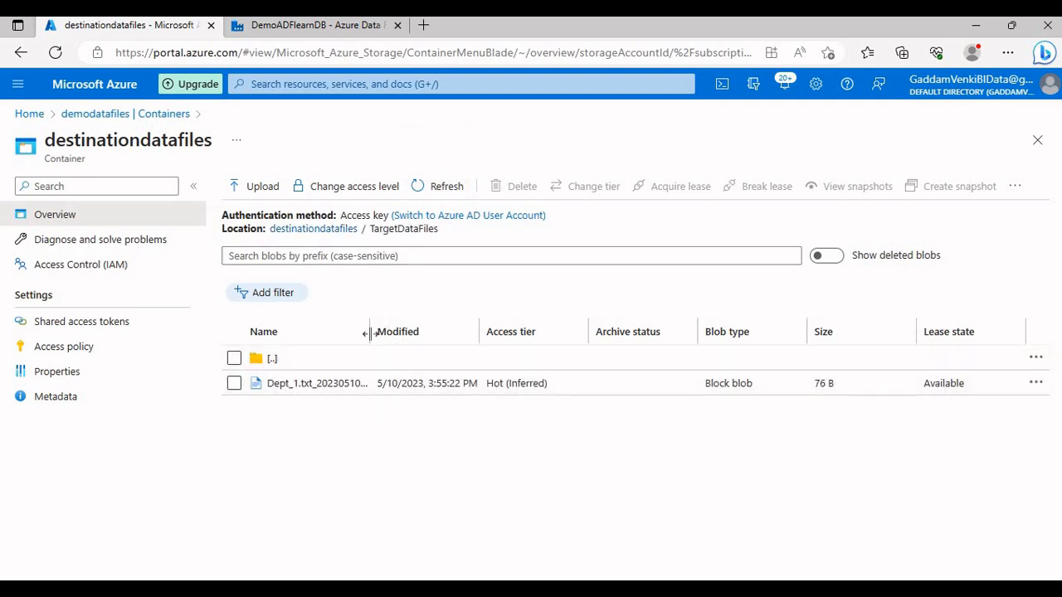
{"action": "left_click_drag", "start_coordinate": [568, 338], "coordinate": [569, 340]}
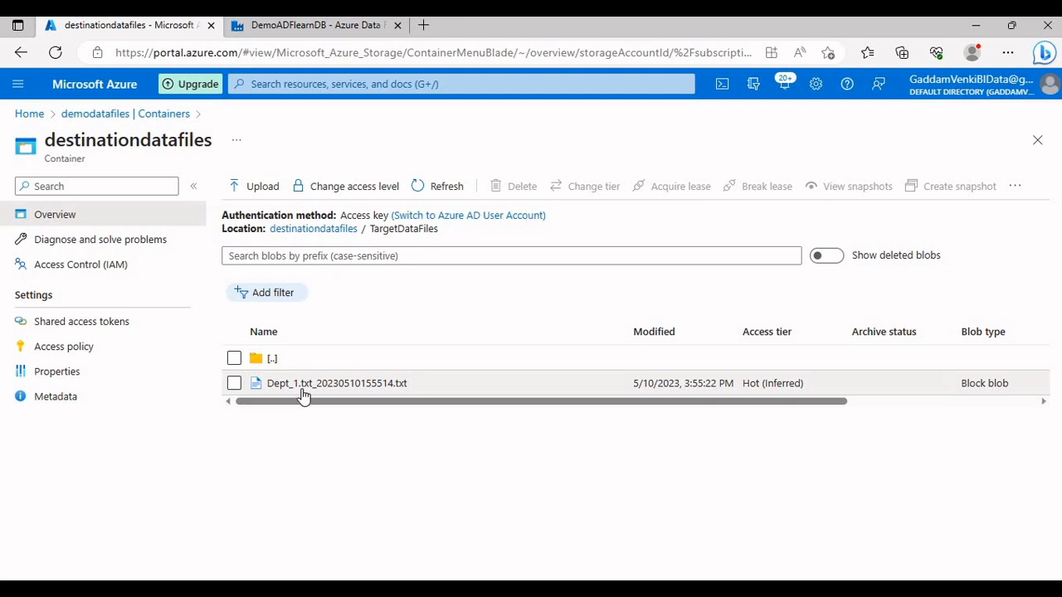
Check the progress of the debug run in Data Factory and return to the TargetDataFiles folder.
{"action": "left_click", "coordinate": [298, 26]}
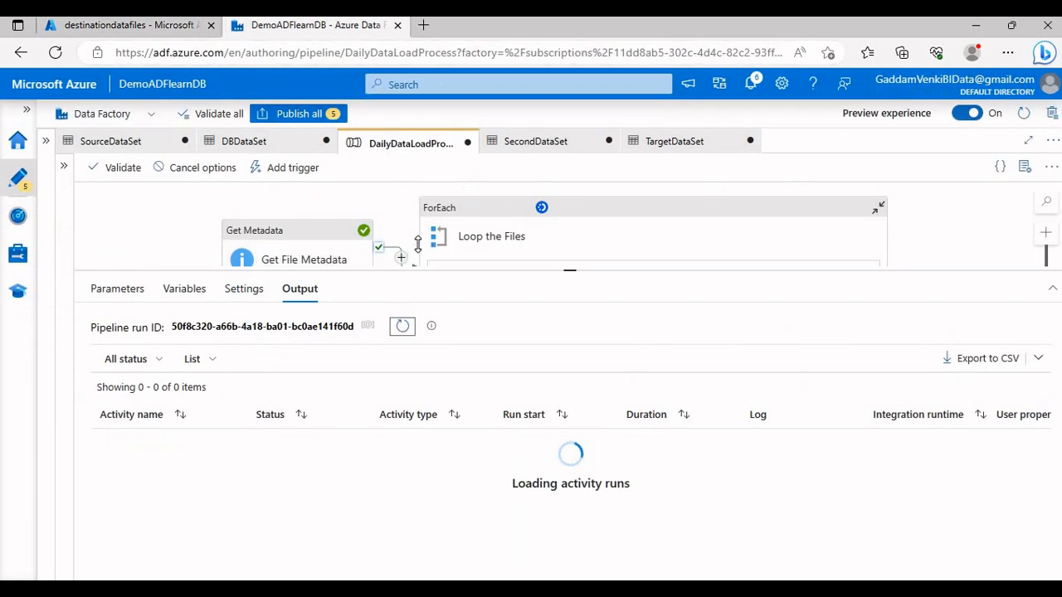
{"action": "left_click_drag", "start_coordinate": [416, 267], "coordinate": [417, 213]}
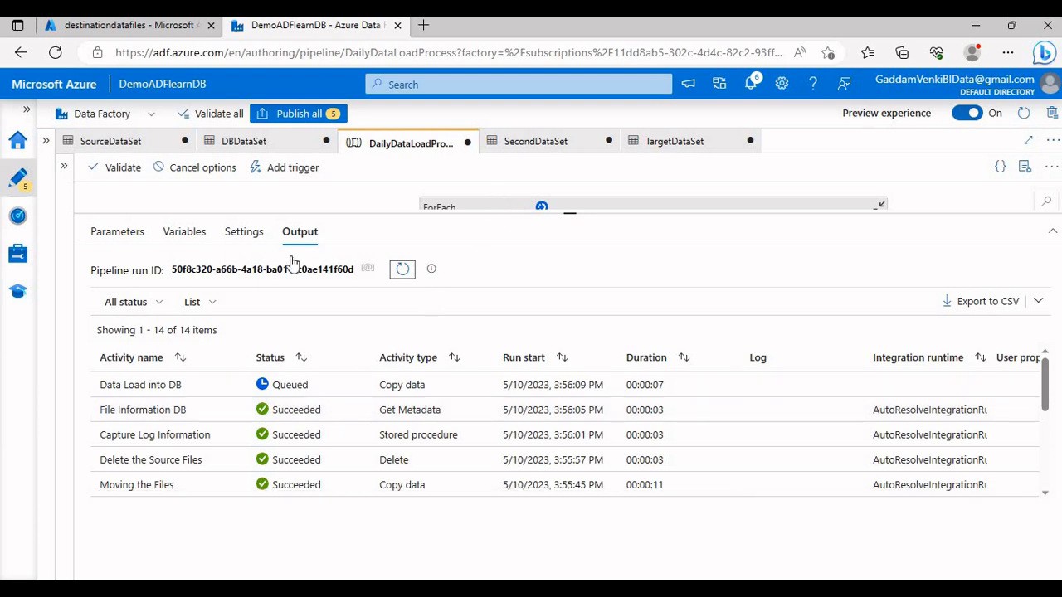
{"action": "left_click", "coordinate": [186, 33]}
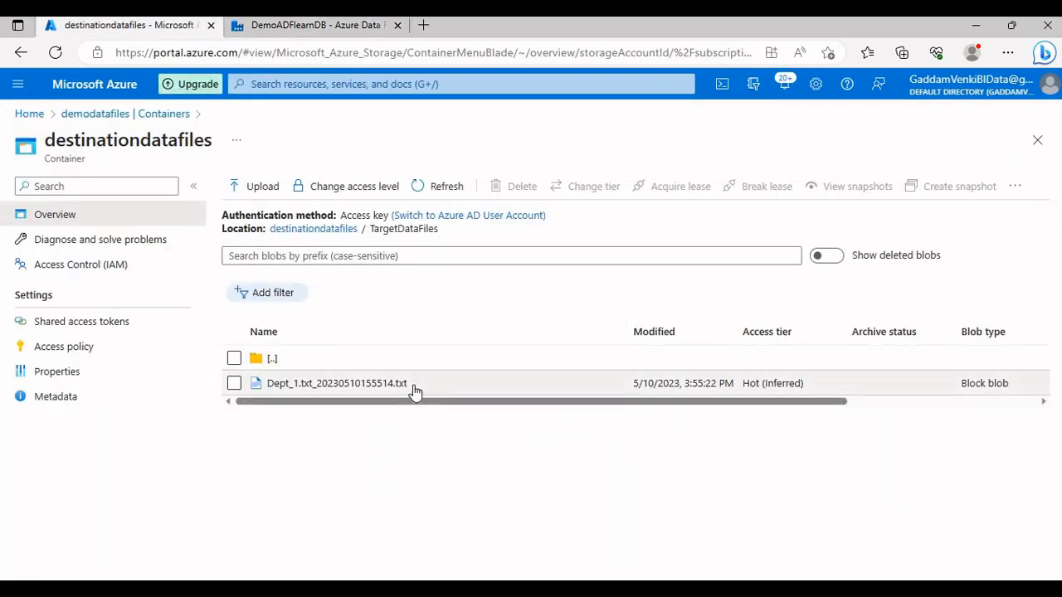
Copy the file name Dept_1.txt_20230510155514.txt into the Notepad++ notes, on a new line below the sample file name.
{"action": "left_click_drag", "start_coordinate": [415, 386], "coordinate": [264, 381]}
{"action": "key", "text": "ctrl+c"}
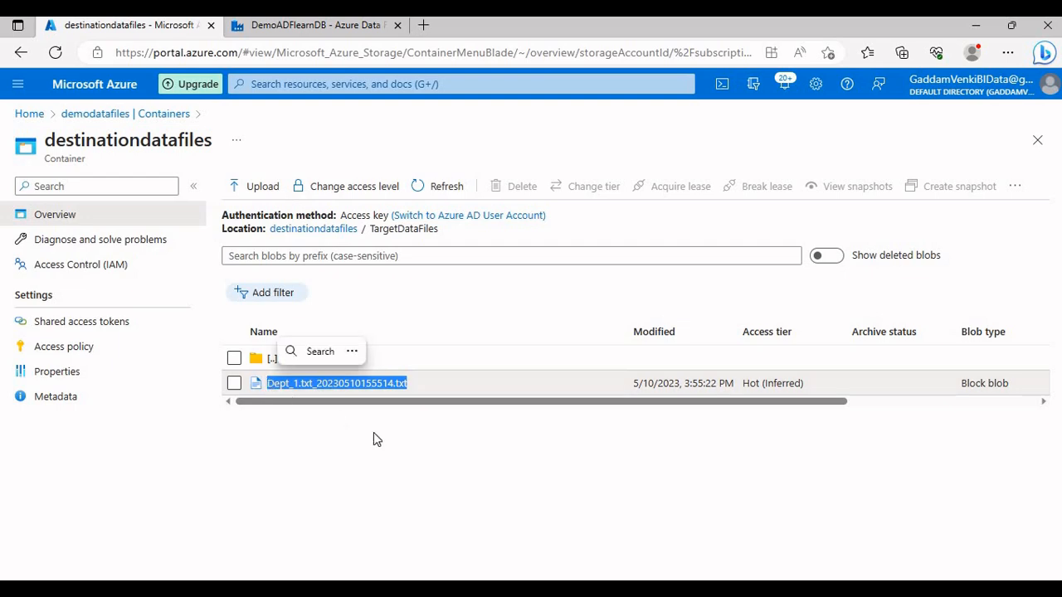
{"action": "key", "text": "alt+Tab"}
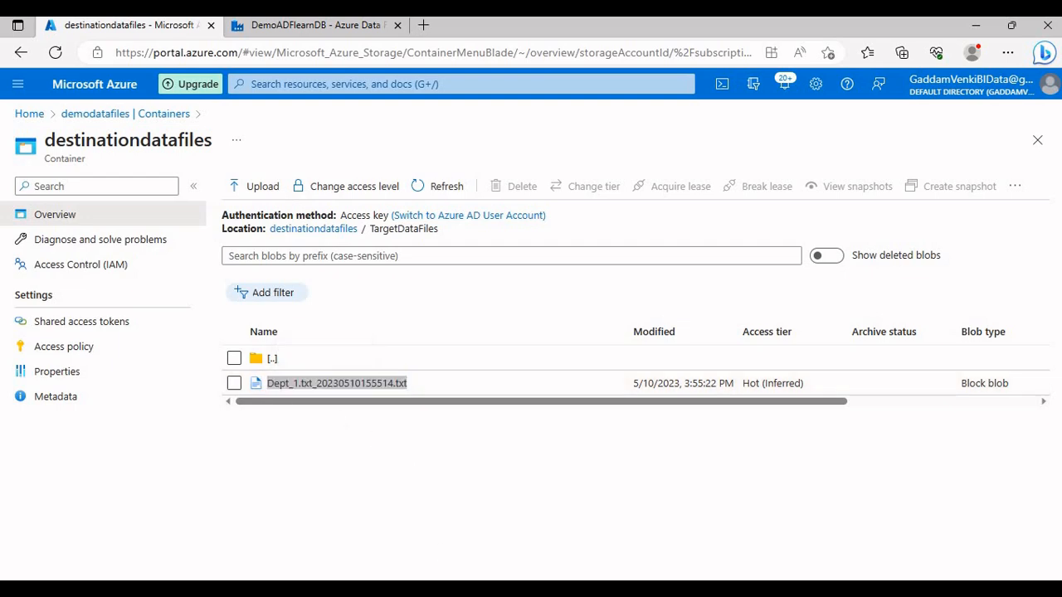
{"action": "left_click", "coordinate": [342, 261]}
{"action": "key", "text": "Return"}
{"action": "key", "text": "Return"}
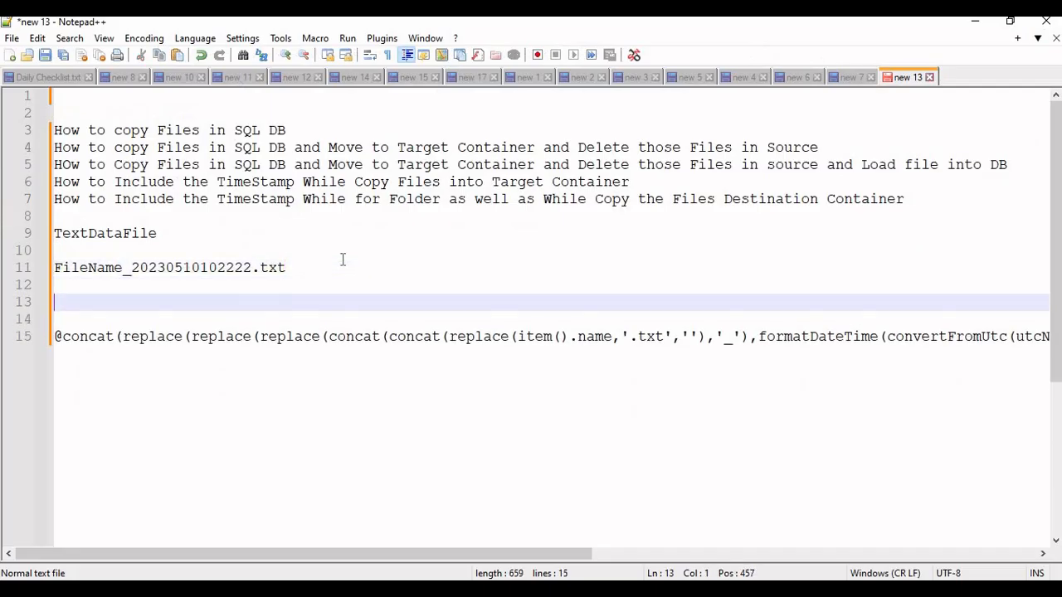
{"action": "key", "text": "ctrl+v"}
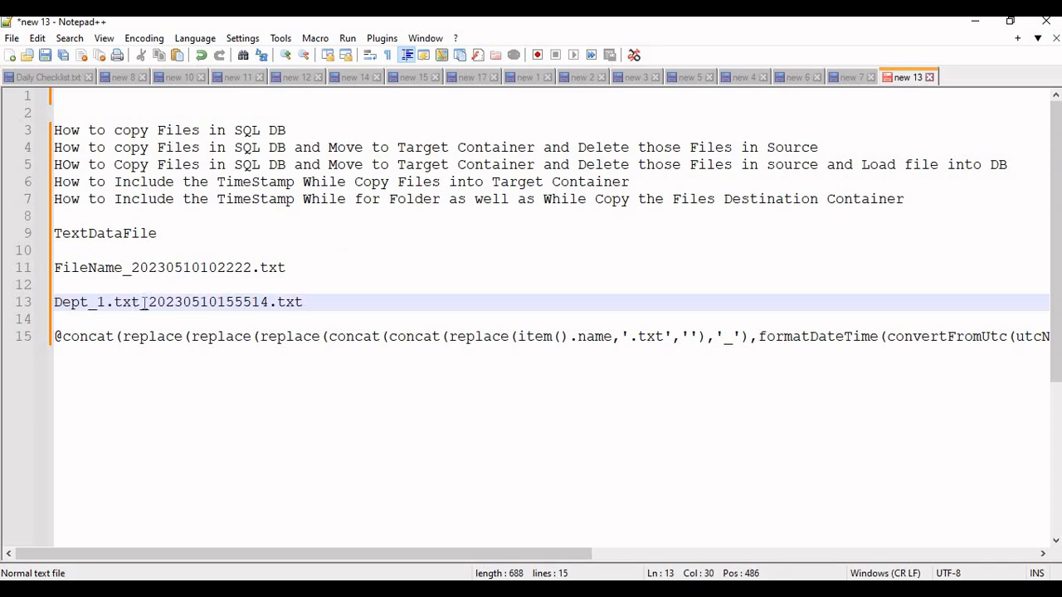
Examine the inner .txt and the timestamp portion of the pasted file name, and return to the destination container.
{"action": "left_click_drag", "start_coordinate": [139, 304], "coordinate": [108, 302]}
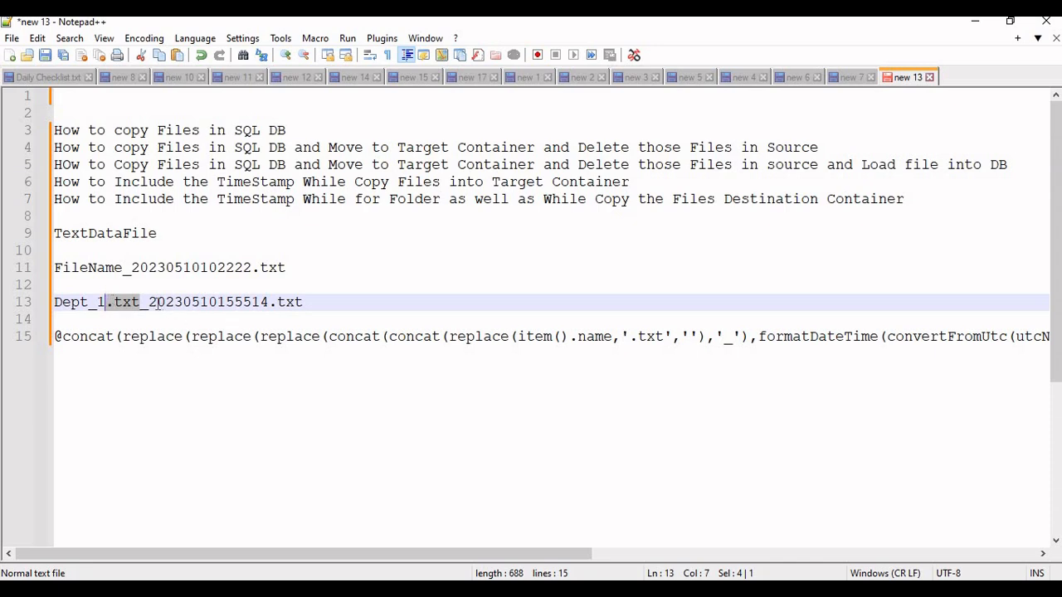
{"action": "left_click_drag", "start_coordinate": [150, 303], "coordinate": [325, 303]}
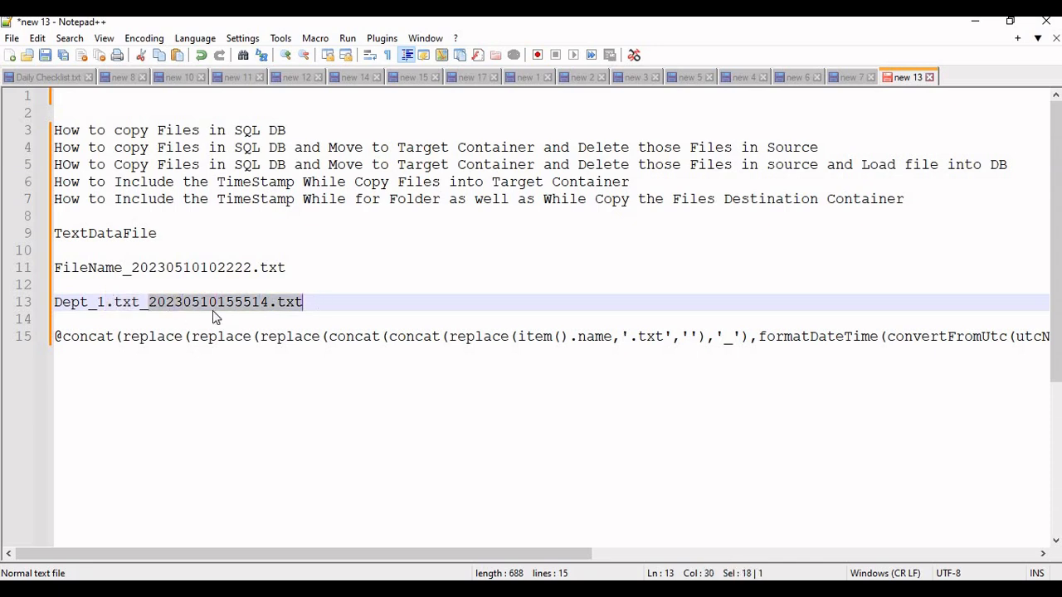
{"action": "left_click", "coordinate": [199, 303]}
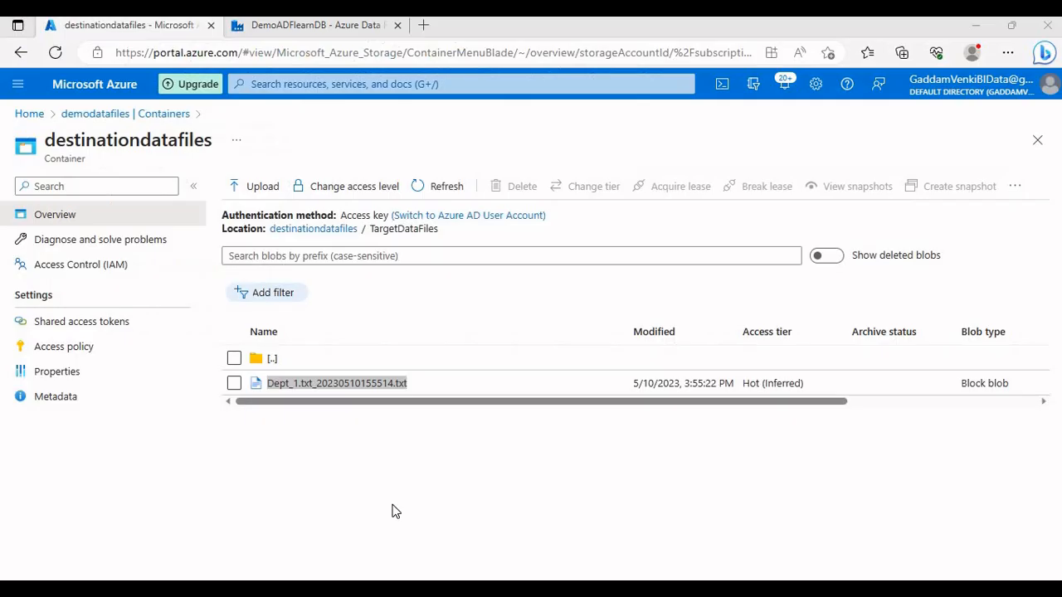
{"action": "left_click", "coordinate": [393, 505]}
{"action": "left_click", "coordinate": [396, 442]}
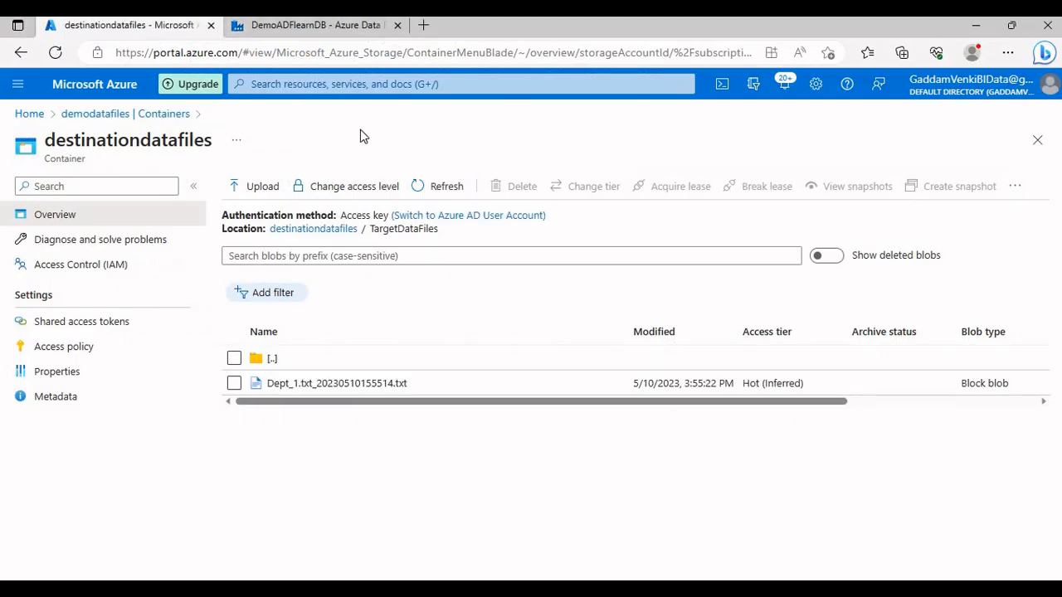
Check the debug run's output again and refresh the TargetDataFiles folder to look for further timestamped files.
{"action": "left_click", "coordinate": [307, 24]}
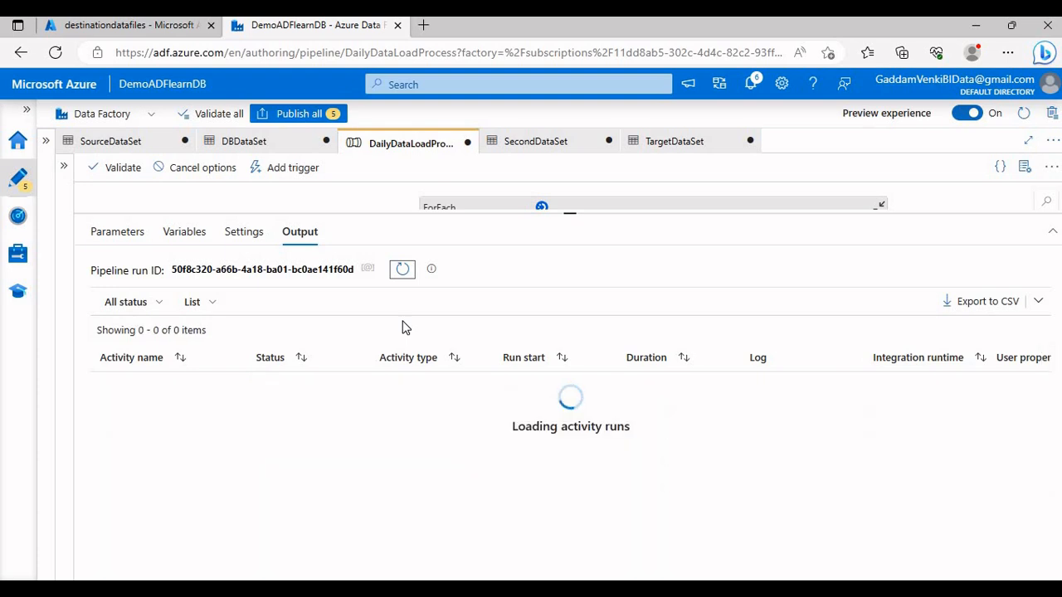
{"action": "left_click", "coordinate": [137, 25]}
{"action": "left_click", "coordinate": [447, 187]}
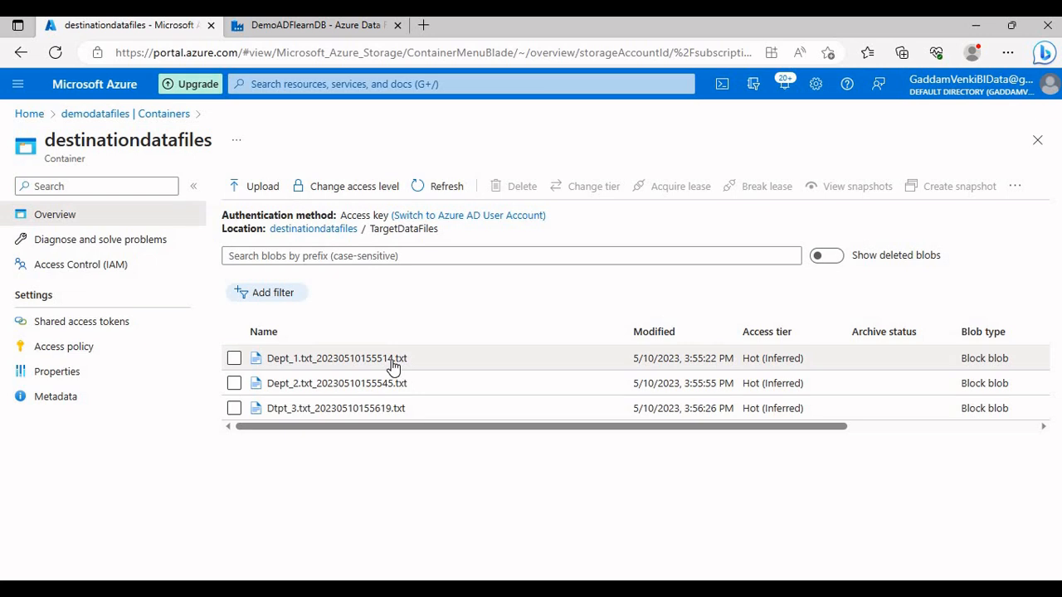
{"action": "left_click", "coordinate": [433, 196]}
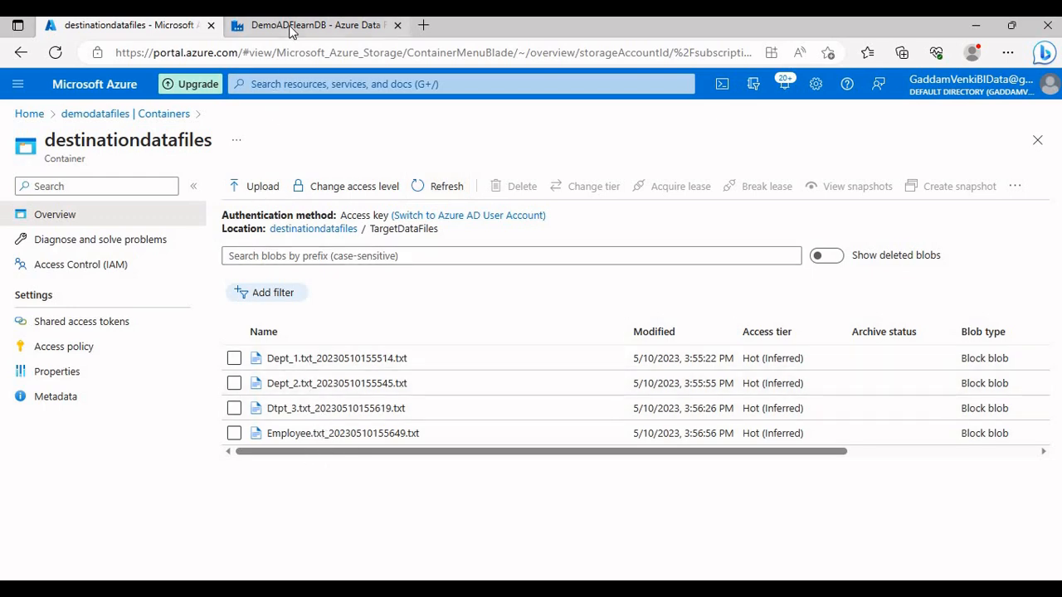
Check the Data Factory debug run's activity statuses until the whole pipeline run has completed.
{"action": "left_click", "coordinate": [249, 27]}
{"action": "left_click_drag", "start_coordinate": [508, 214], "coordinate": [543, 263]}
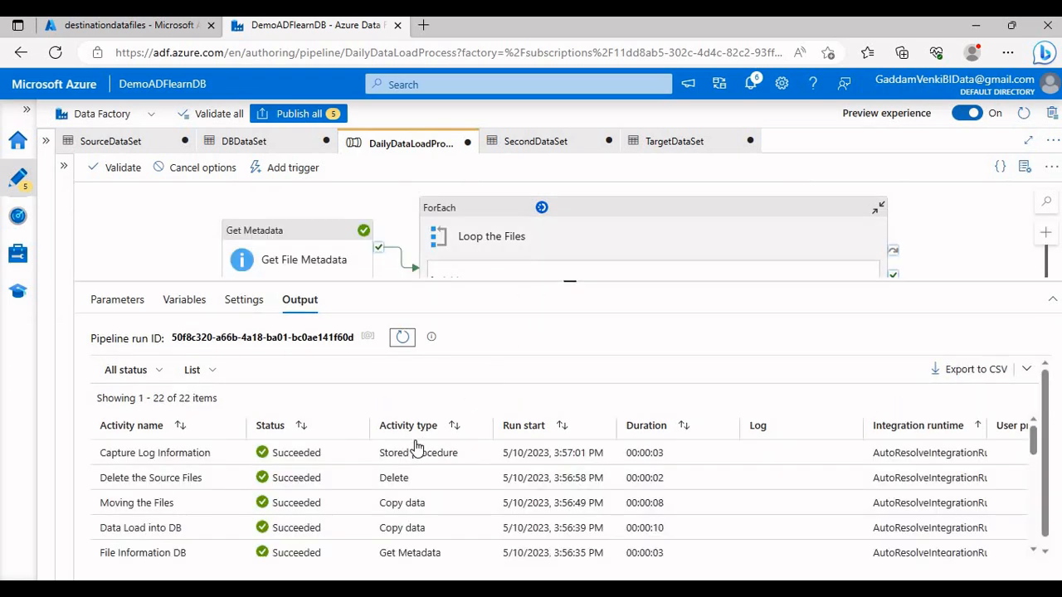
{"action": "scroll", "coordinate": [399, 483], "scroll_direction": "down", "scroll_amount": 3}
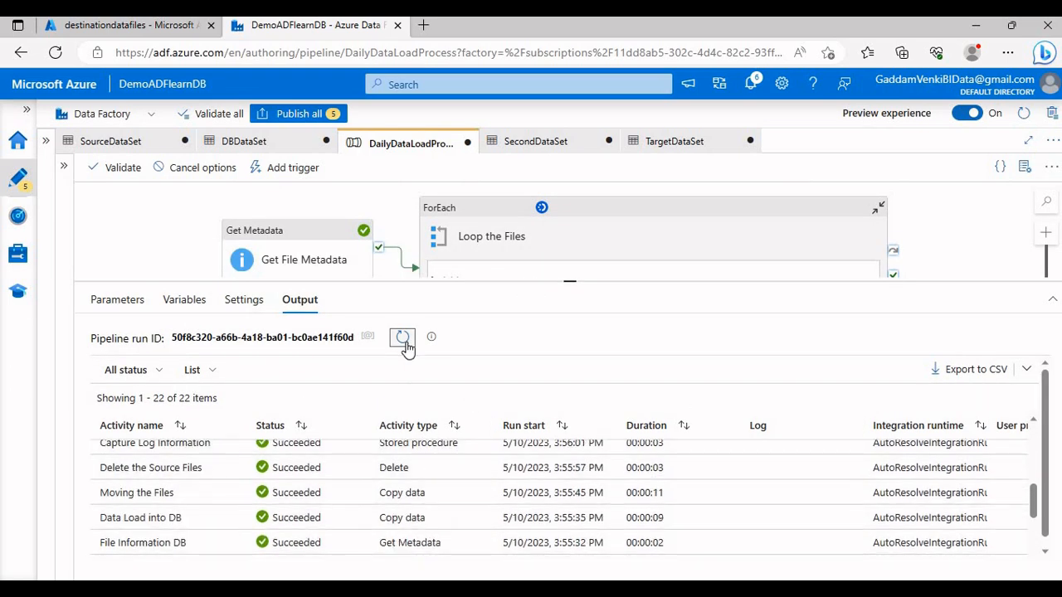
{"action": "left_click_drag", "start_coordinate": [526, 282], "coordinate": [524, 258]}
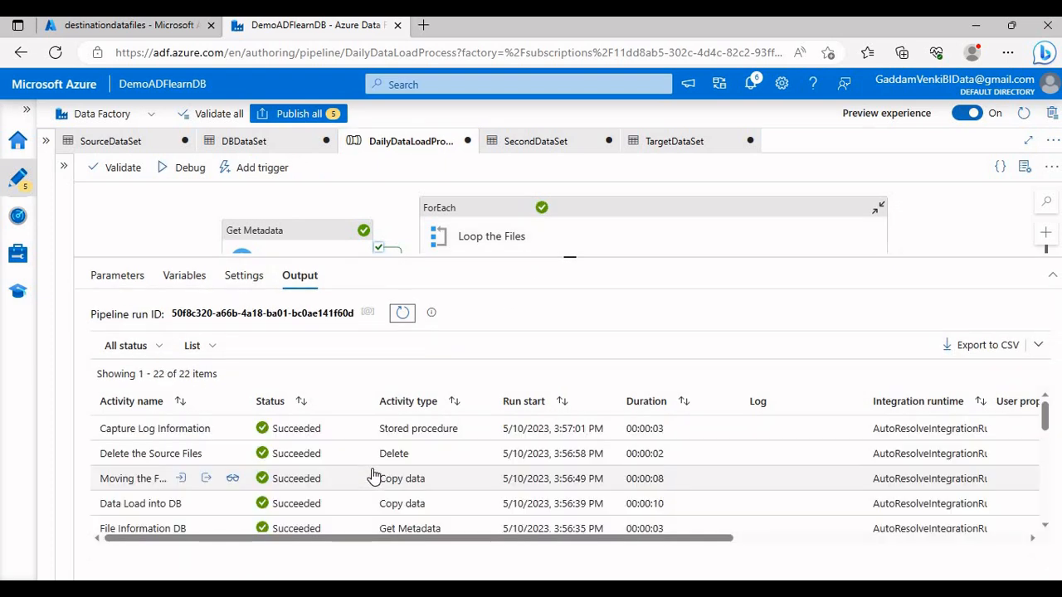
Open the sink FileName expression of the Moving the Files copy activity inside the Loop the Files ForEach, in the enlarged expression builder.
{"action": "left_click", "coordinate": [477, 235]}
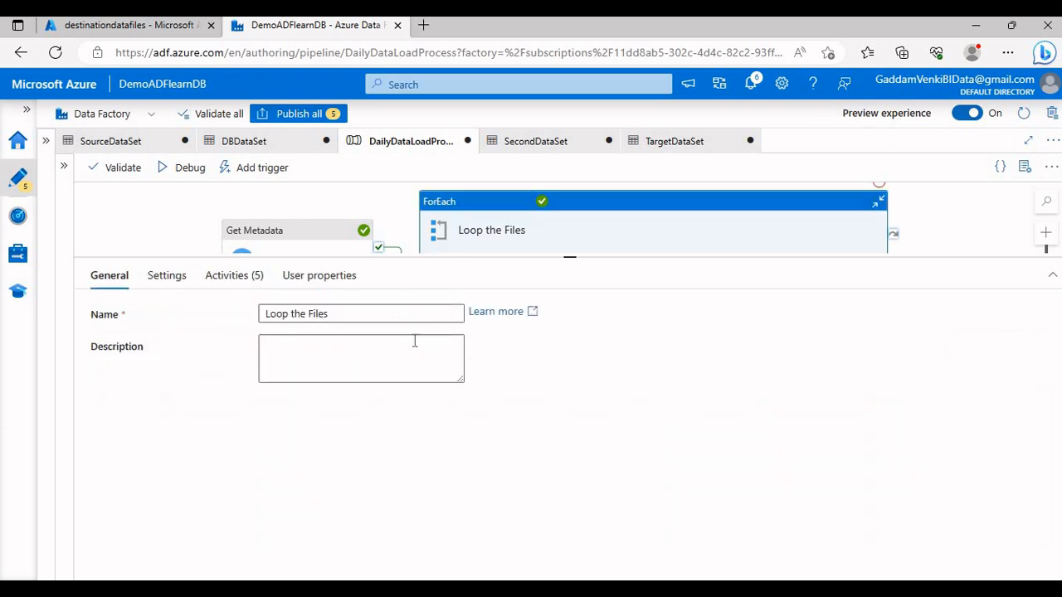
{"action": "left_click", "coordinate": [234, 275]}
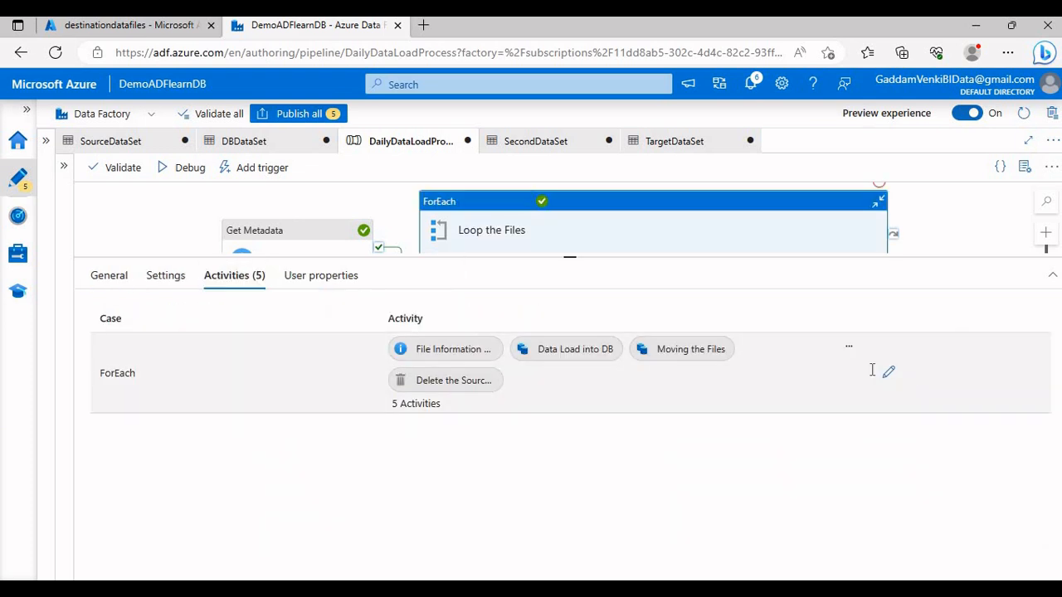
{"action": "left_click", "coordinate": [888, 373]}
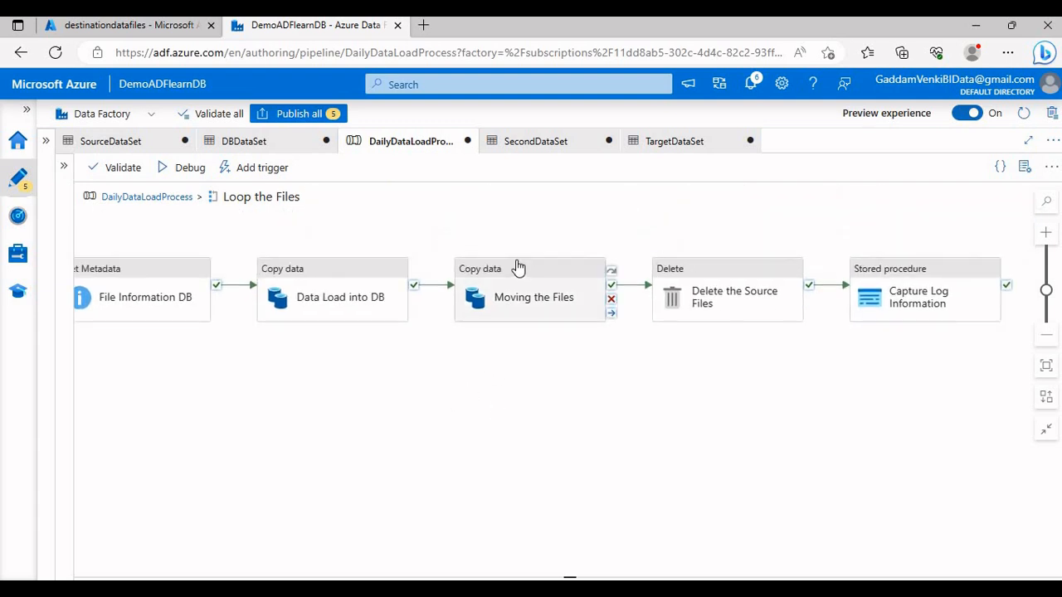
{"action": "left_click", "coordinate": [518, 267]}
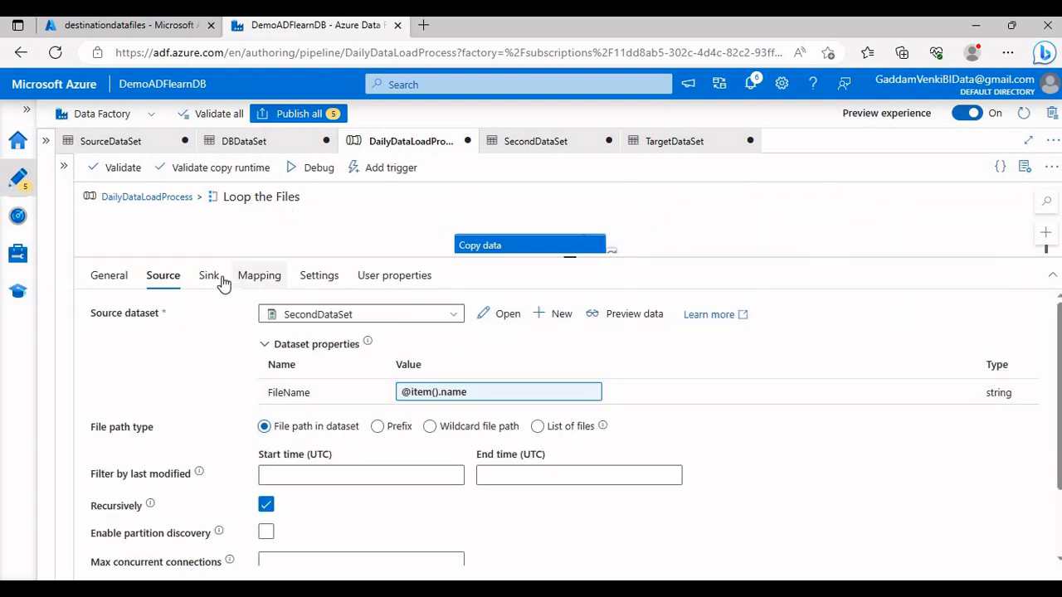
{"action": "left_click", "coordinate": [209, 275]}
{"action": "left_click", "coordinate": [497, 392]}
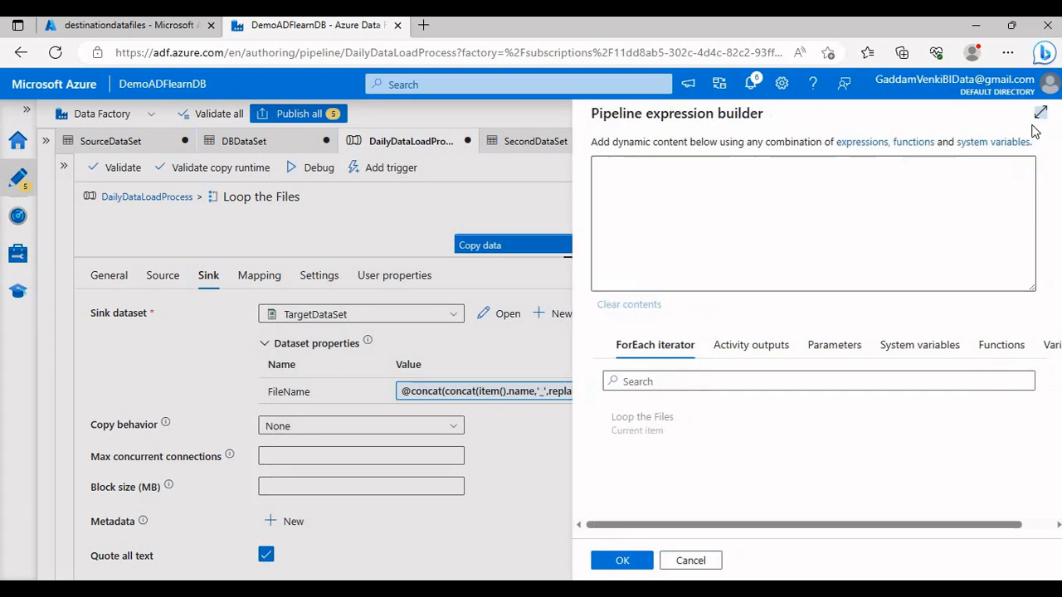
{"action": "left_click", "coordinate": [1040, 112]}
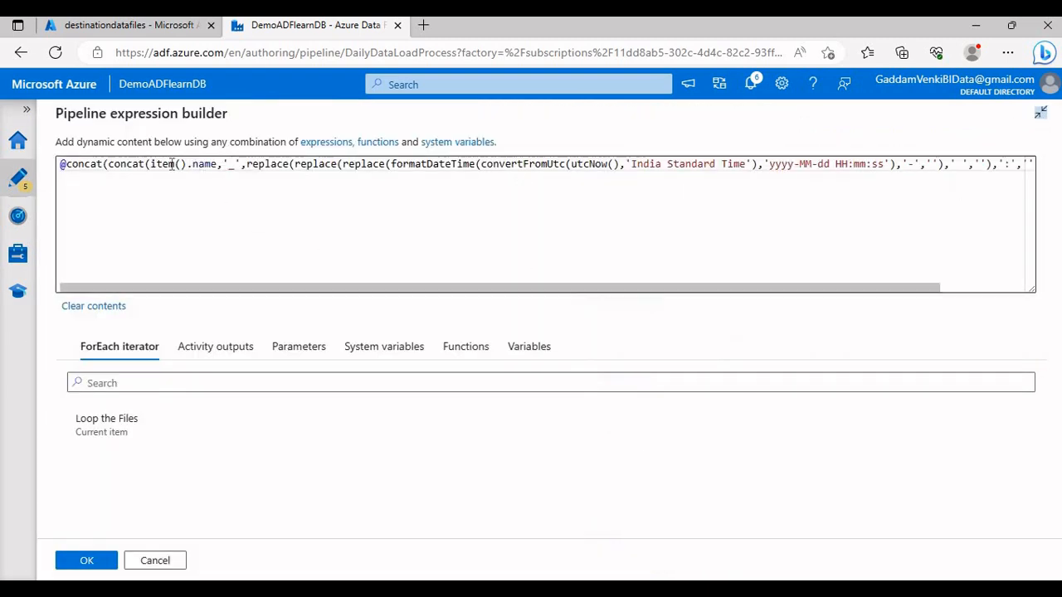
Wrap item().name in the file name expression as replace(item().name,'.txt','') to strip the original extension.
{"action": "mouse_move", "coordinate": [161, 164]}
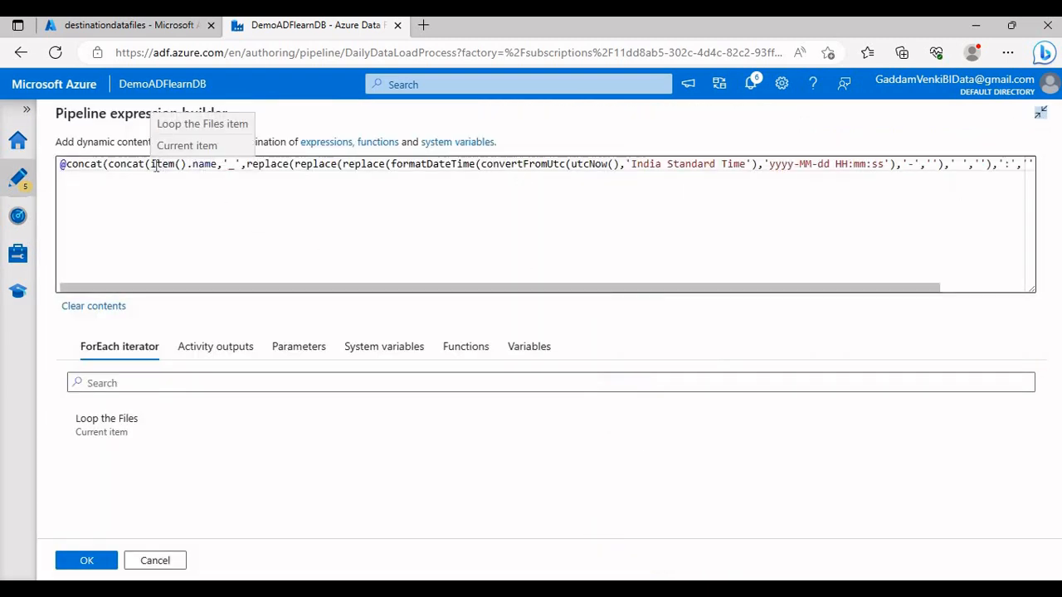
{"action": "left_click", "coordinate": [152, 165]}
{"action": "type", "text": "replac"}
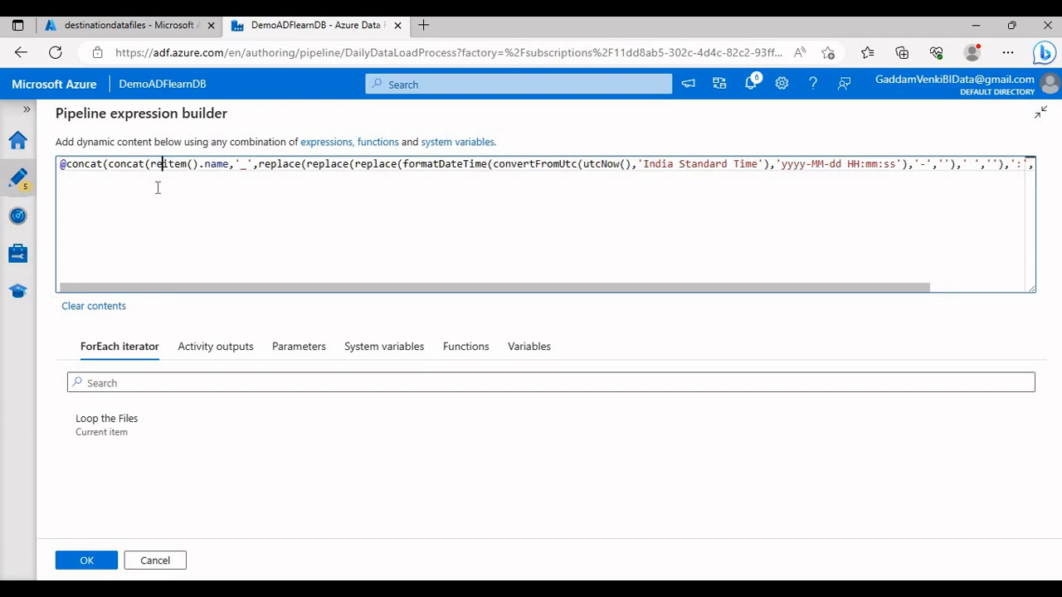
{"action": "type", "text": "e"}
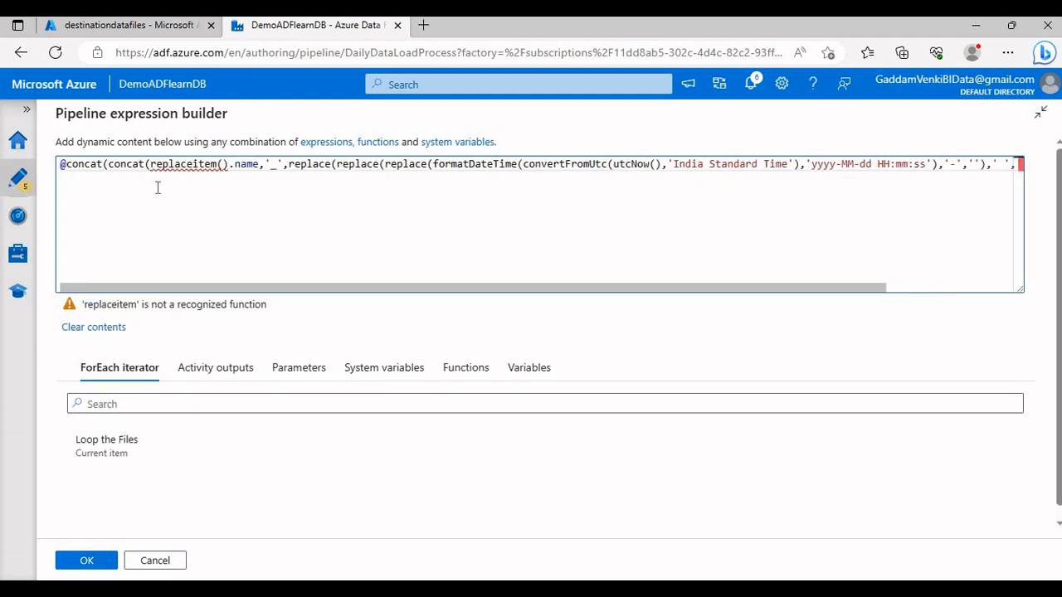
{"action": "type", "text": "("}
{"action": "key", "text": "Right"}
{"action": "key", "text": "Right"}
{"action": "key", "text": "Right"}
{"action": "key", "text": "Right"}
{"action": "key", "text": "Right"}
{"action": "key", "text": "Right"}
{"action": "key", "text": "Right"}
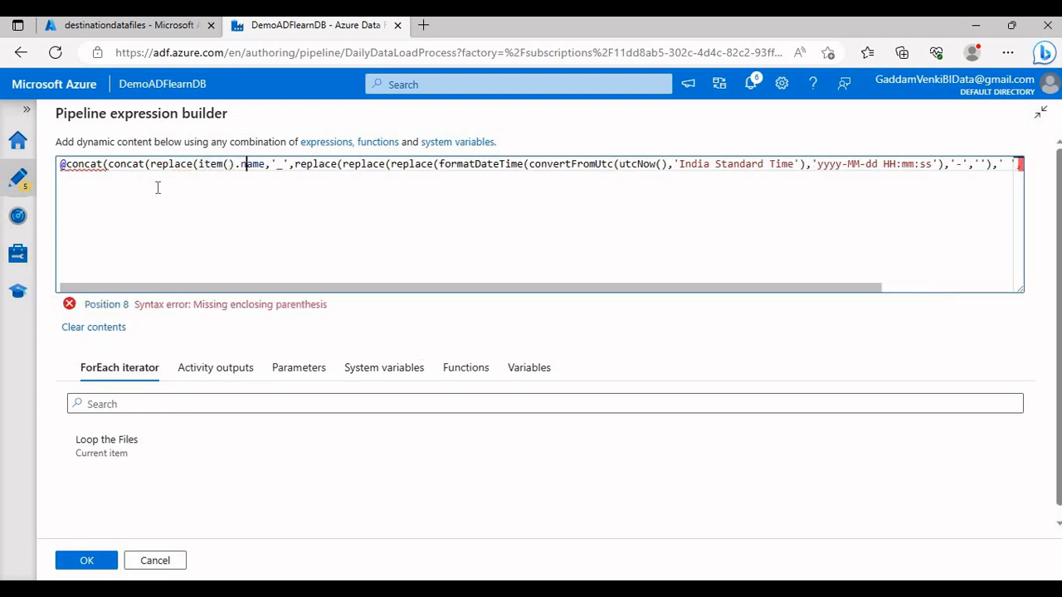
{"action": "key", "text": "Right"}
{"action": "type", "text": ",''"}
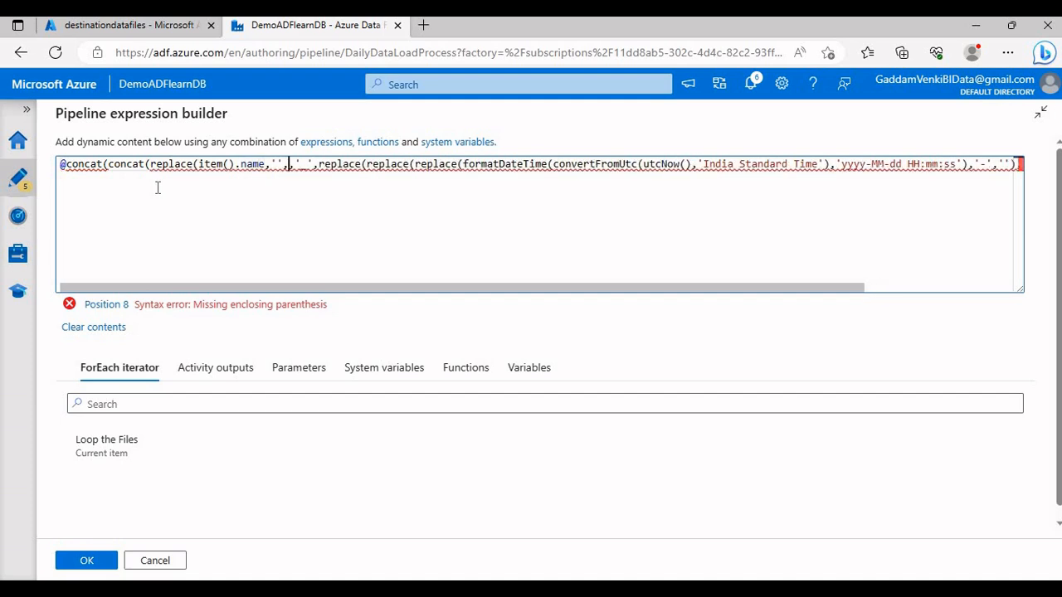
{"action": "type", "text": ",'')"}
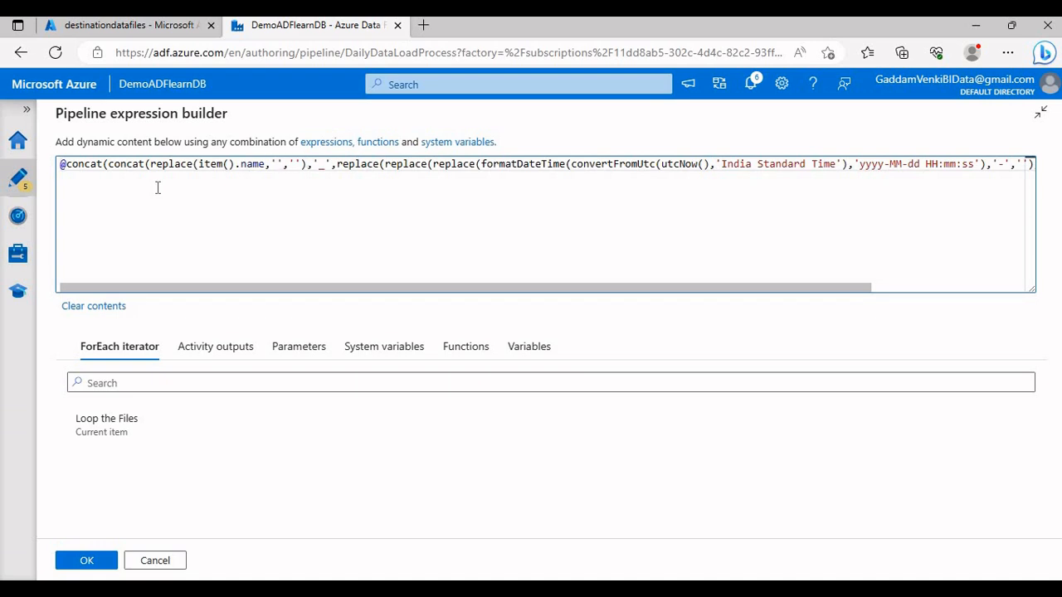
{"action": "type", "text": ".txt"}
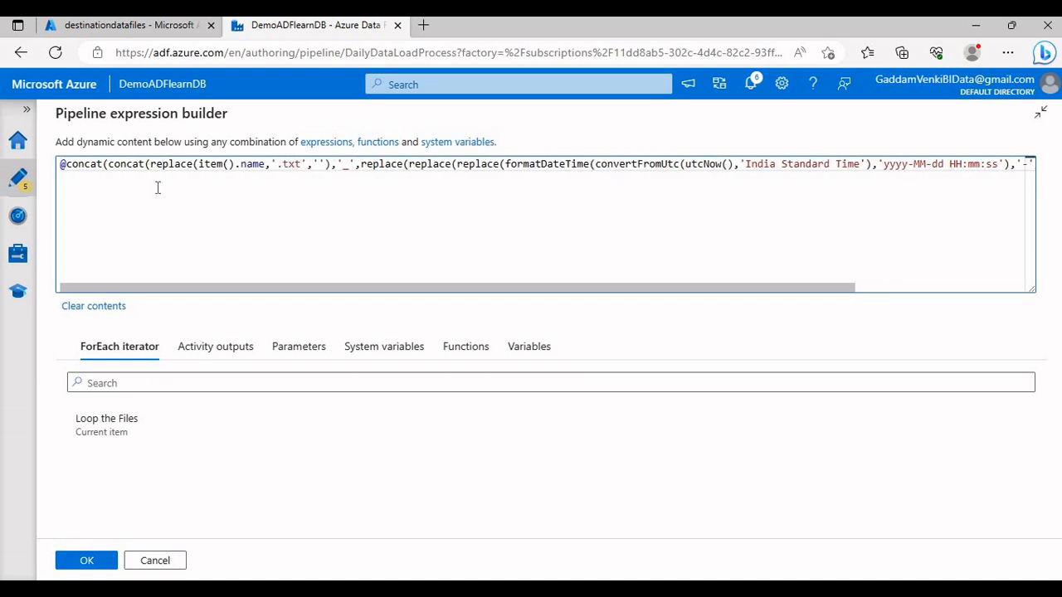
Review the edited file name expression through to its closing '.txt' part and apply it to the sink.
{"action": "left_click_drag", "start_coordinate": [204, 164], "coordinate": [246, 164]}
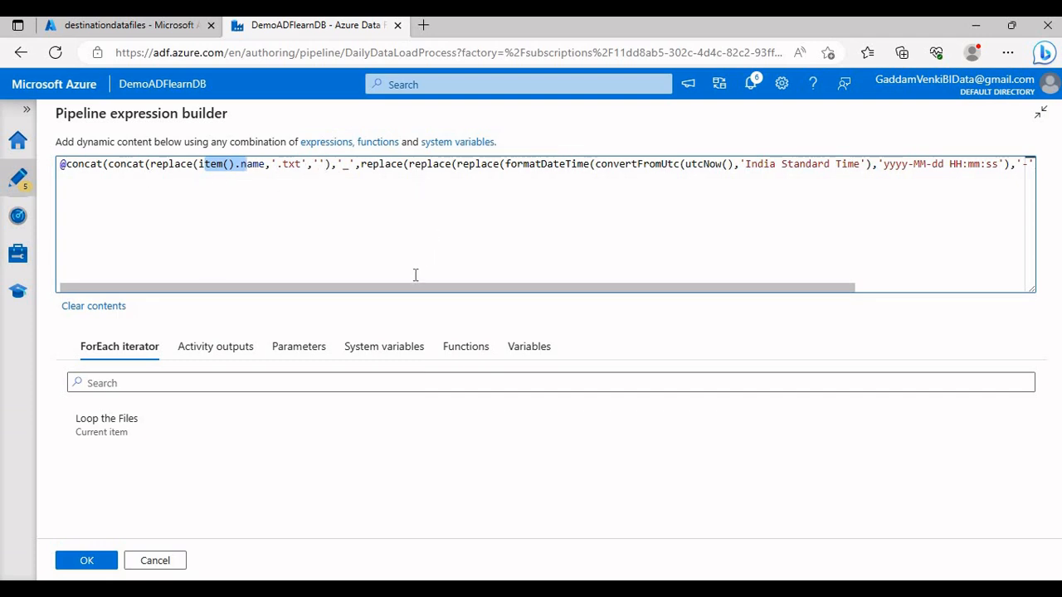
{"action": "key", "text": "End"}
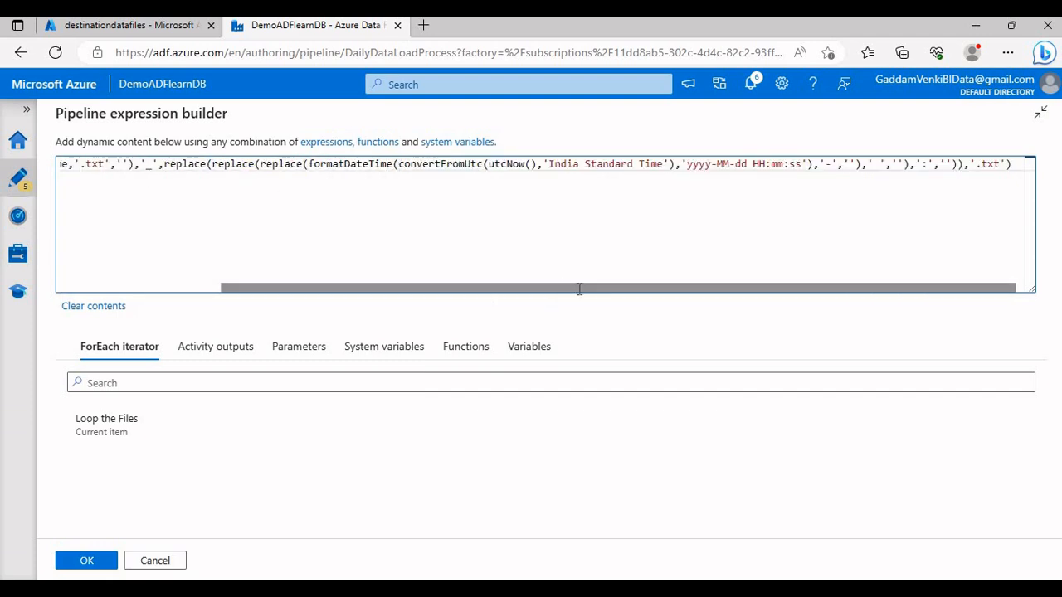
{"action": "left_click_drag", "start_coordinate": [669, 296], "coordinate": [303, 277]}
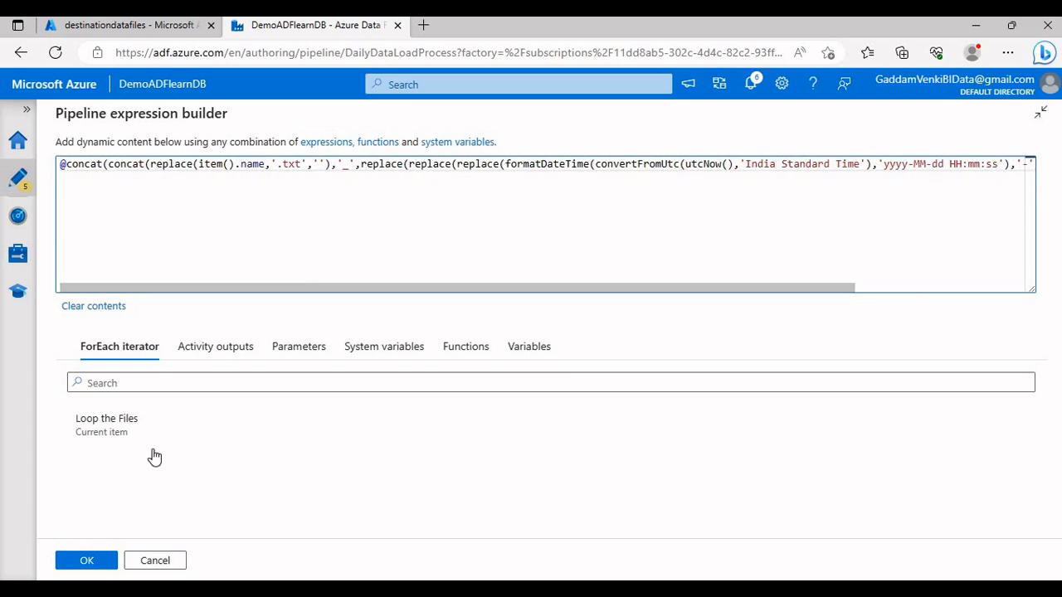
{"action": "left_click", "coordinate": [106, 560]}
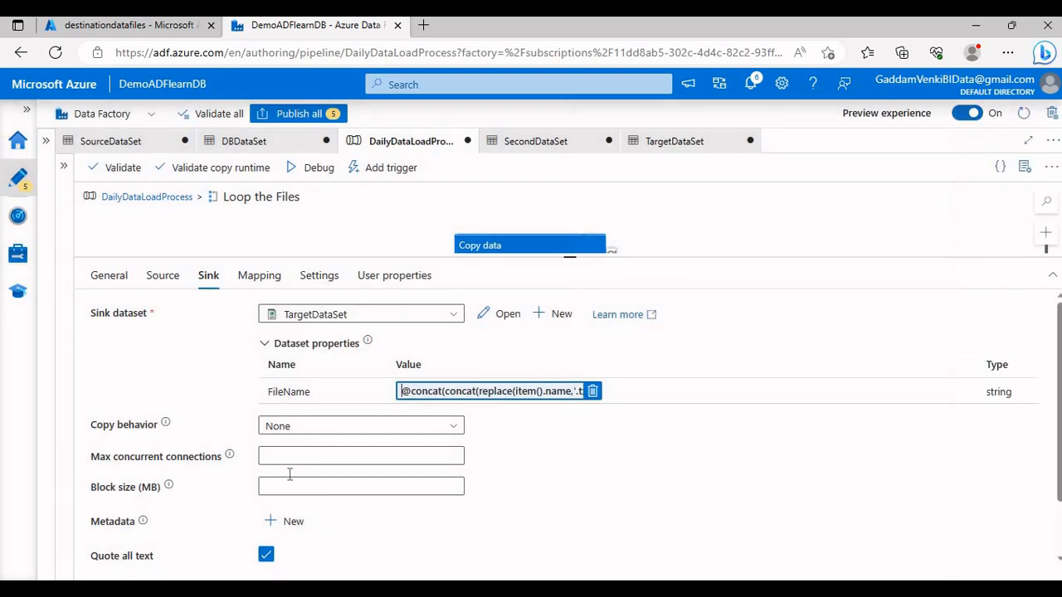
Delete all four timestamped text files, including their snapshots, from the TargetDataFiles folder of the destinationdatafiles container.
{"action": "left_click", "coordinate": [125, 25]}
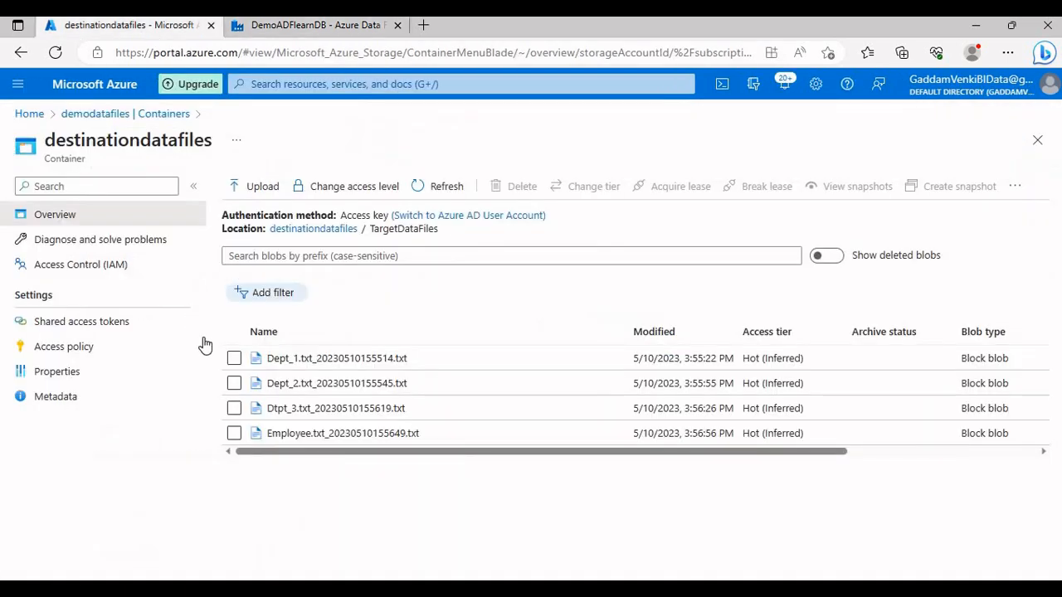
{"action": "left_click", "coordinate": [234, 358]}
{"action": "left_click", "coordinate": [234, 383]}
{"action": "left_click", "coordinate": [234, 408]}
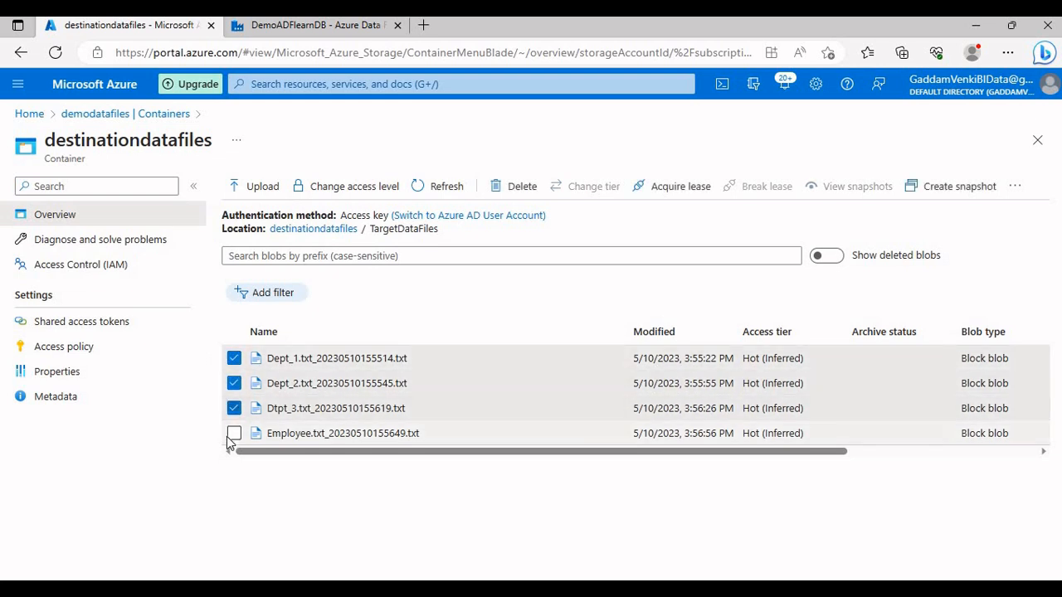
{"action": "left_click", "coordinate": [234, 433]}
{"action": "left_click", "coordinate": [508, 187]}
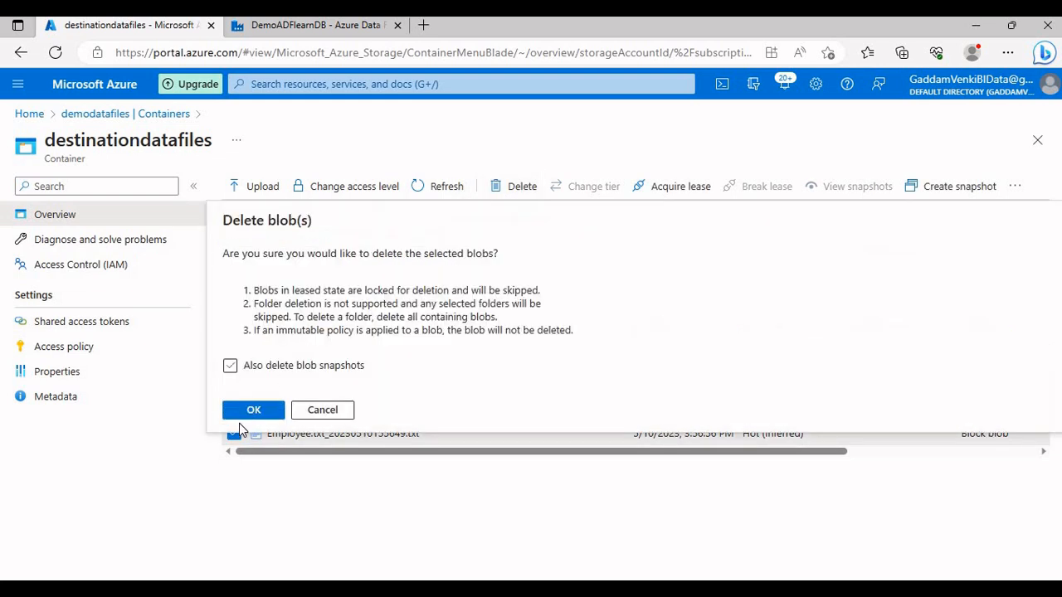
{"action": "left_click", "coordinate": [250, 412]}
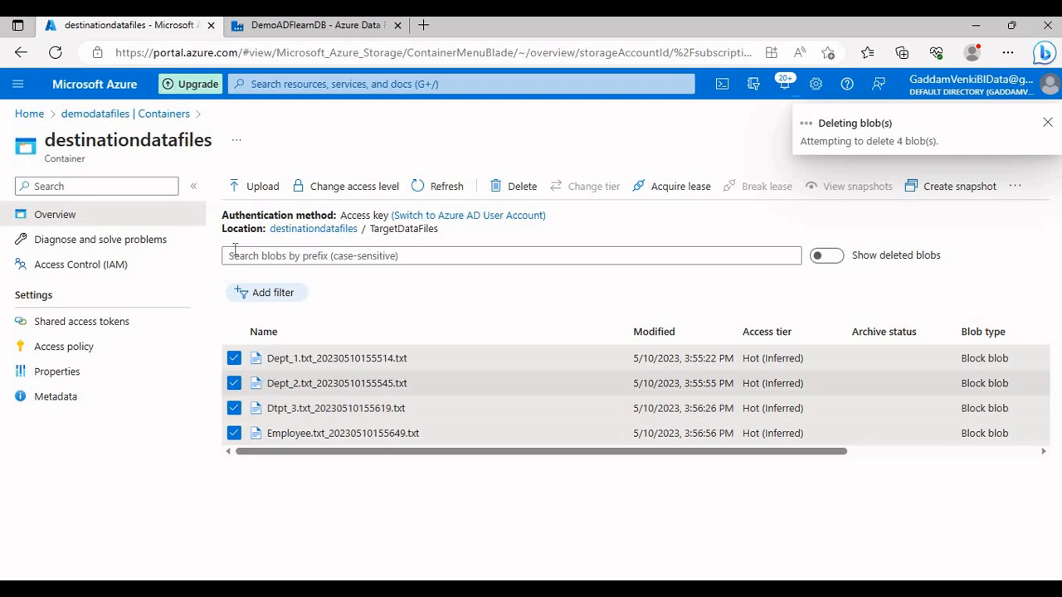
Start a blob upload in the sourcedatafiles container with the text files Dept_1, Dept_2, Dtpt_3 and Employee selected.
{"action": "left_click", "coordinate": [150, 114]}
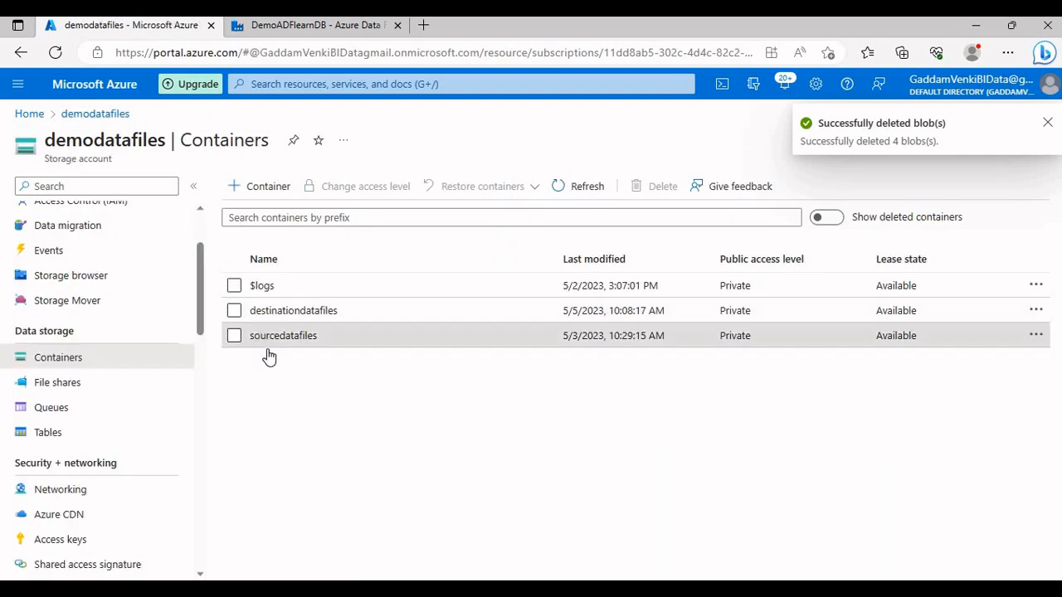
{"action": "left_click", "coordinate": [263, 336]}
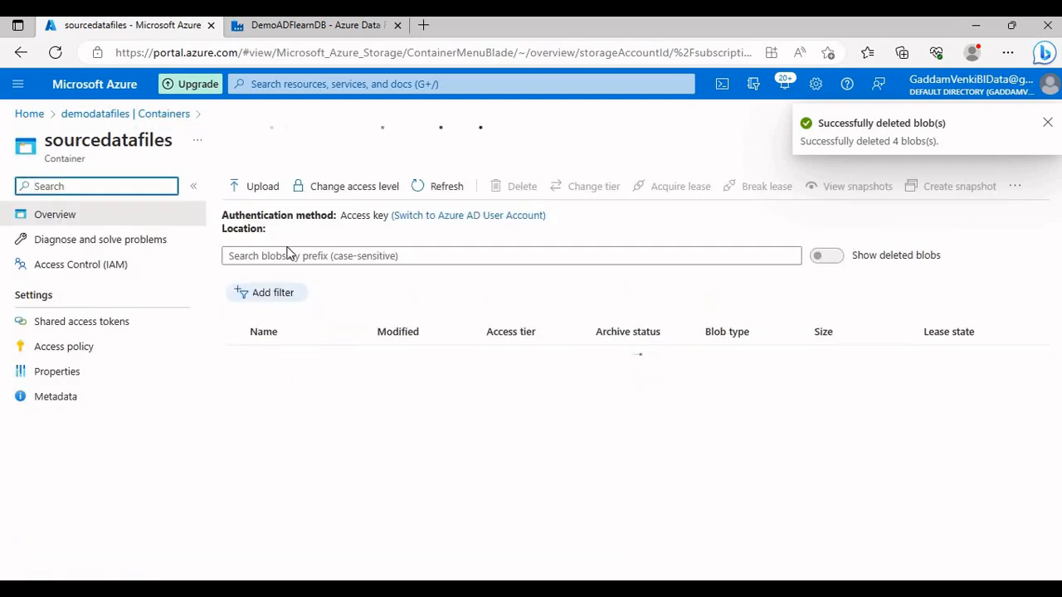
{"action": "left_click", "coordinate": [267, 191]}
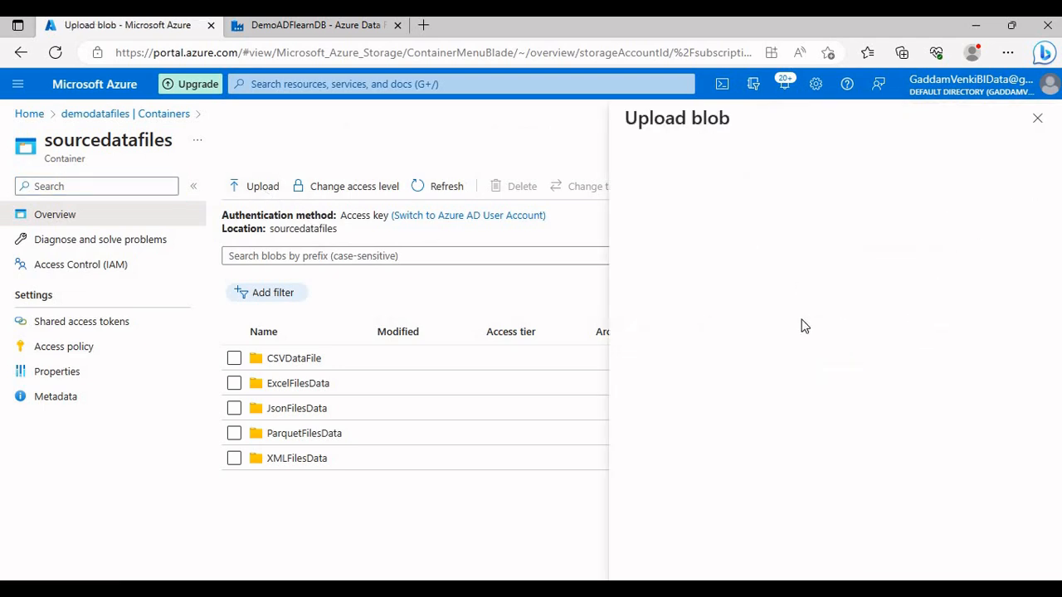
{"action": "left_click", "coordinate": [828, 277]}
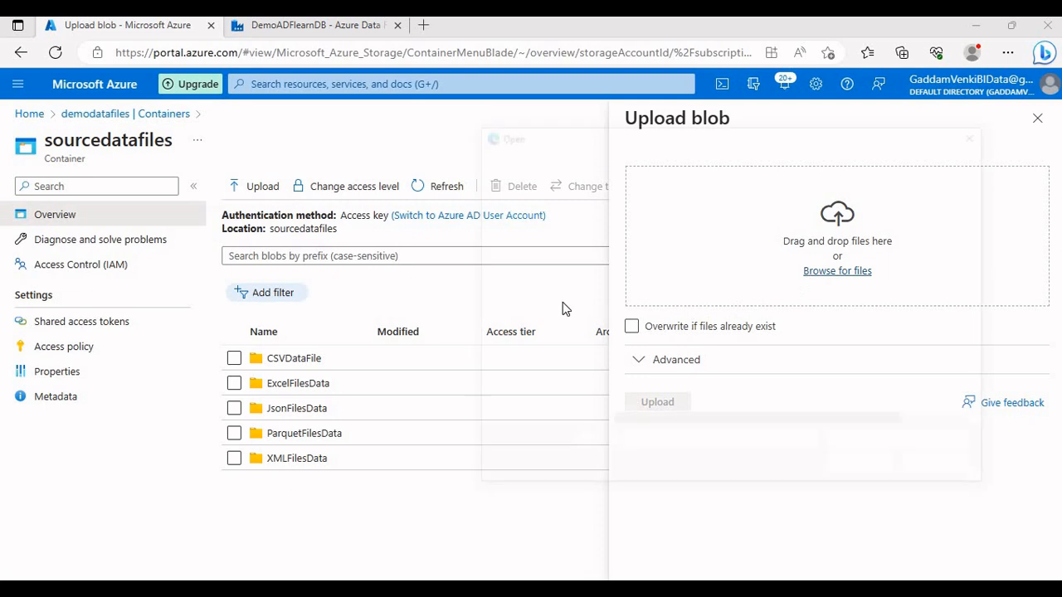
{"action": "left_click", "coordinate": [639, 234]}
{"action": "left_click", "coordinate": [643, 251], "text": "ctrl"}
{"action": "left_click", "coordinate": [640, 267], "text": "ctrl"}
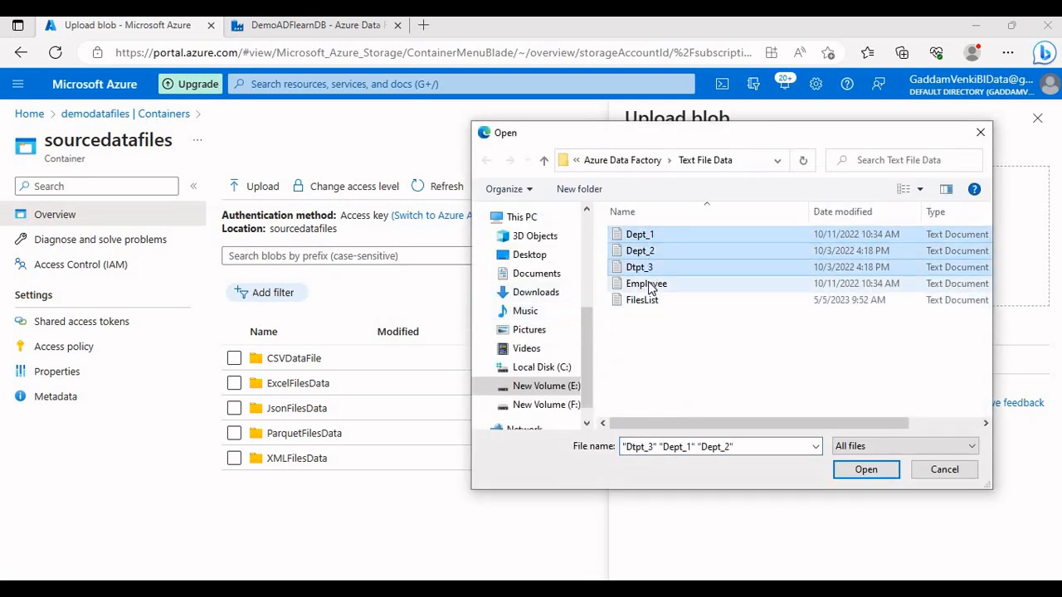
{"action": "left_click", "coordinate": [645, 283], "text": "ctrl"}
{"action": "left_click", "coordinate": [866, 470]}
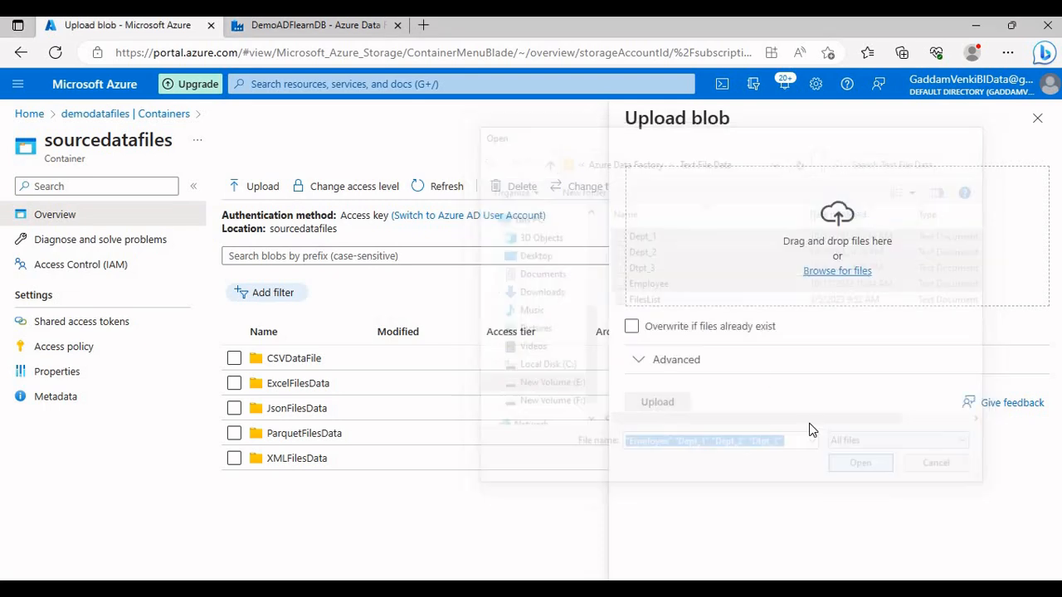
Set the upload folder to TextDataFile, copying the name from the Notepad++ notes, and upload the four selected files.
{"action": "left_click", "coordinate": [694, 367]}
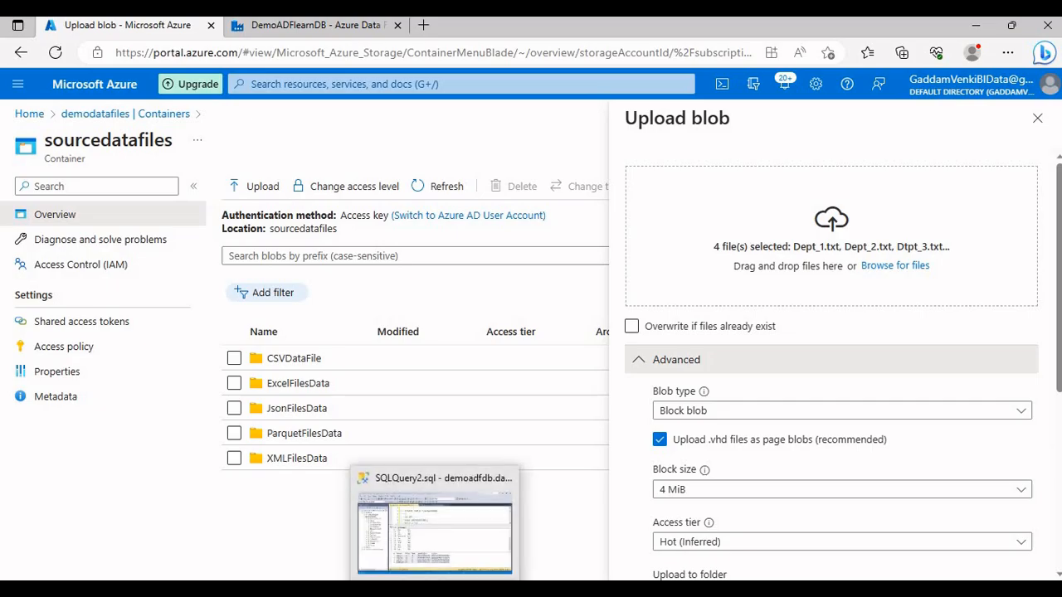
{"action": "left_click", "coordinate": [461, 588]}
{"action": "double_click", "coordinate": [103, 238]}
{"action": "key", "text": "ctrl+c"}
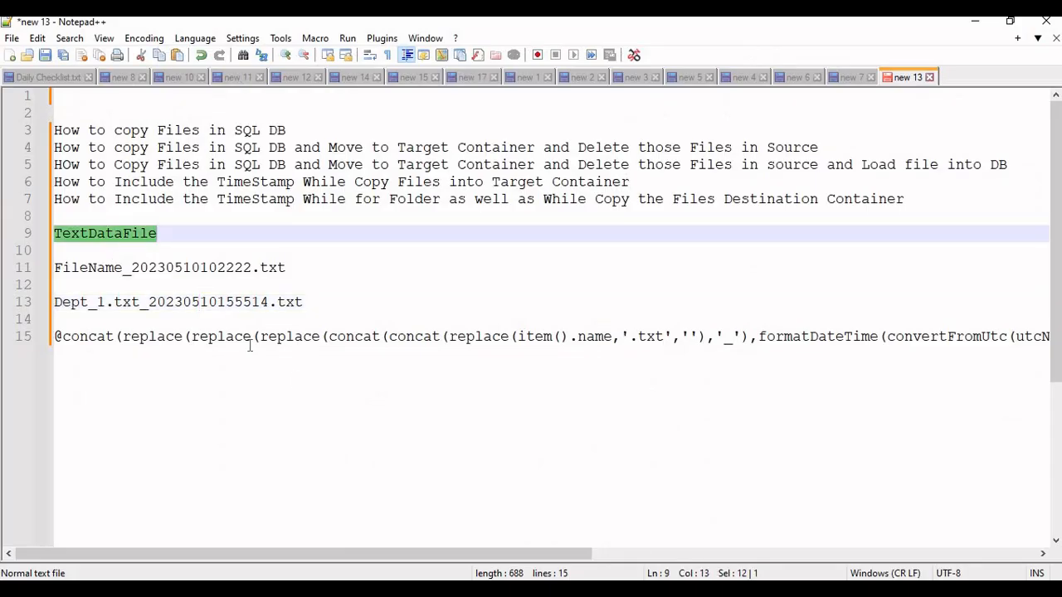
{"action": "key", "text": "alt+Tab"}
{"action": "scroll", "coordinate": [723, 467], "scroll_direction": "down", "scroll_amount": 5}
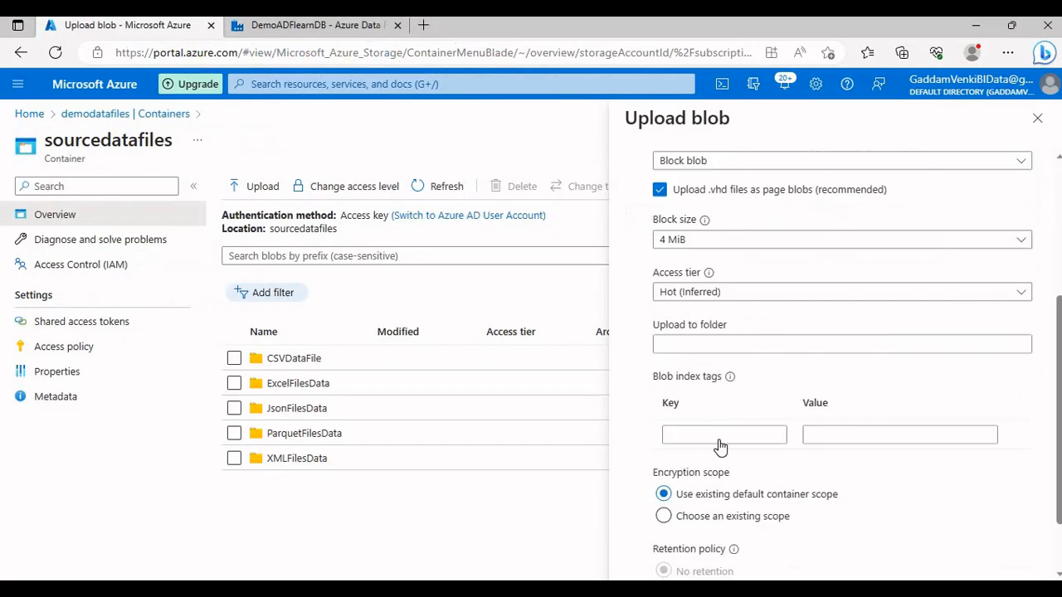
{"action": "left_click", "coordinate": [689, 270]}
{"action": "key", "text": "ctrl+v"}
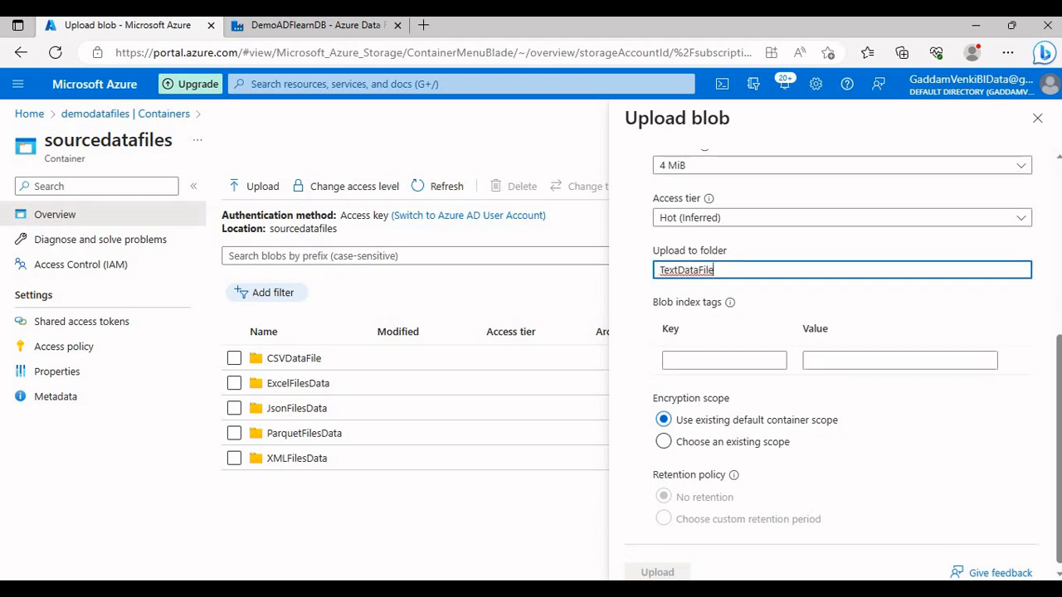
{"action": "left_click", "coordinate": [655, 571]}
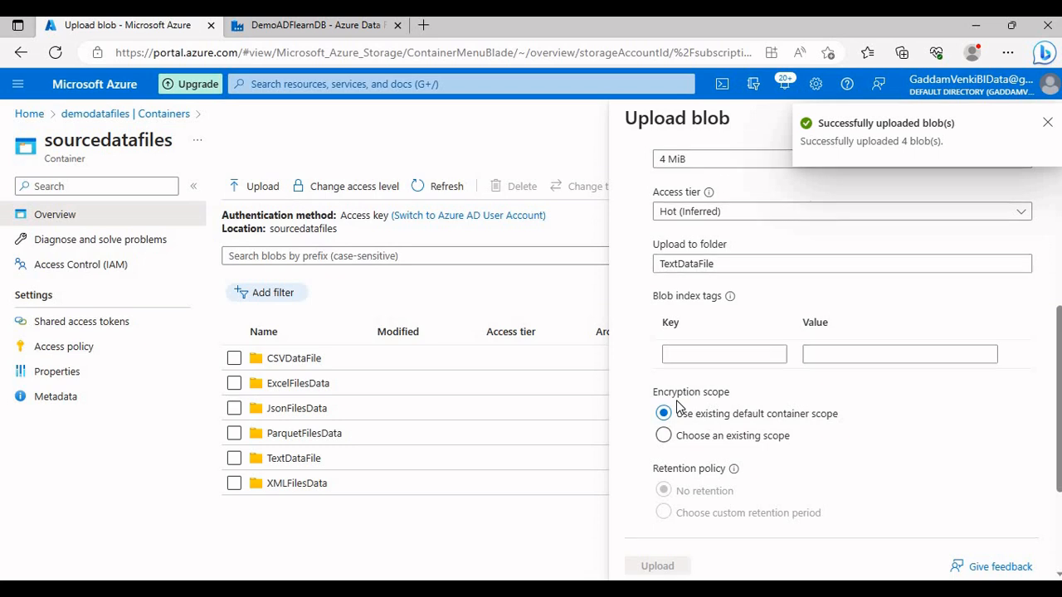
Close the upload form and open the TextDataFile folder to check the uploaded text files.
{"action": "scroll", "coordinate": [981, 174], "scroll_direction": "up", "scroll_amount": 3}
{"action": "left_click", "coordinate": [1047, 121]}
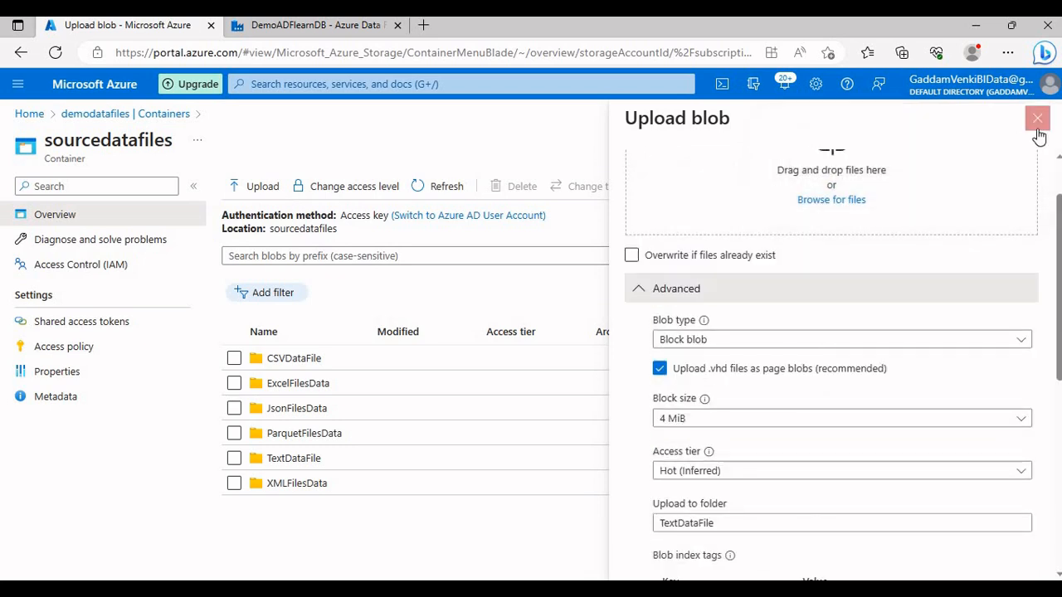
{"action": "left_click", "coordinate": [1036, 122]}
{"action": "left_click", "coordinate": [266, 464]}
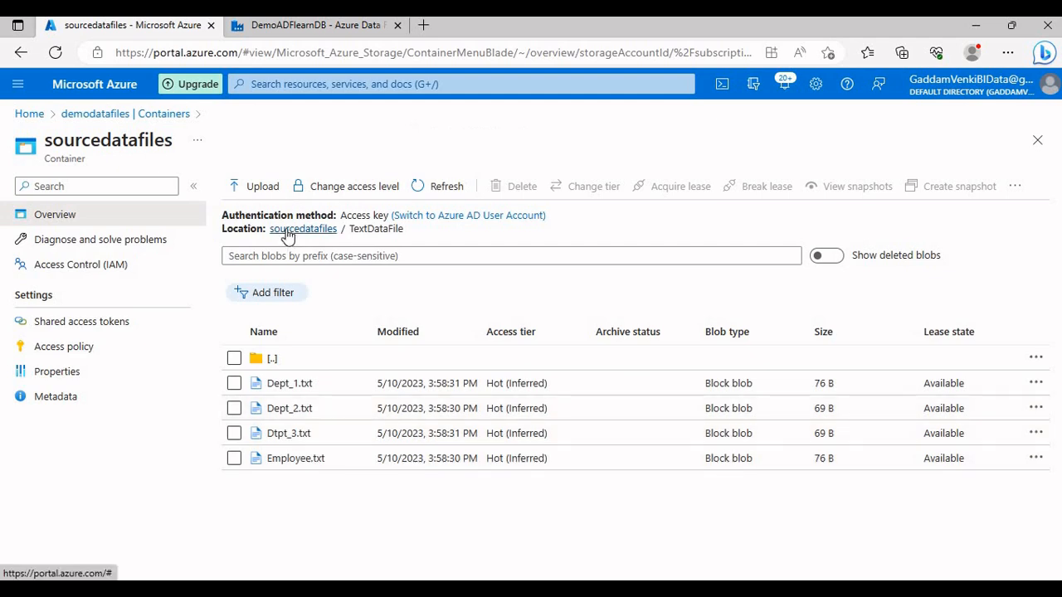
Leave the source container and open the destinationdatafiles container of the demodatafiles storage account.
{"action": "left_click", "coordinate": [286, 230]}
{"action": "left_click", "coordinate": [124, 113]}
{"action": "left_click", "coordinate": [308, 304]}
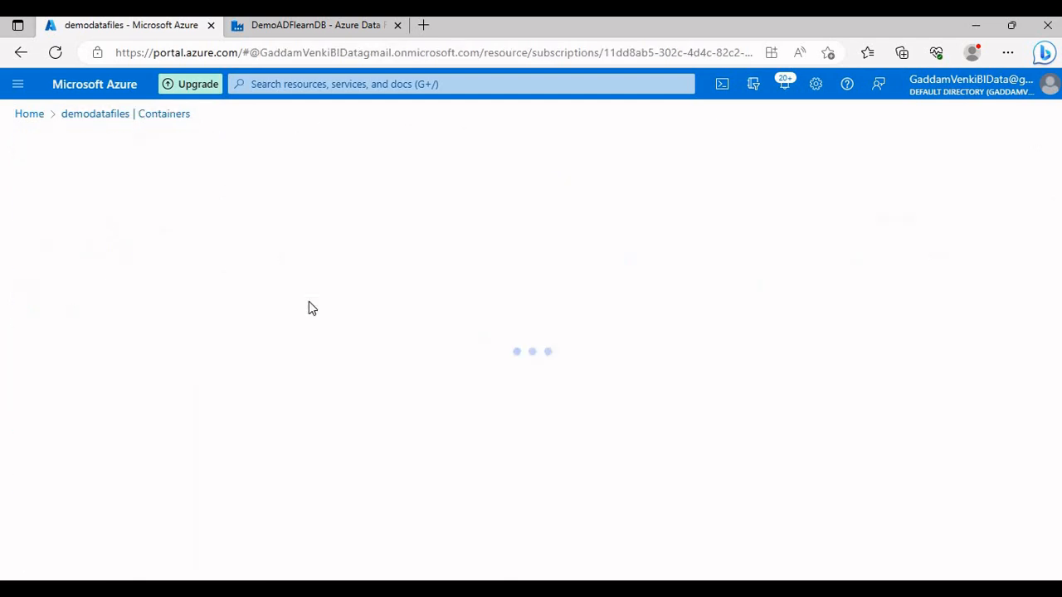
Validate the DailyDataLoadProcess pipeline in Azure Data Factory and start a debug run, refreshing its activity list.
{"action": "left_click", "coordinate": [307, 26]}
{"action": "left_click", "coordinate": [133, 197]}
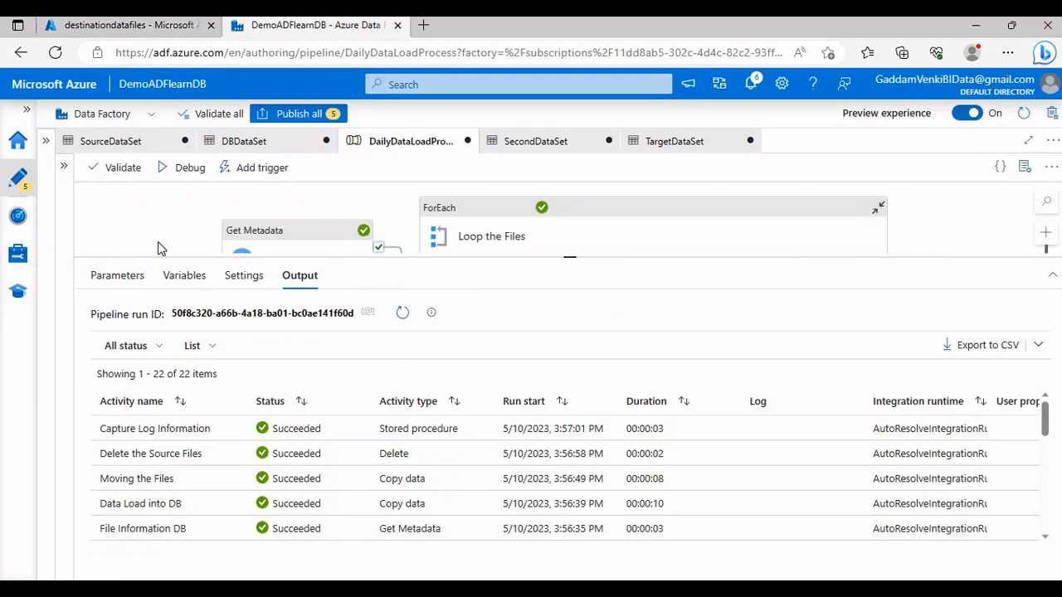
{"action": "left_click", "coordinate": [120, 168]}
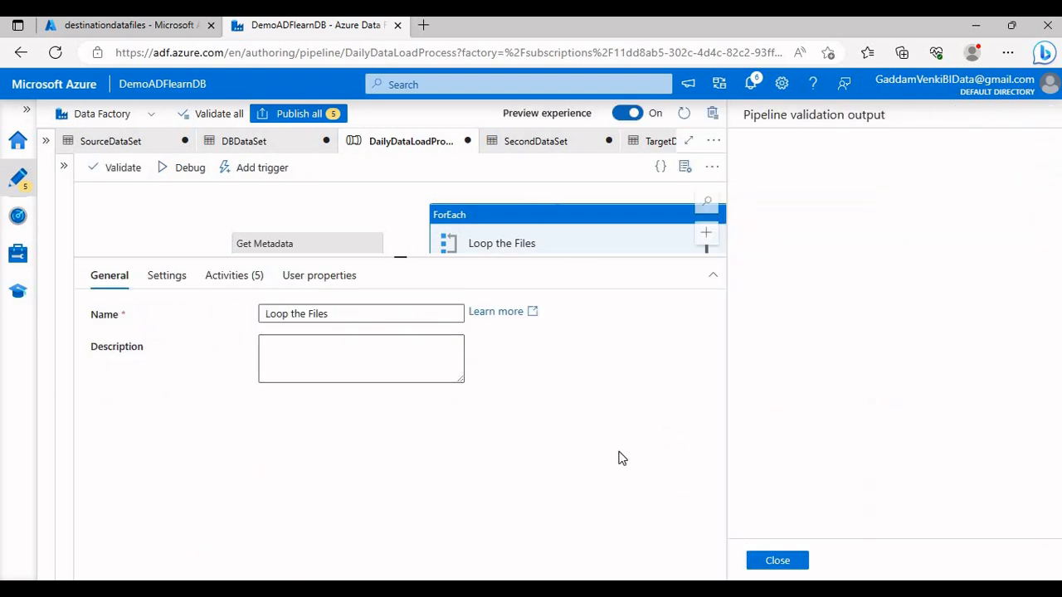
{"action": "left_click", "coordinate": [776, 561]}
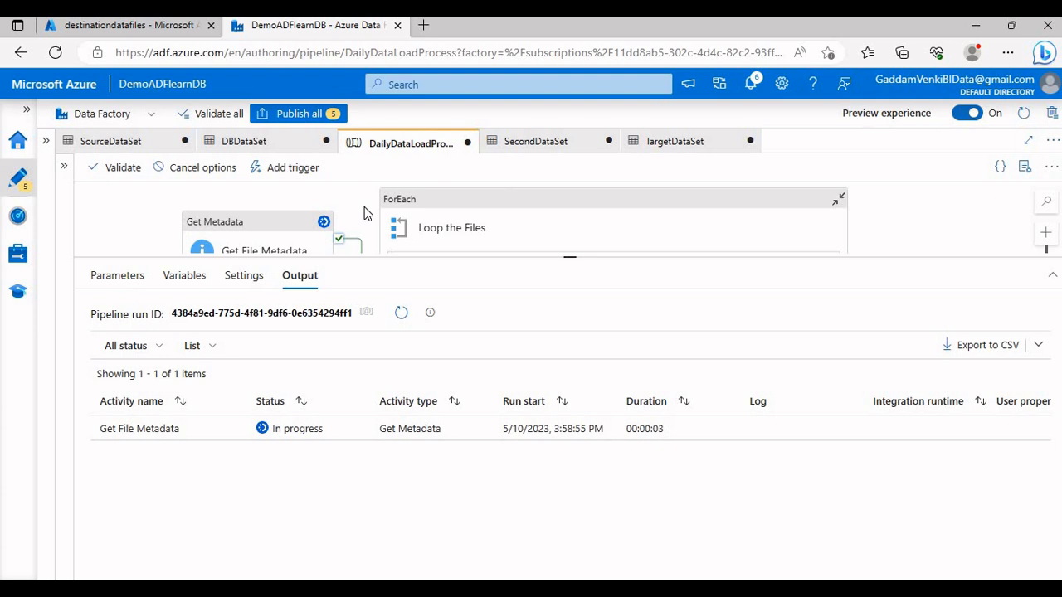
{"action": "left_click", "coordinate": [400, 316]}
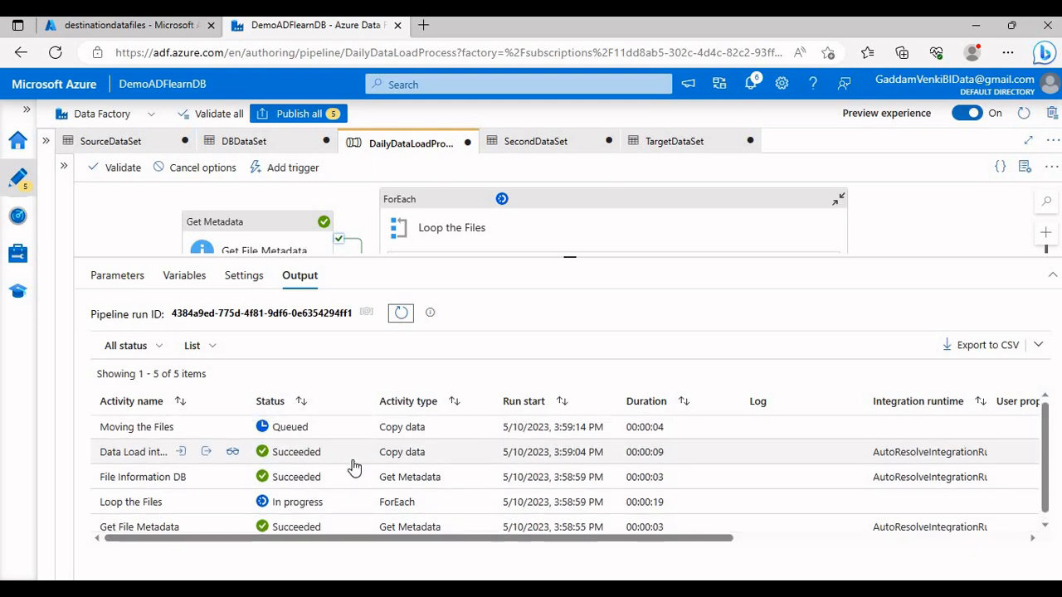
Switch to the Azure portal and check the file names in the TargetDataFiles folder, refreshing the listing.
{"action": "left_click", "coordinate": [138, 32]}
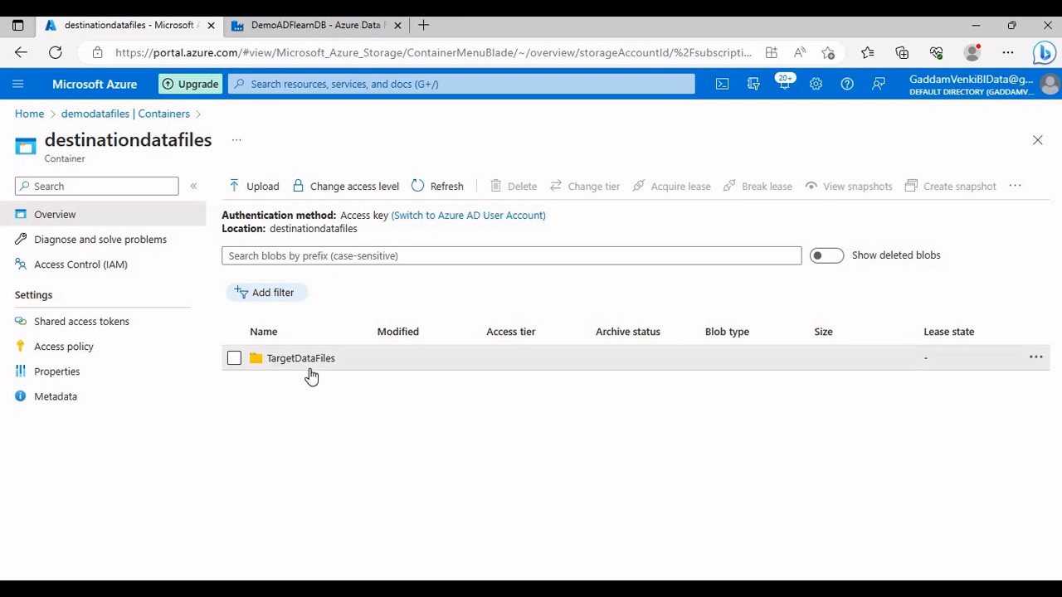
{"action": "left_click", "coordinate": [308, 361]}
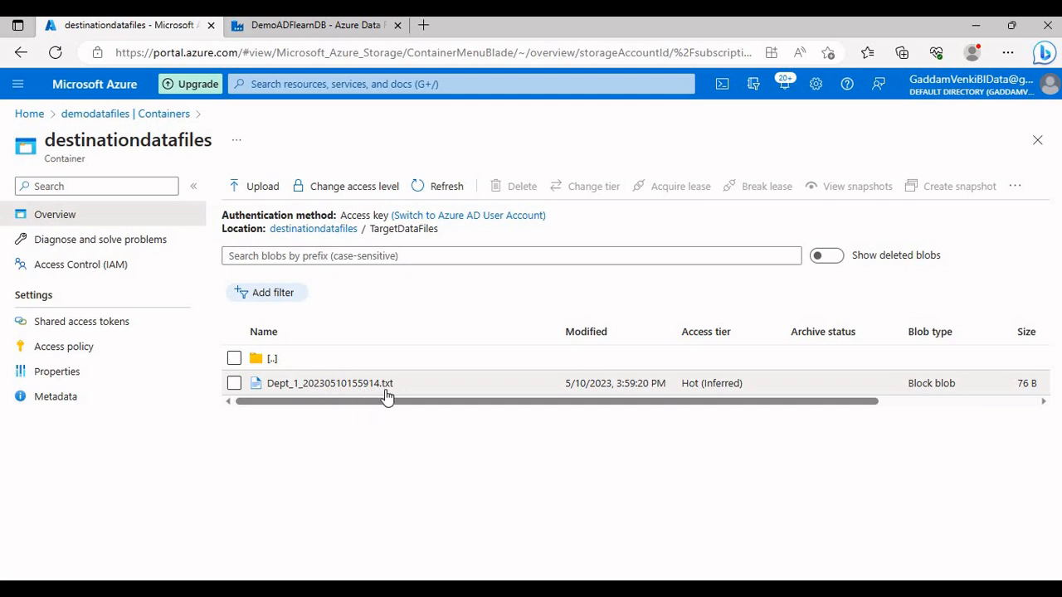
{"action": "left_click", "coordinate": [437, 191]}
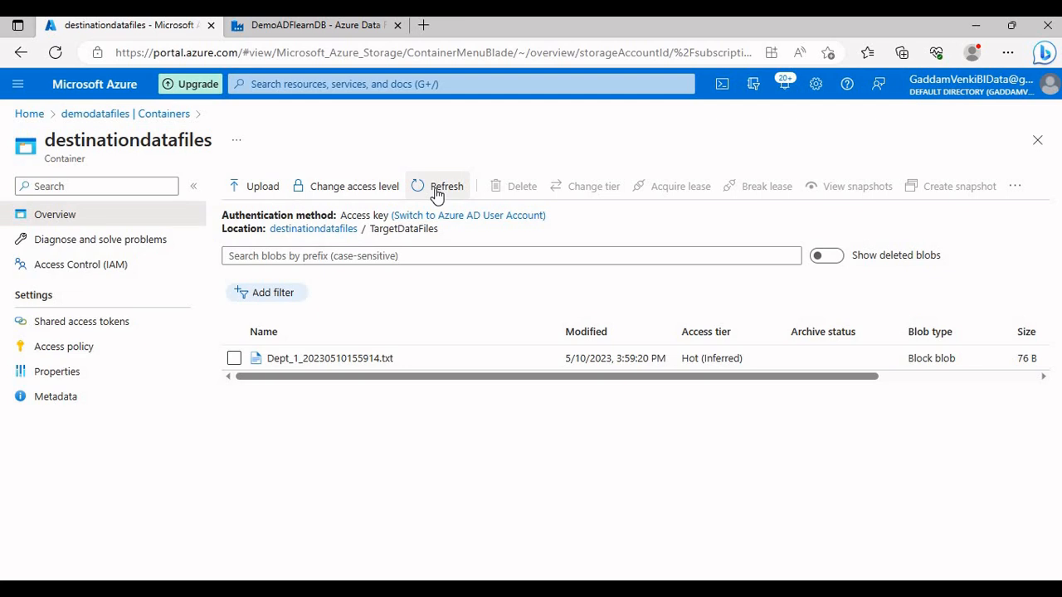
Examine in Data Factory the field list of Get File Metadata and the Items expression of the Loop the Files activity.
{"action": "left_click", "coordinate": [357, 29]}
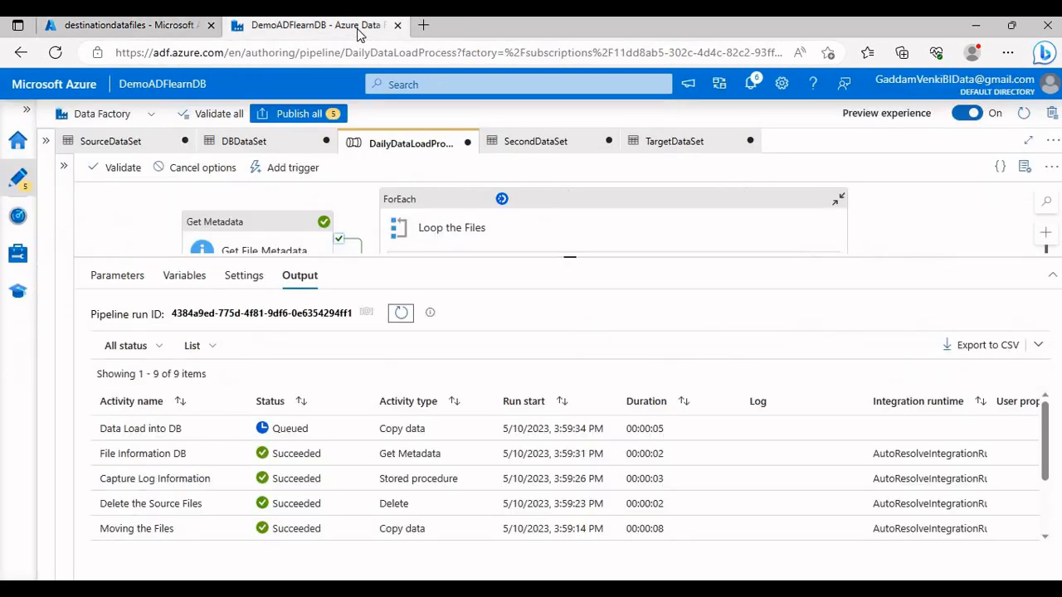
{"action": "left_click", "coordinate": [486, 235]}
{"action": "left_click", "coordinate": [232, 276]}
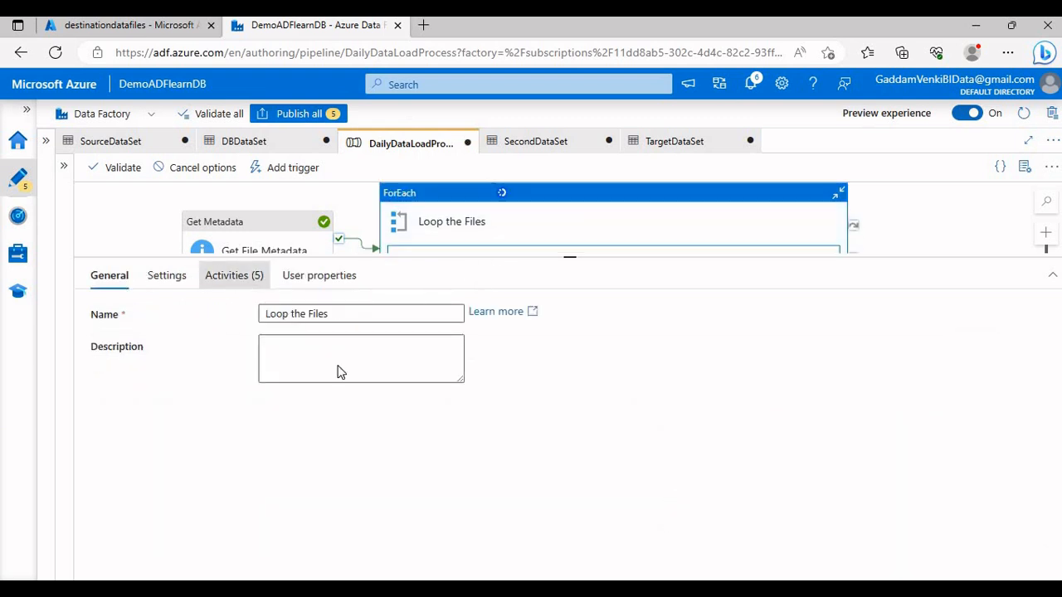
{"action": "left_click", "coordinate": [244, 232]}
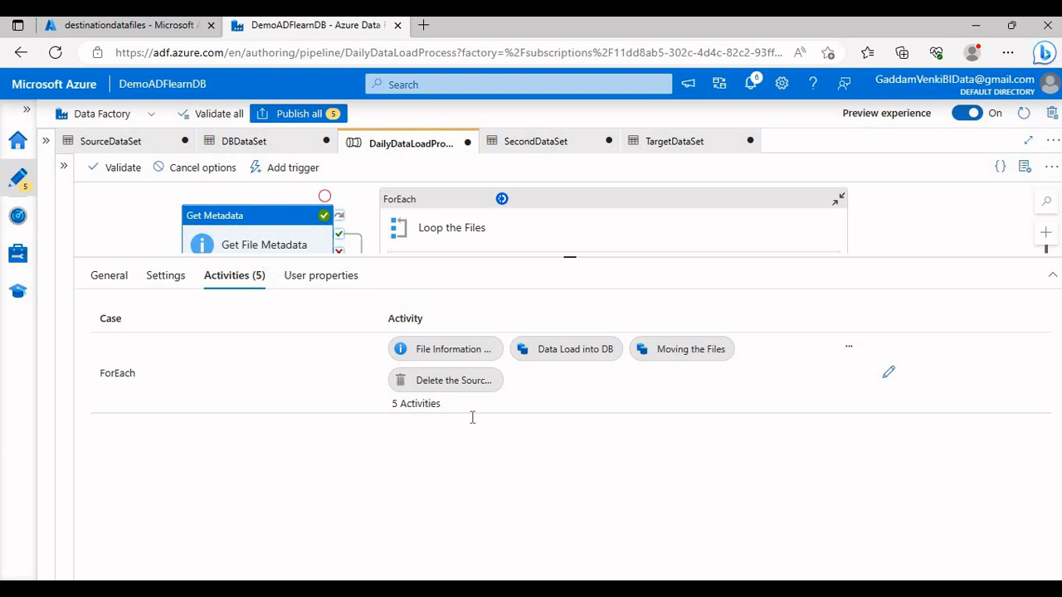
{"action": "left_click", "coordinate": [166, 276]}
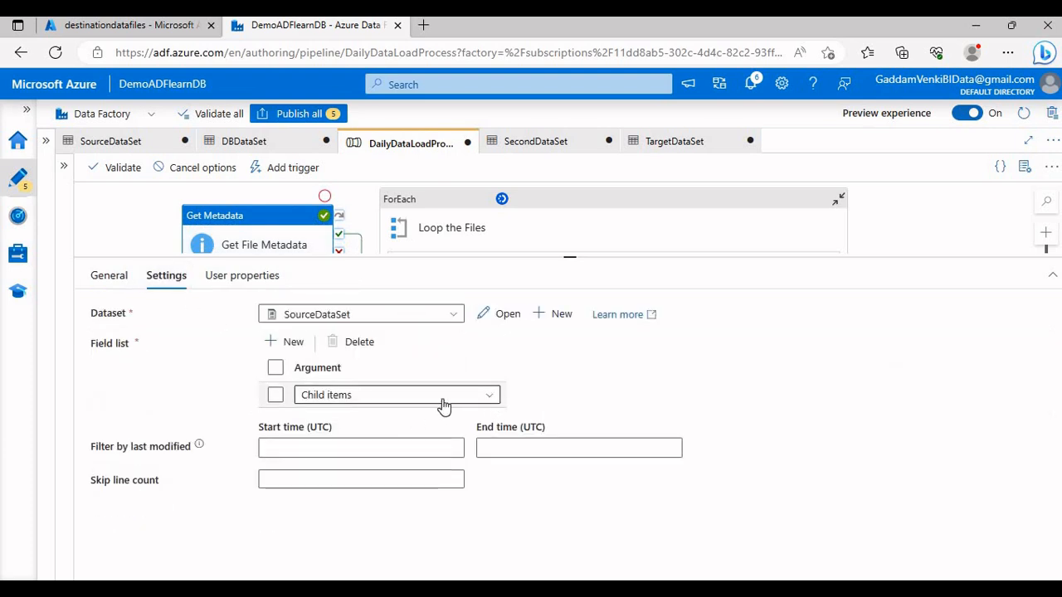
{"action": "left_click", "coordinate": [440, 219]}
{"action": "left_click", "coordinate": [179, 278]}
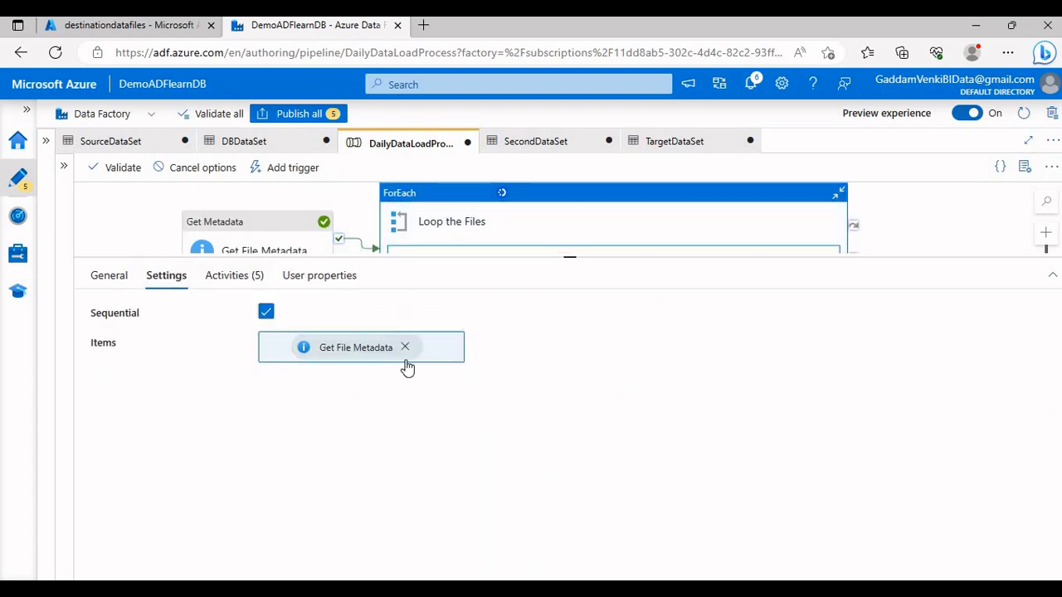
{"action": "left_click", "coordinate": [437, 352]}
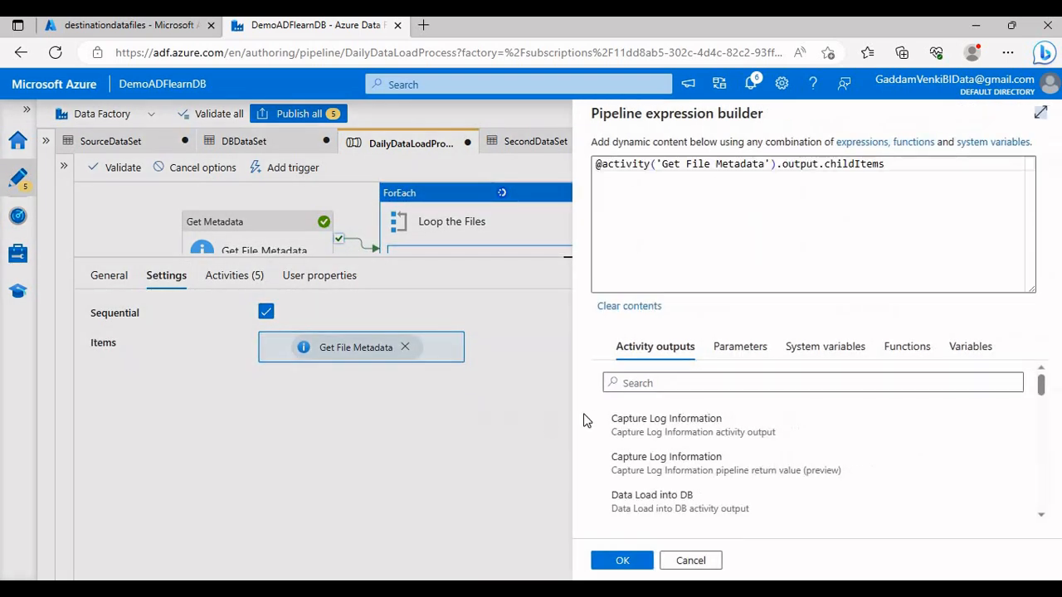
{"action": "left_click", "coordinate": [690, 561]}
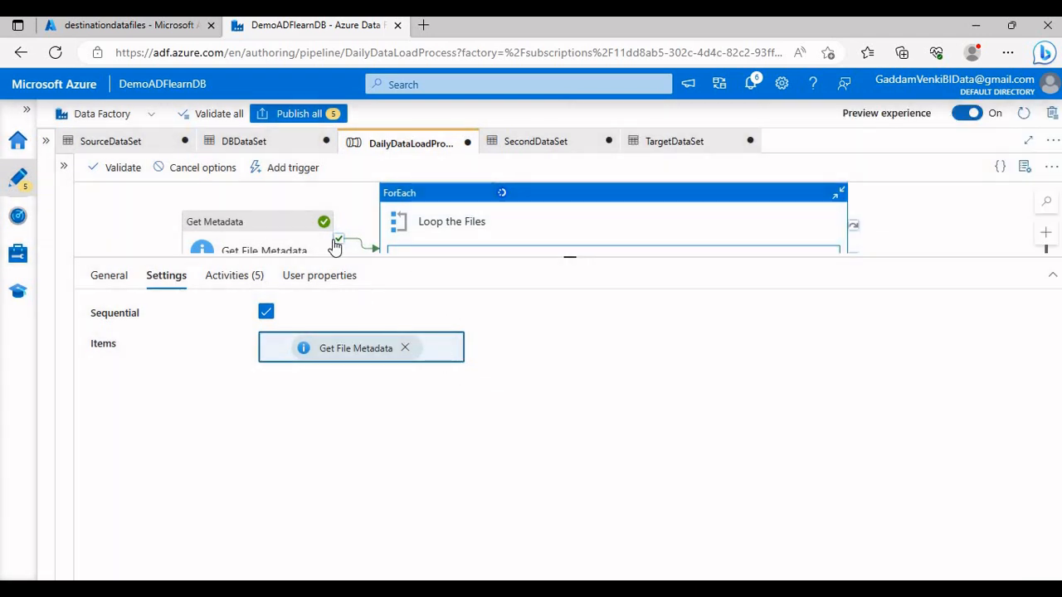
Refresh the TargetDataFiles listing in the Azure portal to check for newly copied files and their timestamps.
{"action": "left_click", "coordinate": [156, 26]}
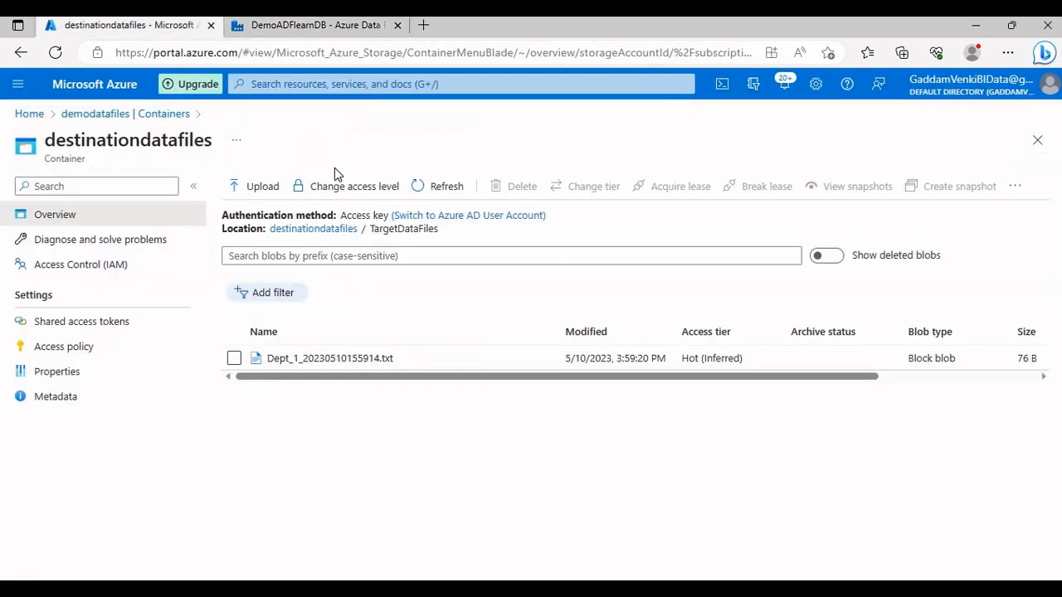
{"action": "left_click", "coordinate": [449, 186]}
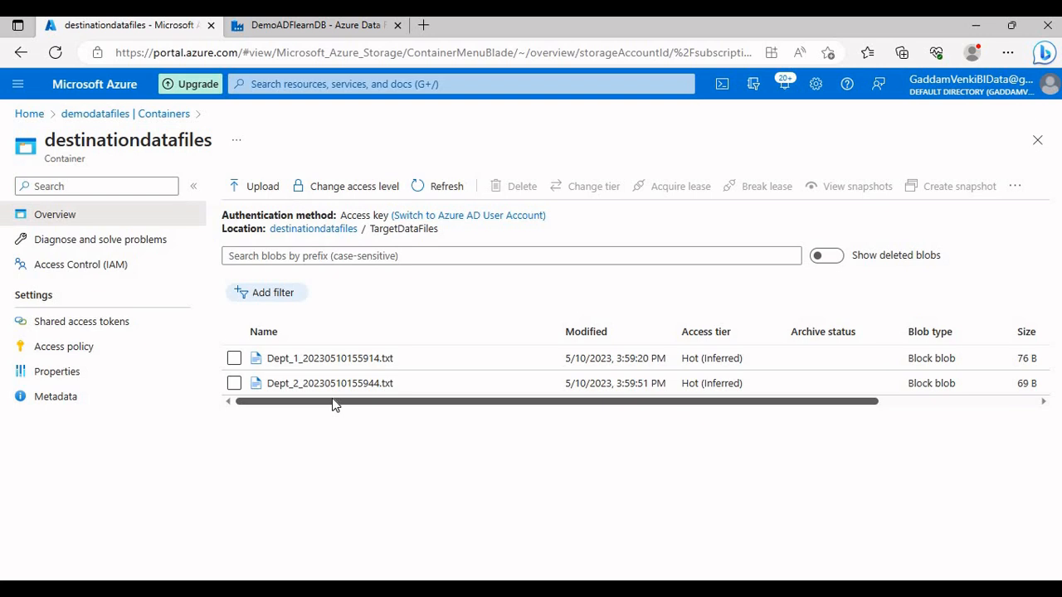
{"action": "left_click", "coordinate": [421, 188]}
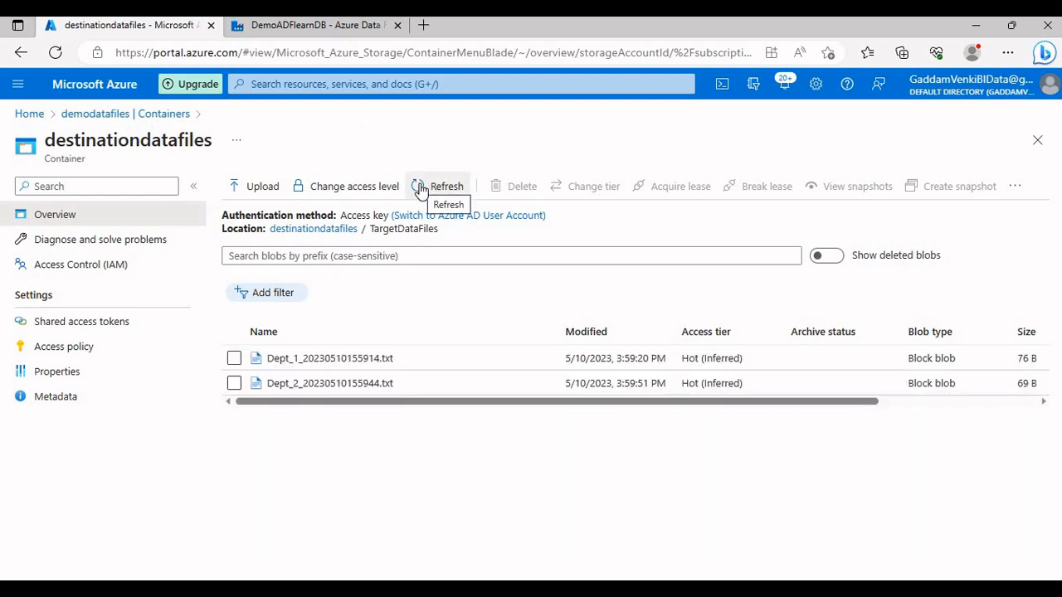
Enlarge the Data Factory pipeline canvas to view the loop's inner activities, and recheck the target folder in the portal.
{"action": "left_click", "coordinate": [349, 25]}
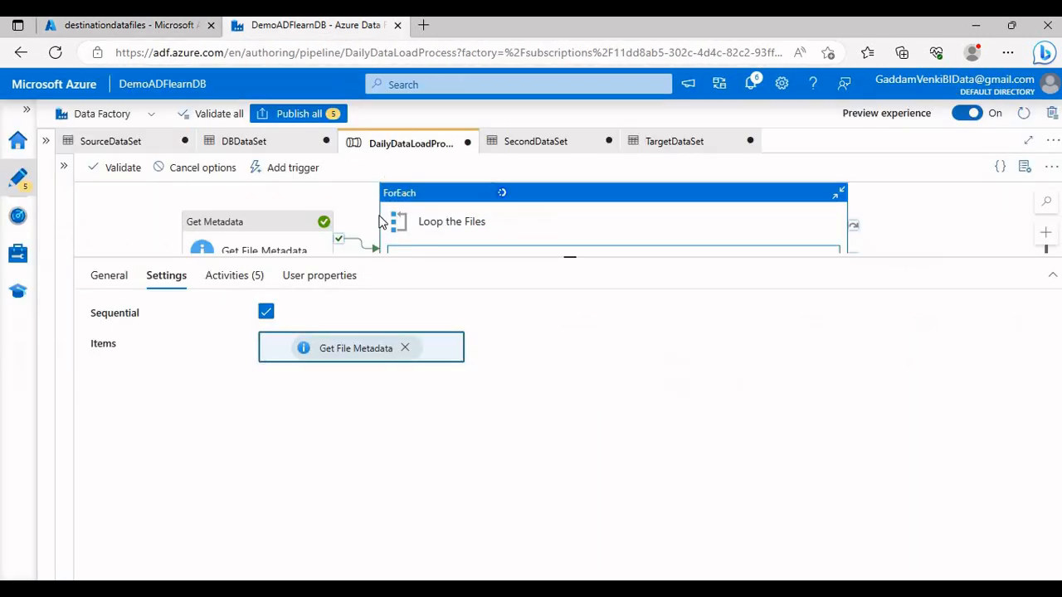
{"action": "left_click_drag", "start_coordinate": [391, 255], "coordinate": [422, 340]}
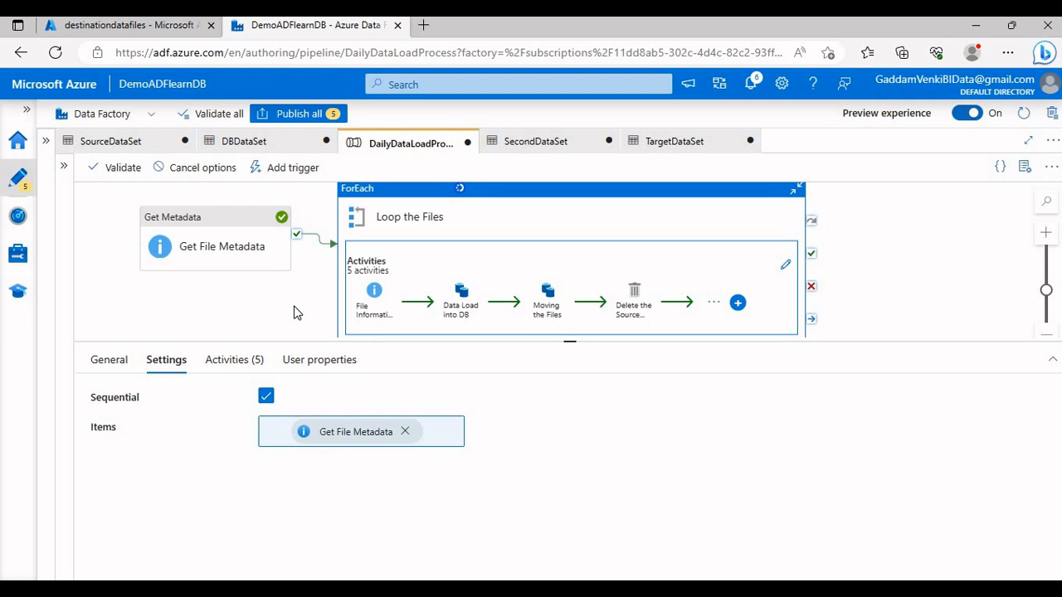
{"action": "left_click", "coordinate": [124, 25]}
{"action": "left_click", "coordinate": [411, 189]}
Review the statuses of all activities in the debug run output in Data Factory and refresh the run list.
{"action": "left_click", "coordinate": [330, 25]}
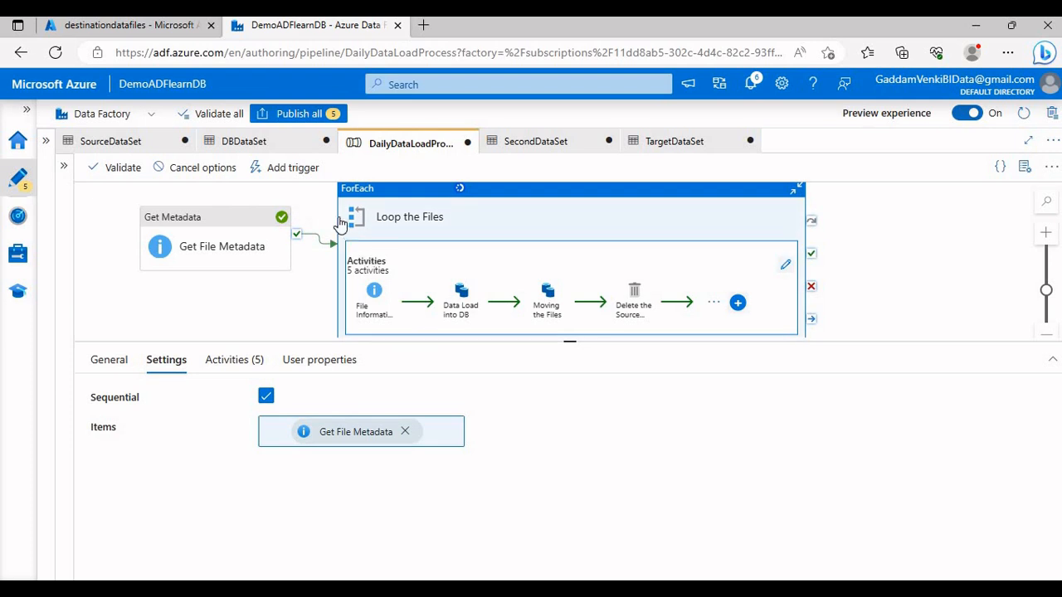
{"action": "left_click", "coordinate": [309, 309]}
{"action": "scroll", "coordinate": [372, 525], "scroll_direction": "down", "scroll_amount": 2}
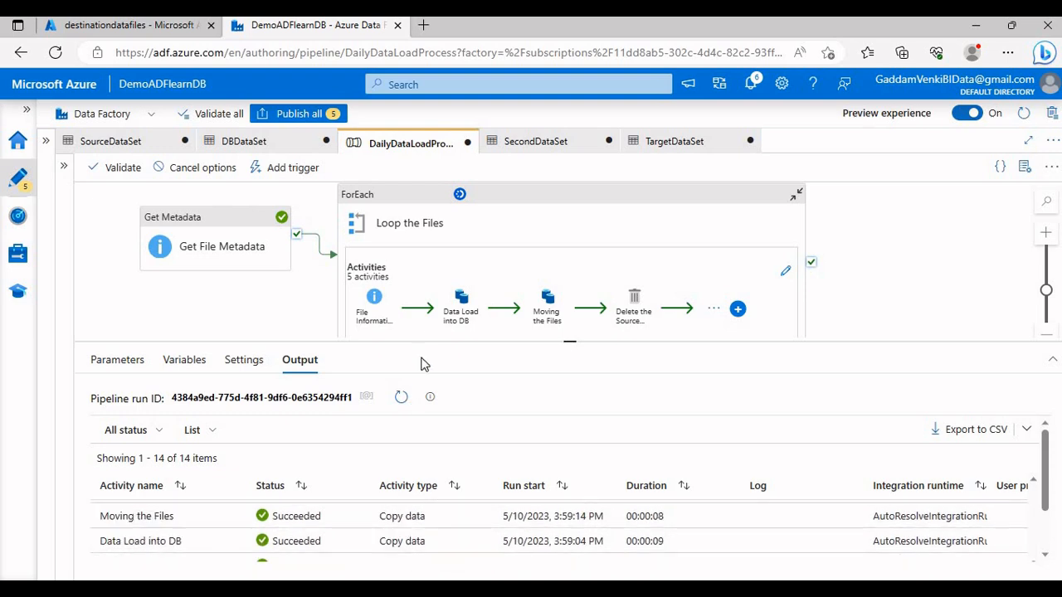
{"action": "left_click_drag", "start_coordinate": [430, 340], "coordinate": [438, 248]}
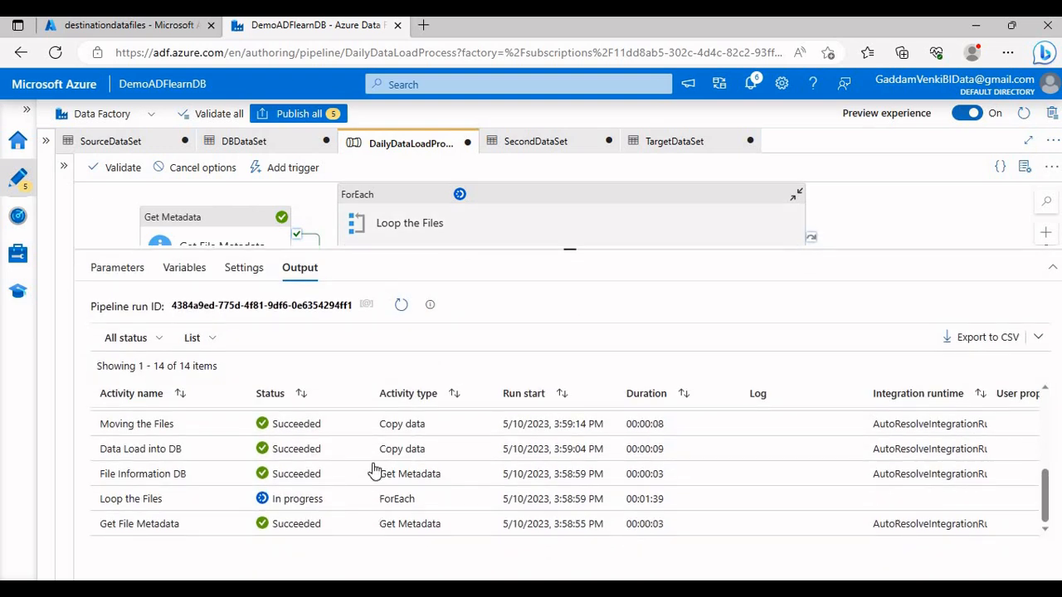
{"action": "scroll", "coordinate": [376, 467], "scroll_direction": "up", "scroll_amount": 3}
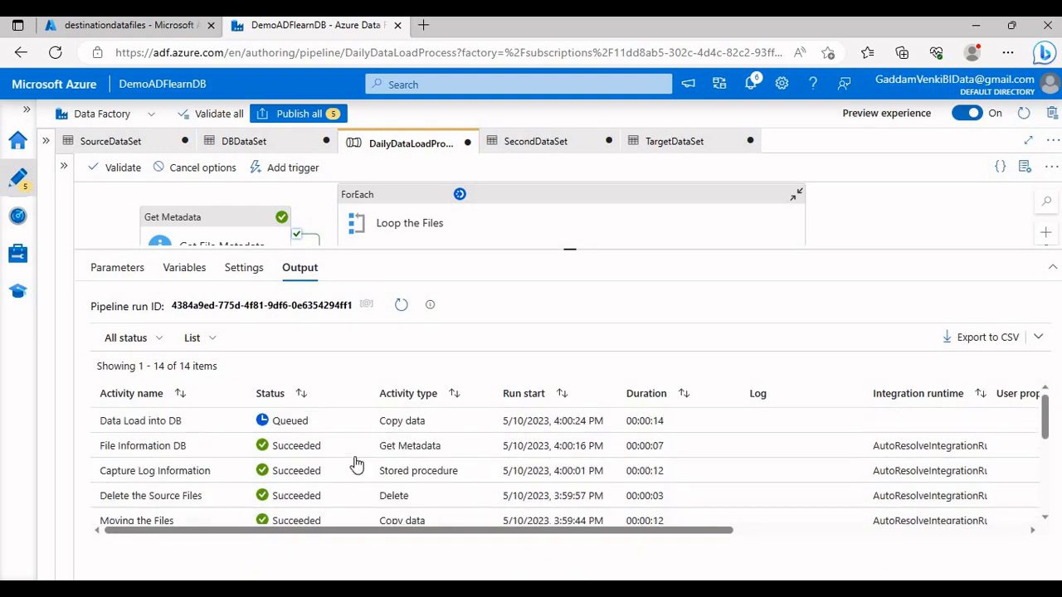
{"action": "scroll", "coordinate": [431, 467], "scroll_direction": "down", "scroll_amount": 5}
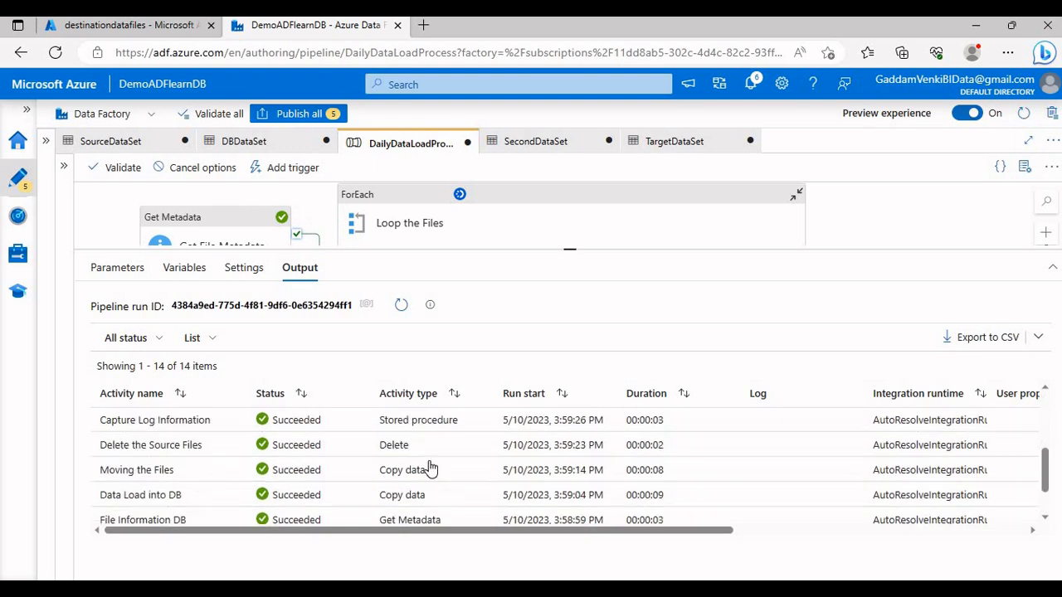
{"action": "scroll", "coordinate": [421, 449], "scroll_direction": "up", "scroll_amount": 2}
{"action": "left_click", "coordinate": [401, 306]}
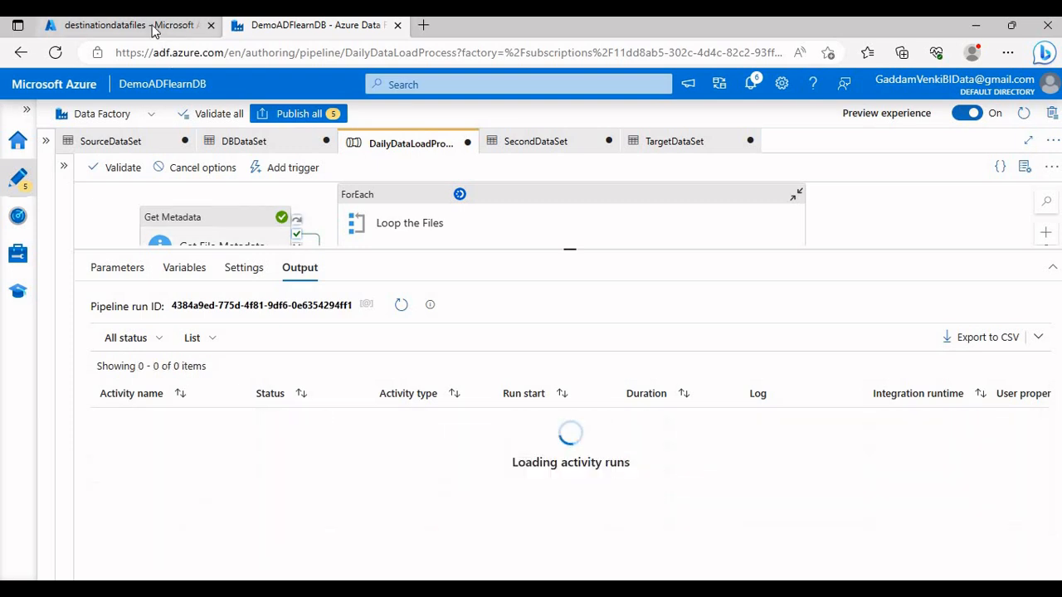
Refresh the portal's target folder listing once more and compare it with the activity progress of the Data Factory run.
{"action": "left_click", "coordinate": [155, 28]}
{"action": "left_click", "coordinate": [437, 189]}
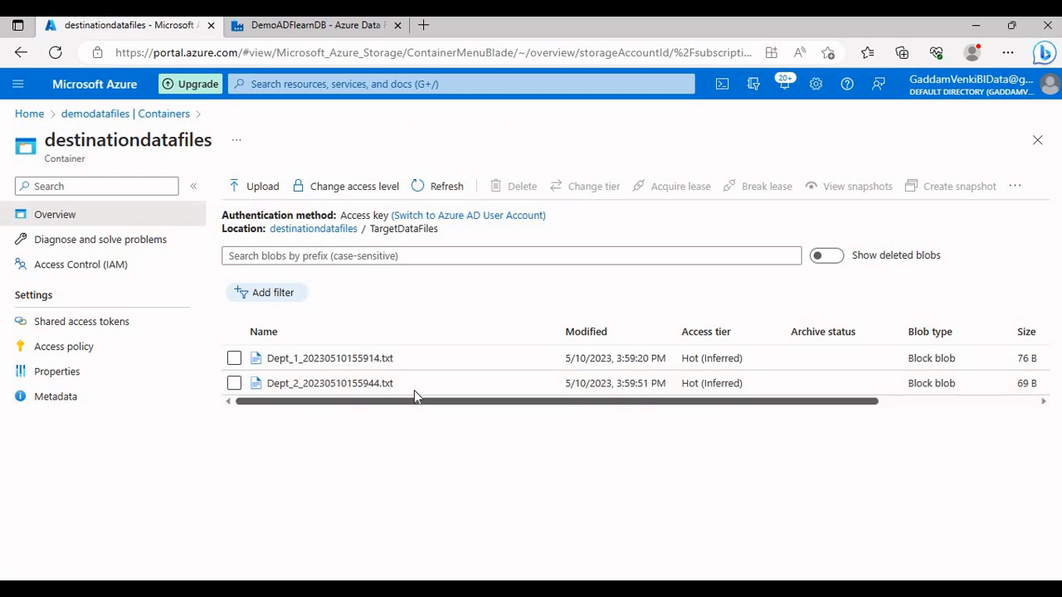
{"action": "left_click", "coordinate": [324, 27]}
{"action": "scroll", "coordinate": [383, 411], "scroll_direction": "down", "scroll_amount": 5}
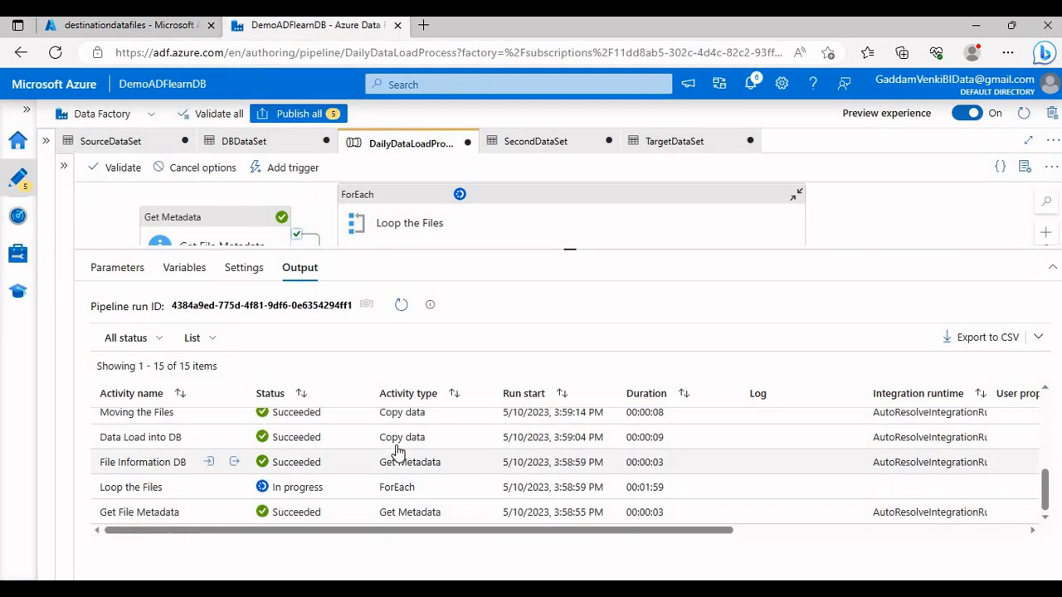
{"action": "scroll", "coordinate": [398, 452], "scroll_direction": "up", "scroll_amount": 5}
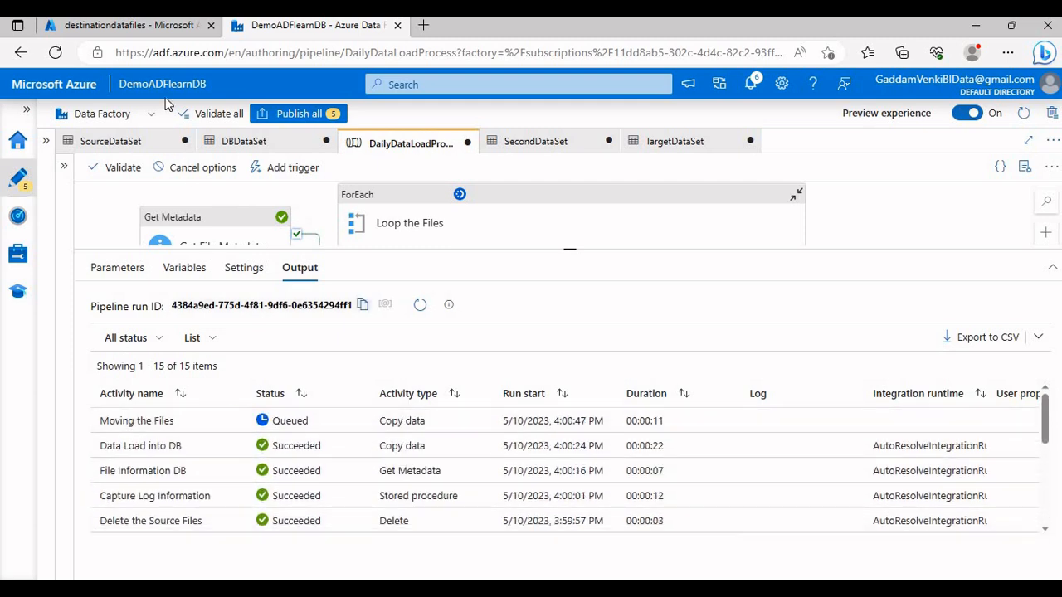
Return to the Azure portal and check the TargetDataFiles folder for the timestamped copy of Dtpt_3.
{"action": "left_click", "coordinate": [129, 25]}
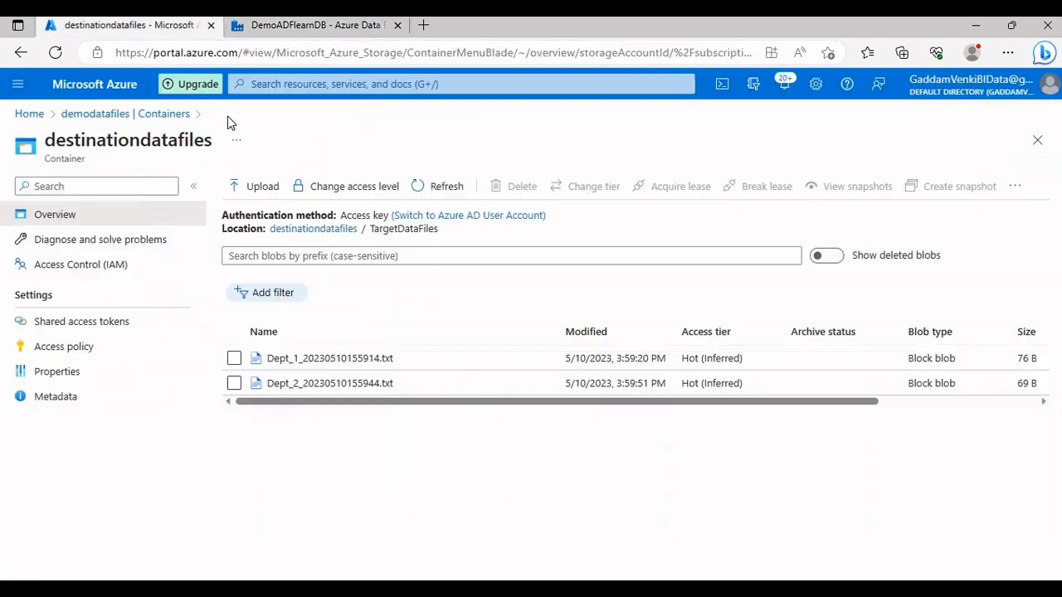
{"action": "left_click", "coordinate": [452, 187]}
{"action": "left_click", "coordinate": [453, 189]}
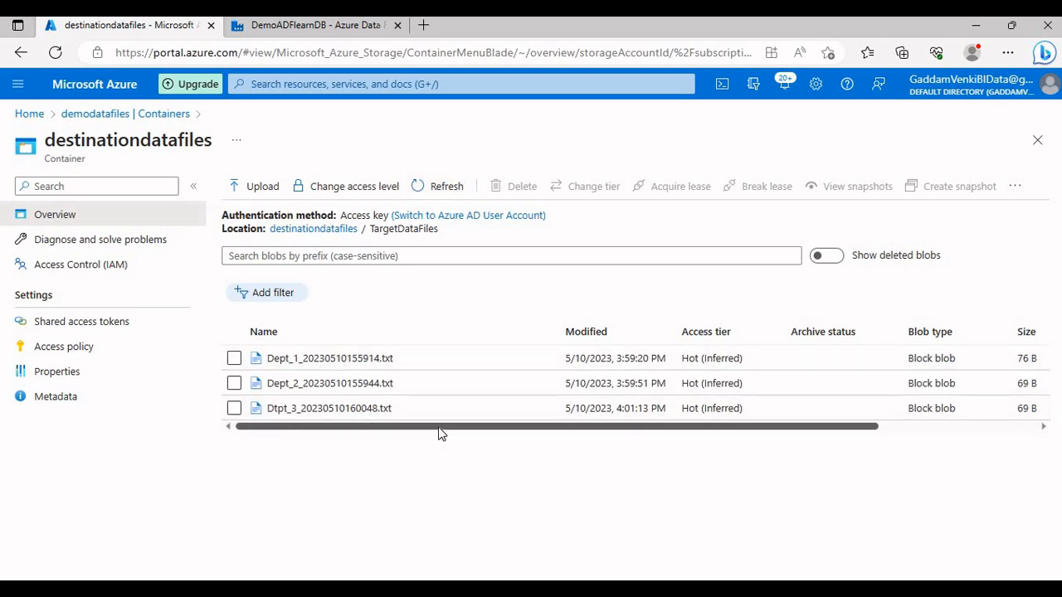
Go back to Data Factory and check the progress of the remaining activities in the debug run.
{"action": "left_click", "coordinate": [347, 30]}
{"action": "scroll", "coordinate": [481, 448], "scroll_direction": "down", "scroll_amount": 5}
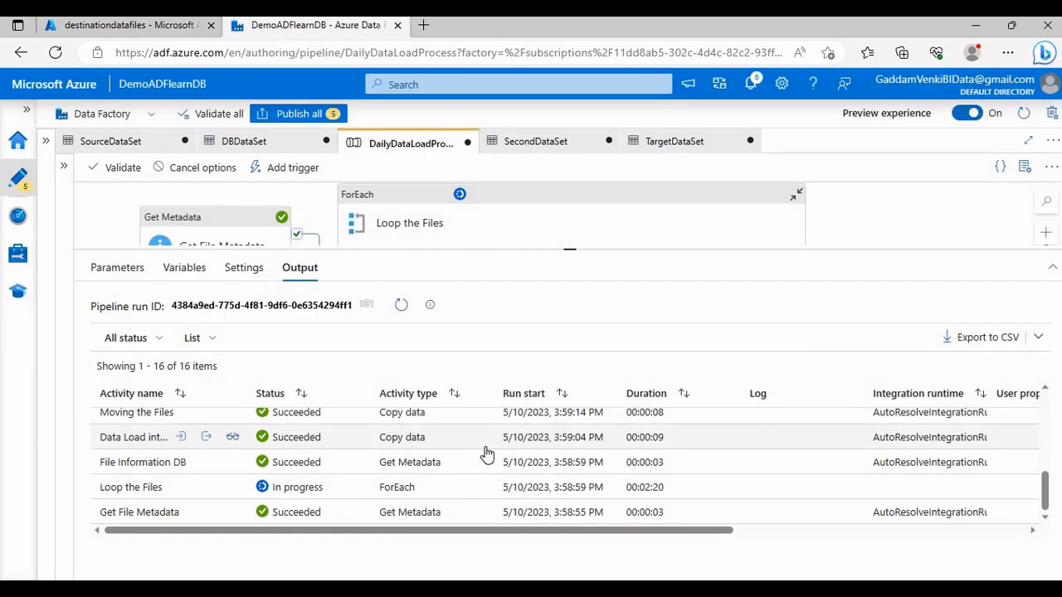
{"action": "scroll", "coordinate": [486, 454], "scroll_direction": "up", "scroll_amount": 5}
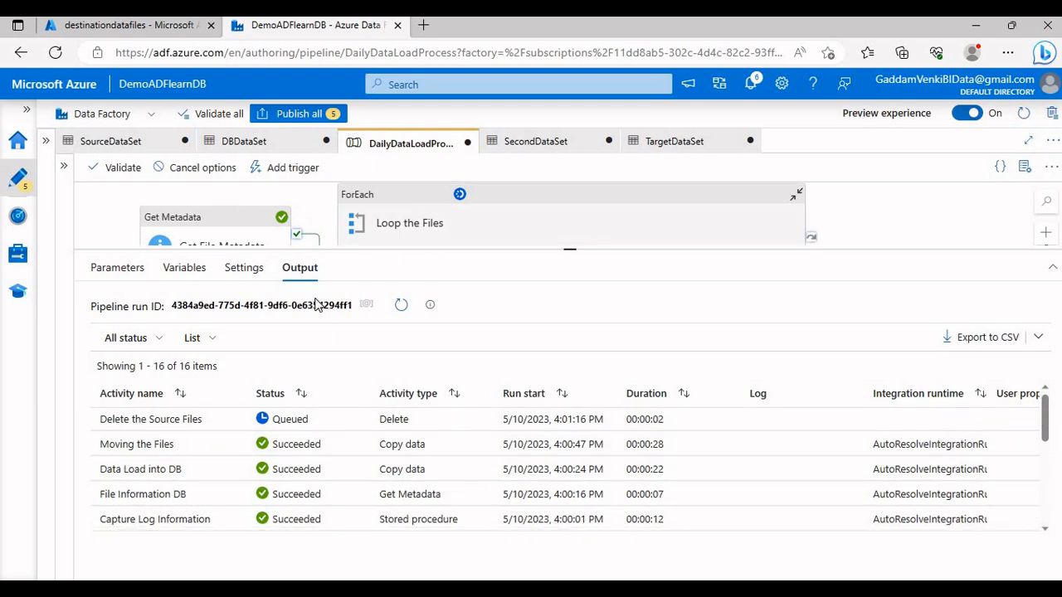
Inside the Loop the Files loop, open the sink FileName expression of the Moving the Files activity in the enlarged expression builder.
{"action": "left_click", "coordinate": [389, 219]}
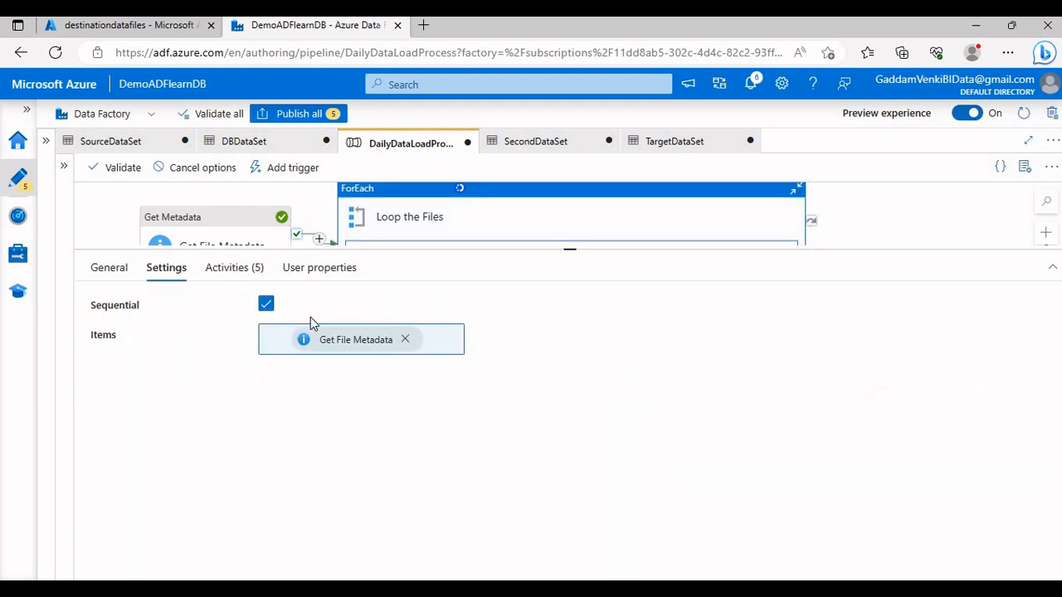
{"action": "left_click", "coordinate": [234, 267]}
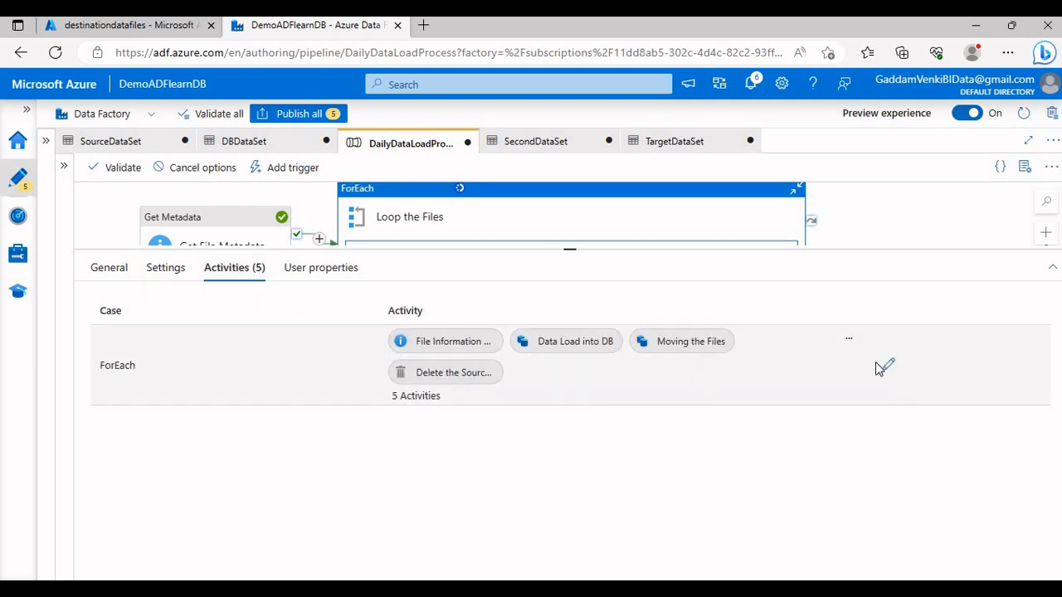
{"action": "left_click", "coordinate": [884, 366]}
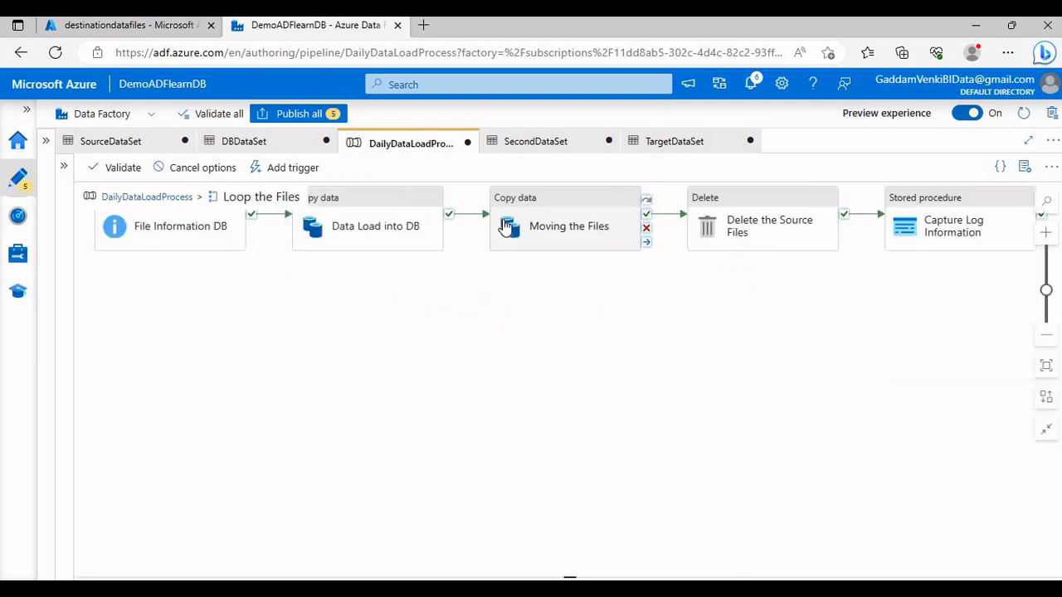
{"action": "left_click", "coordinate": [535, 213]}
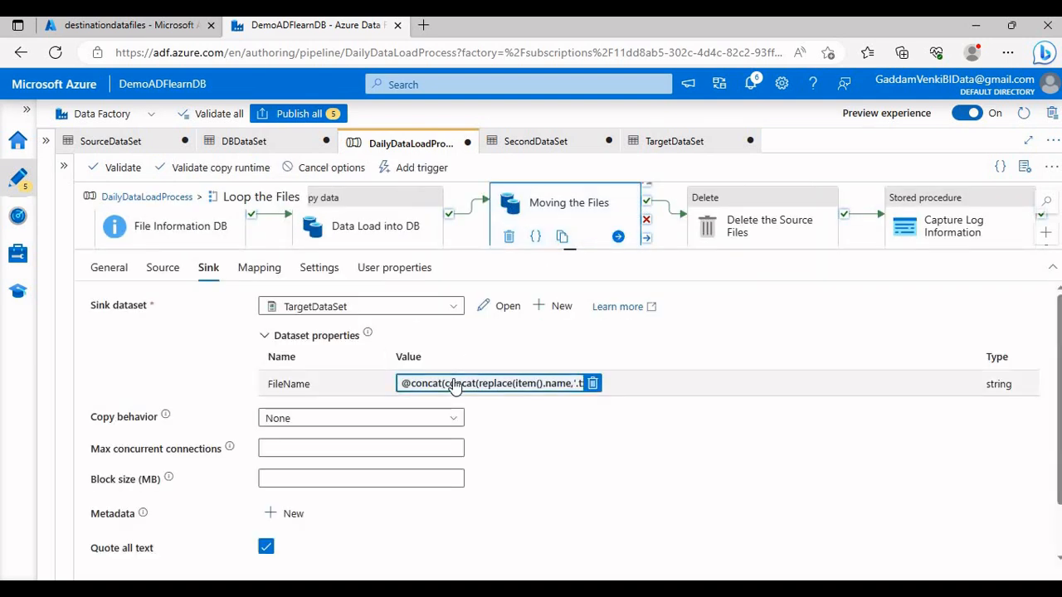
{"action": "left_click", "coordinate": [455, 388]}
{"action": "left_click", "coordinate": [1038, 112]}
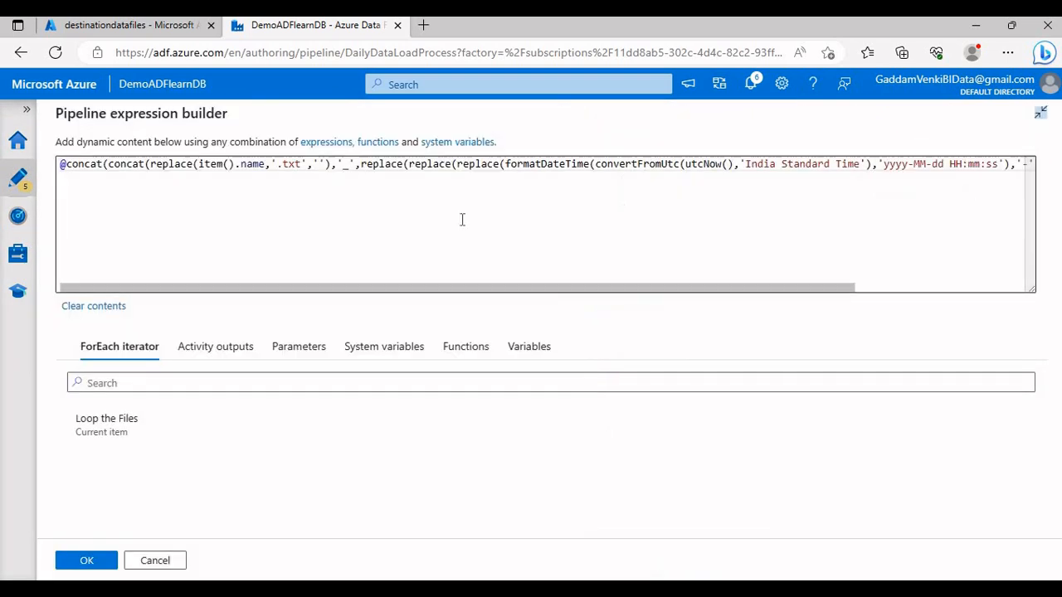
Read the FileName expression through to its closing '.txt' argument, and leave the expression builder without making changes.
{"action": "left_click_drag", "start_coordinate": [245, 287], "coordinate": [314, 293]}
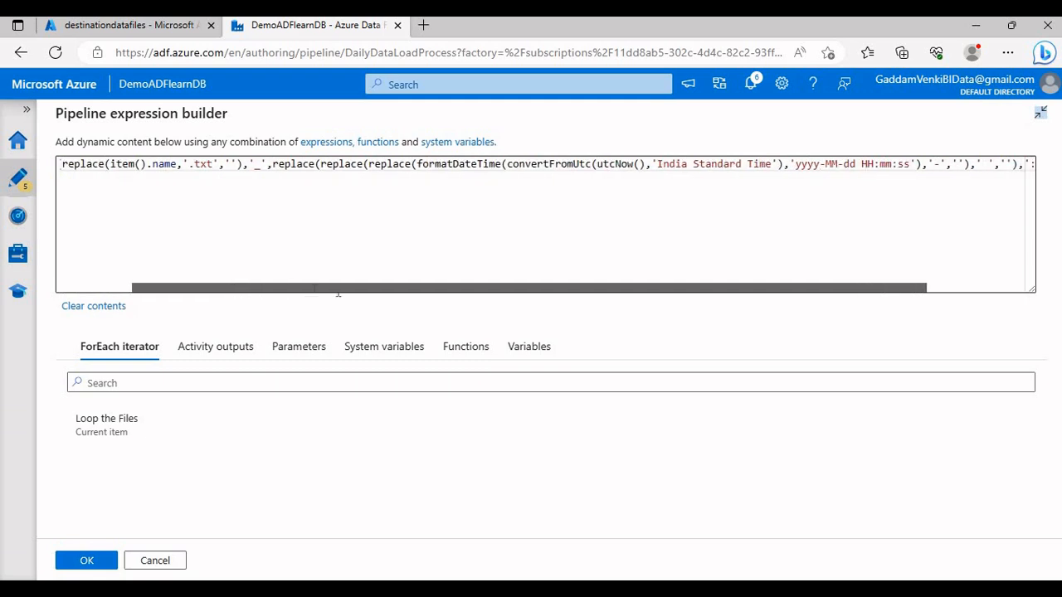
{"action": "left_click_drag", "start_coordinate": [337, 292], "coordinate": [483, 273]}
{"action": "left_click_drag", "start_coordinate": [316, 278], "coordinate": [410, 256]}
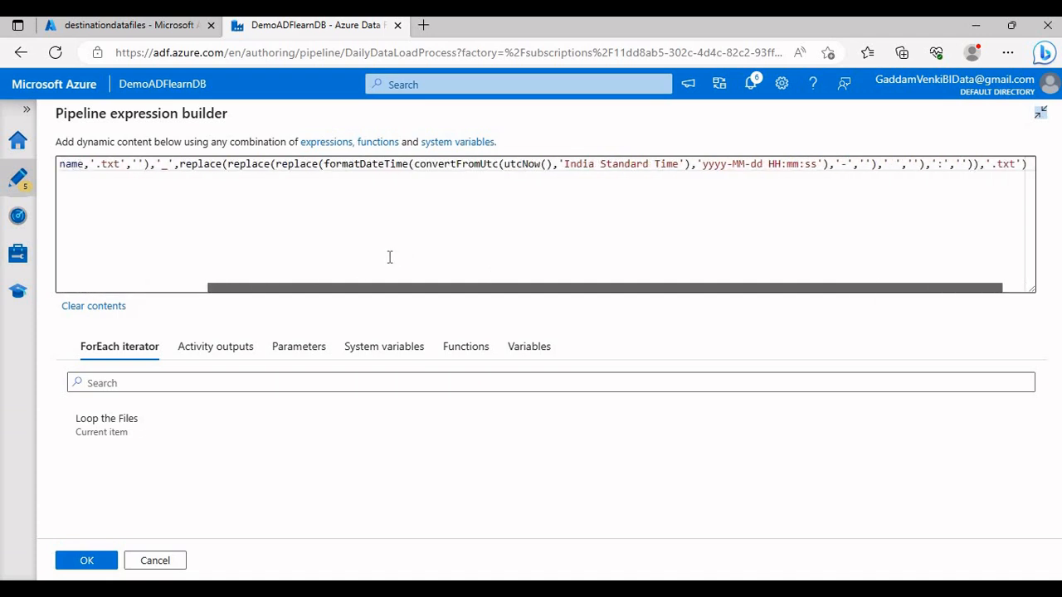
{"action": "scroll", "coordinate": [389, 257], "scroll_direction": "left", "scroll_amount": 5}
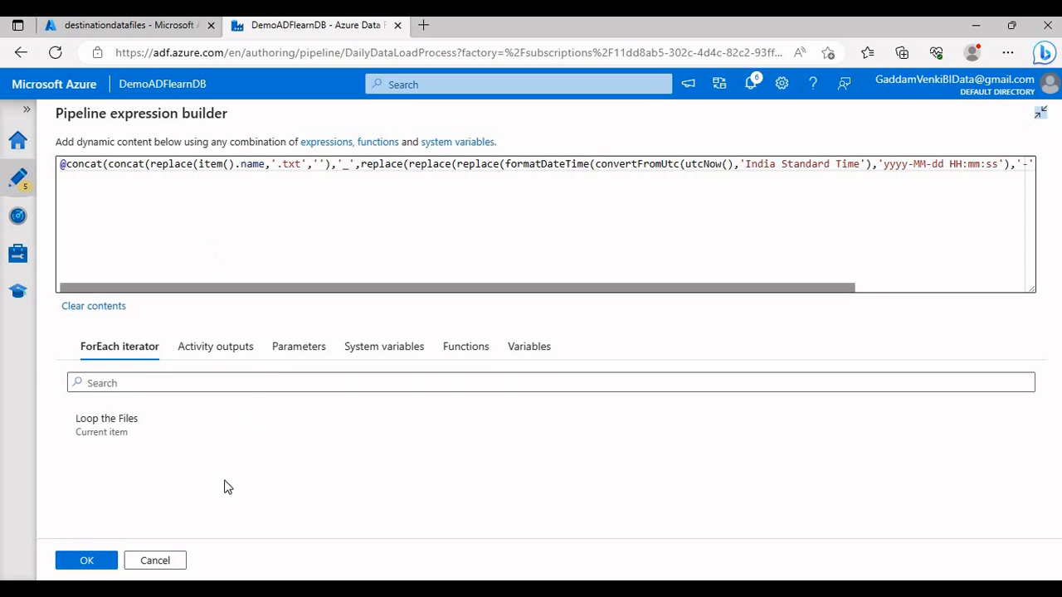
{"action": "left_click", "coordinate": [154, 560]}
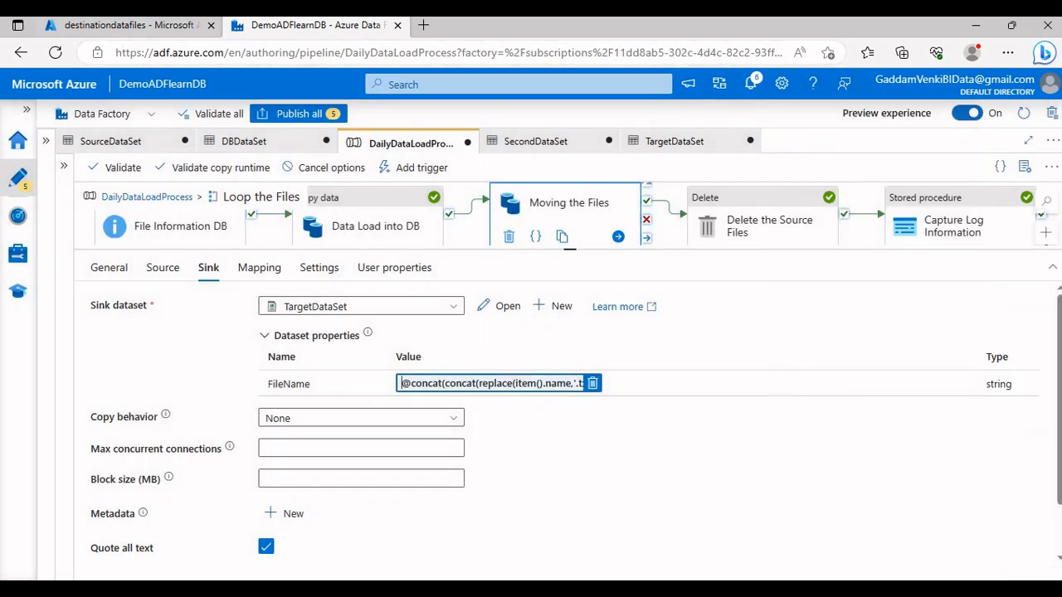
Switch to the Azure portal and refresh the TargetDataFiles folder listing of the destinationdatafiles container.
{"action": "left_click", "coordinate": [129, 25]}
{"action": "left_click", "coordinate": [423, 186]}
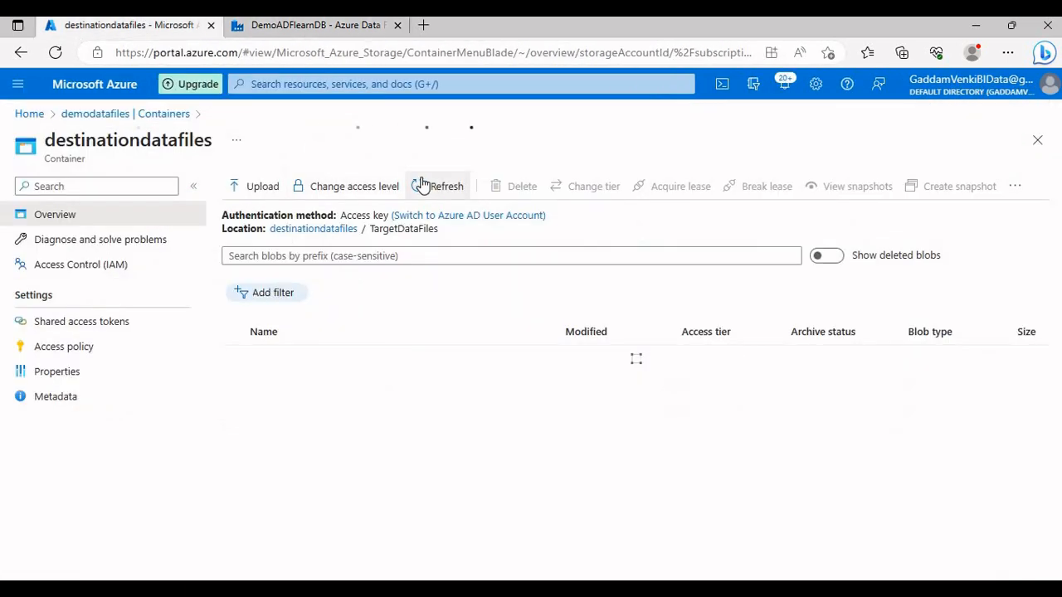
{"action": "left_click", "coordinate": [421, 186]}
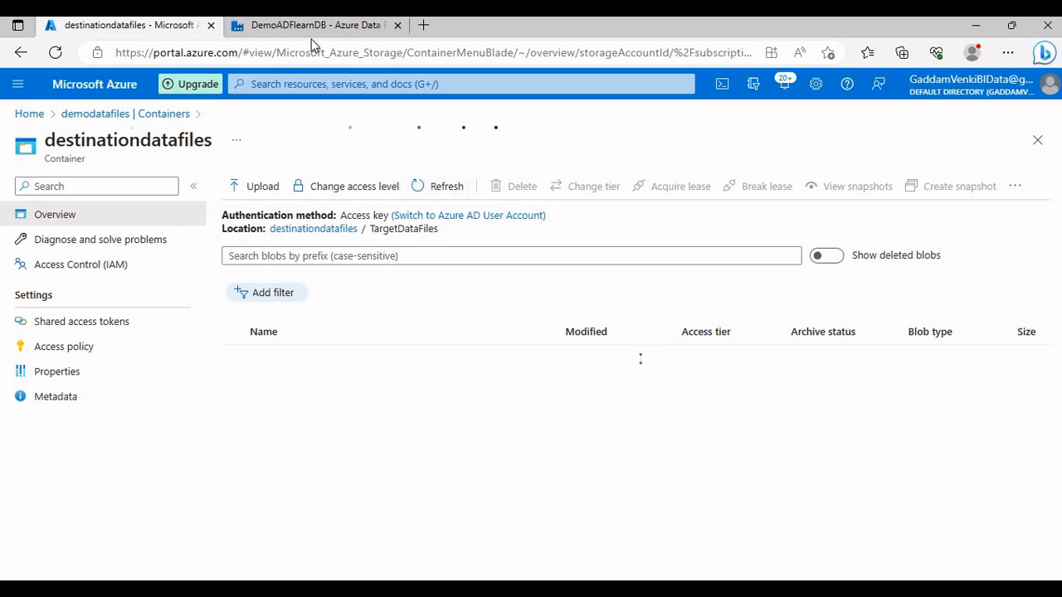
Return to the DailyDataLoadProcess pipeline level in Data Factory and review the statuses in the complete debug run activity list.
{"action": "left_click", "coordinate": [311, 30]}
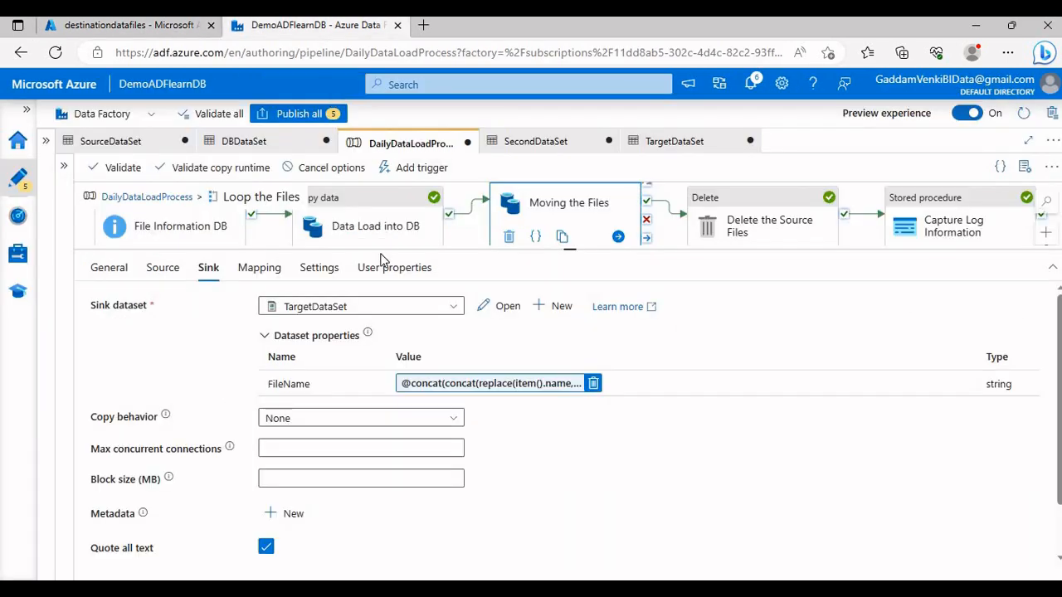
{"action": "left_click", "coordinate": [139, 196]}
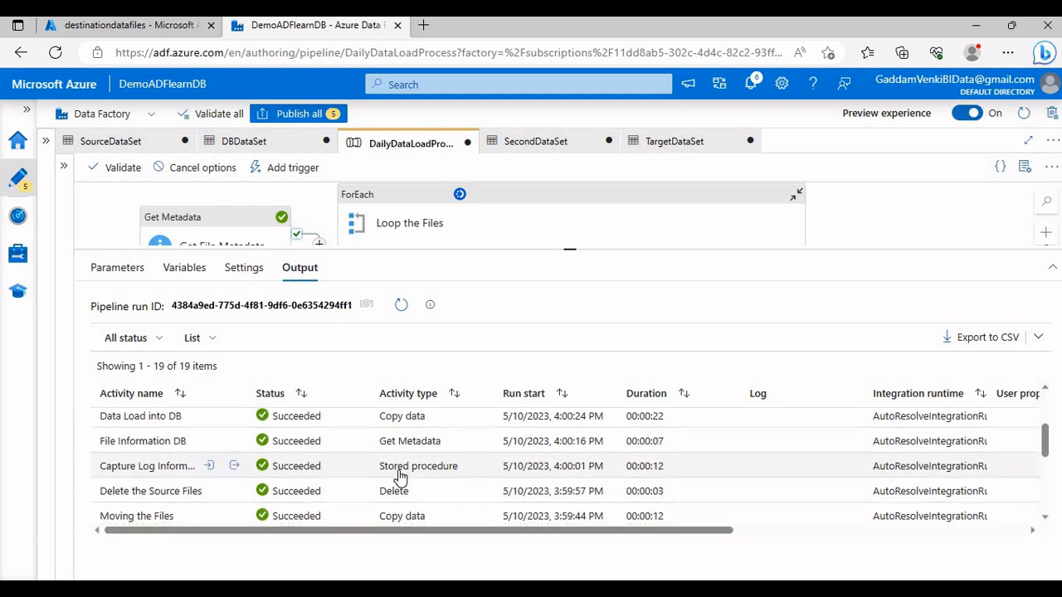
{"action": "scroll", "coordinate": [396, 467], "scroll_direction": "down", "scroll_amount": 5}
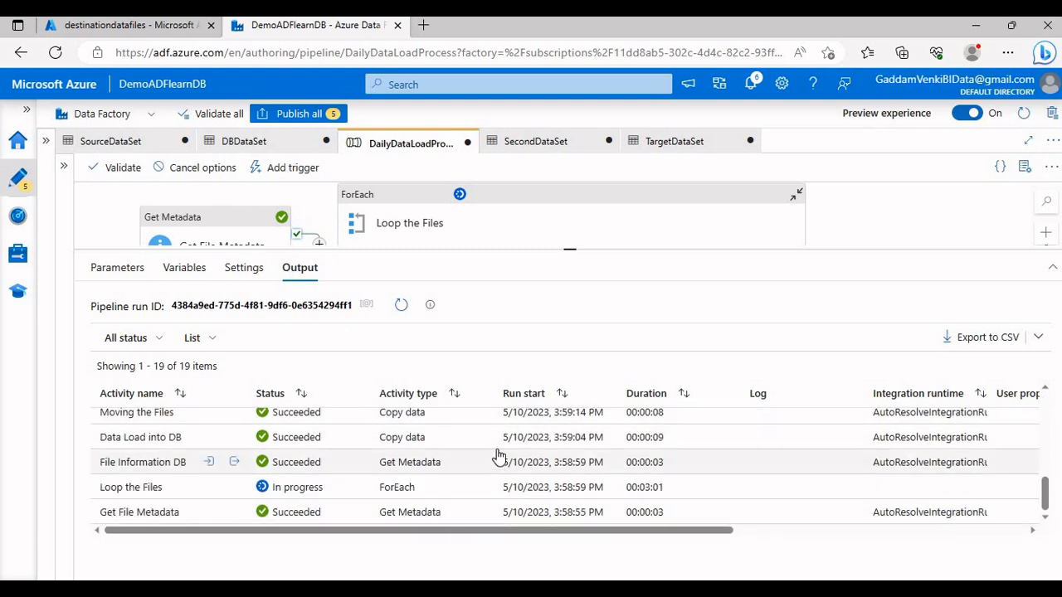
{"action": "scroll", "coordinate": [448, 458], "scroll_direction": "up", "scroll_amount": 5}
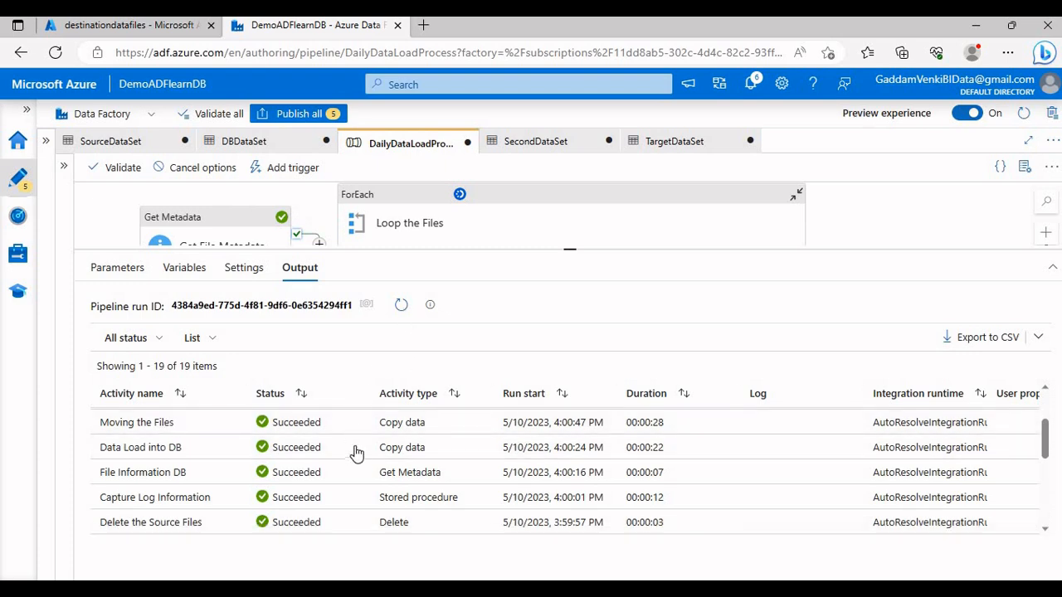
Refresh the target folder listing in the Azure portal again, and refresh the debug run's activity list in Data Factory.
{"action": "left_click", "coordinate": [129, 26]}
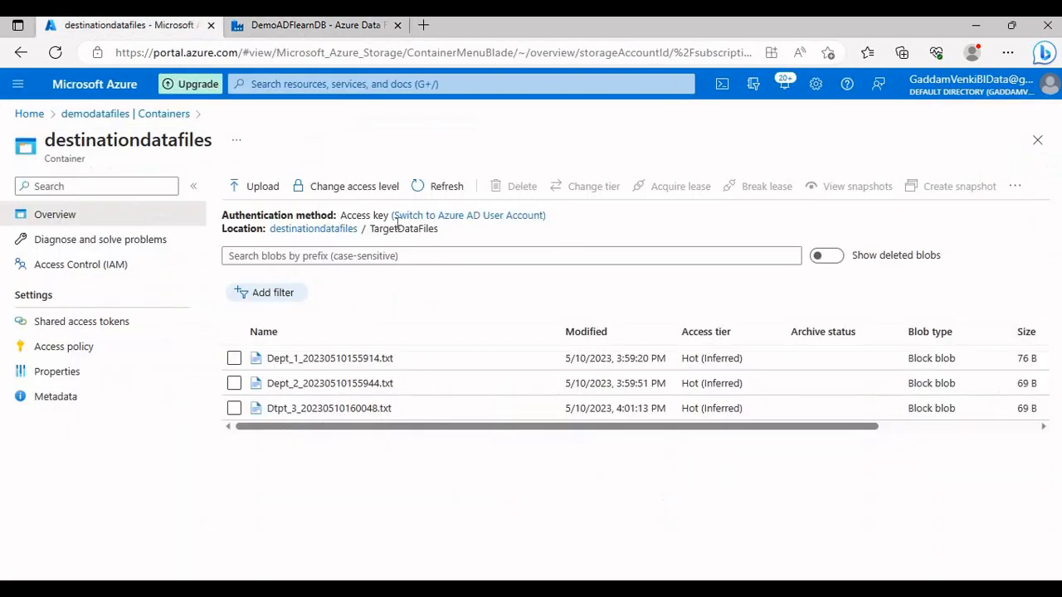
{"action": "left_click", "coordinate": [439, 186]}
{"action": "left_click", "coordinate": [332, 30]}
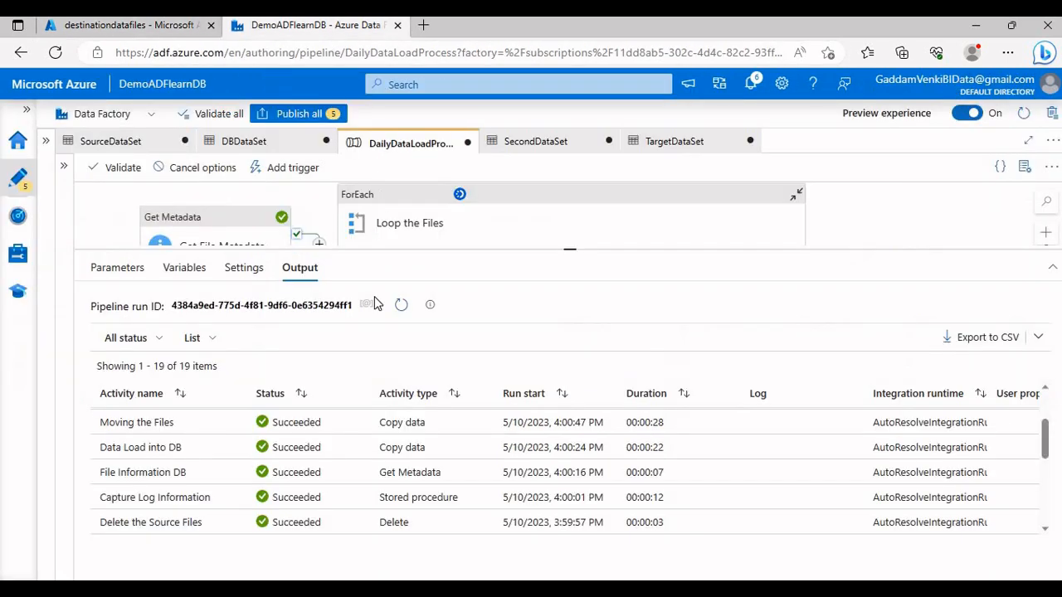
{"action": "left_click", "coordinate": [400, 304]}
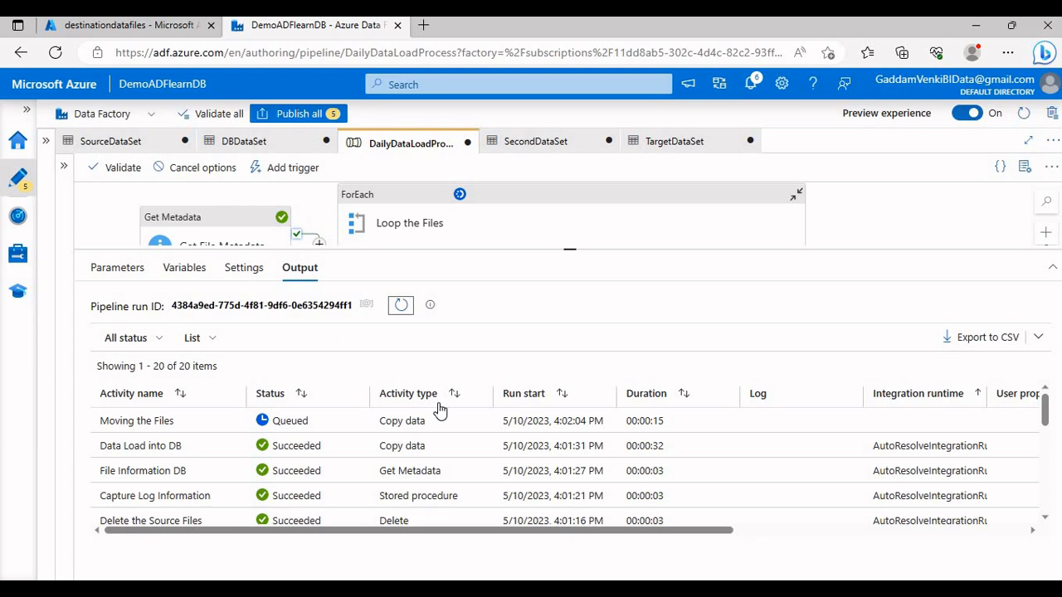
Refresh TargetDataFiles in the Azure portal to check for the Employee file, and open the sourcedatafiles container to inspect its folders.
{"action": "left_click", "coordinate": [168, 32]}
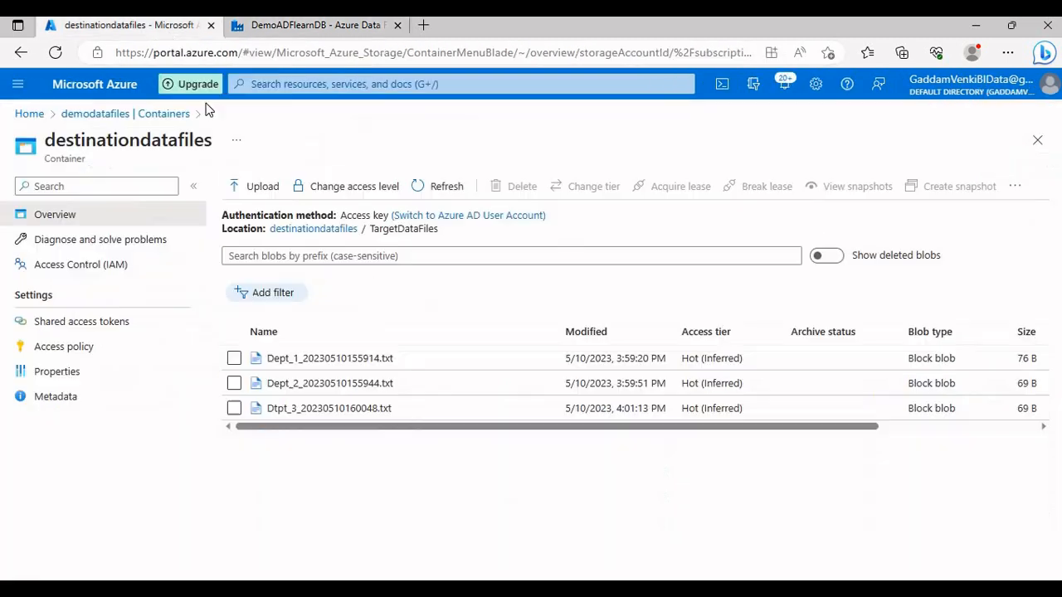
{"action": "left_click", "coordinate": [447, 187]}
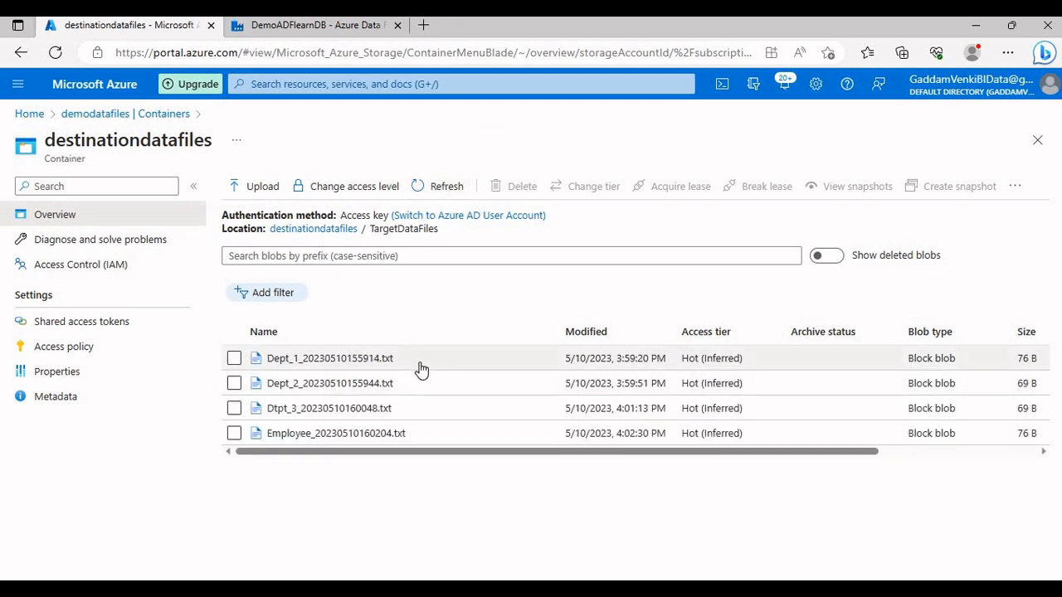
{"action": "left_click", "coordinate": [166, 118]}
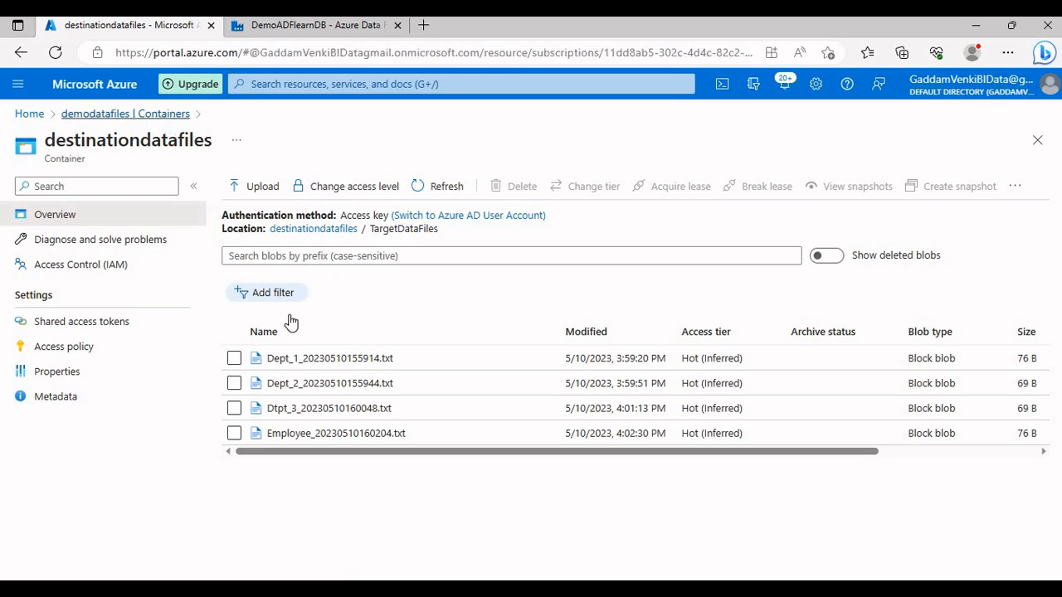
{"action": "left_click", "coordinate": [295, 336]}
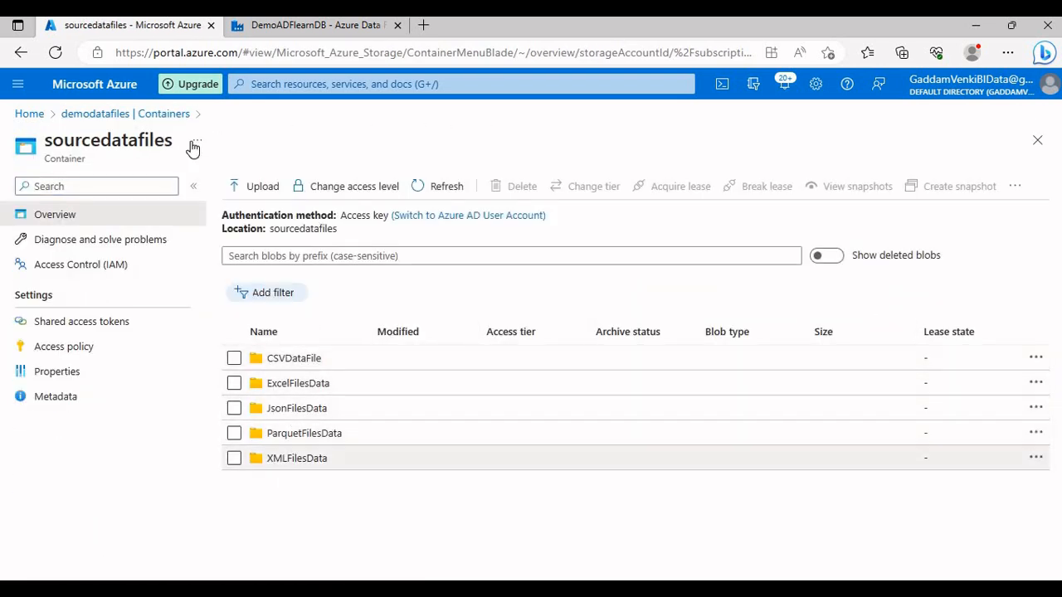
Go back to the demodatafiles containers and open TargetDataFiles in destinationdatafiles to review the names of the copied files.
{"action": "left_click", "coordinate": [158, 114]}
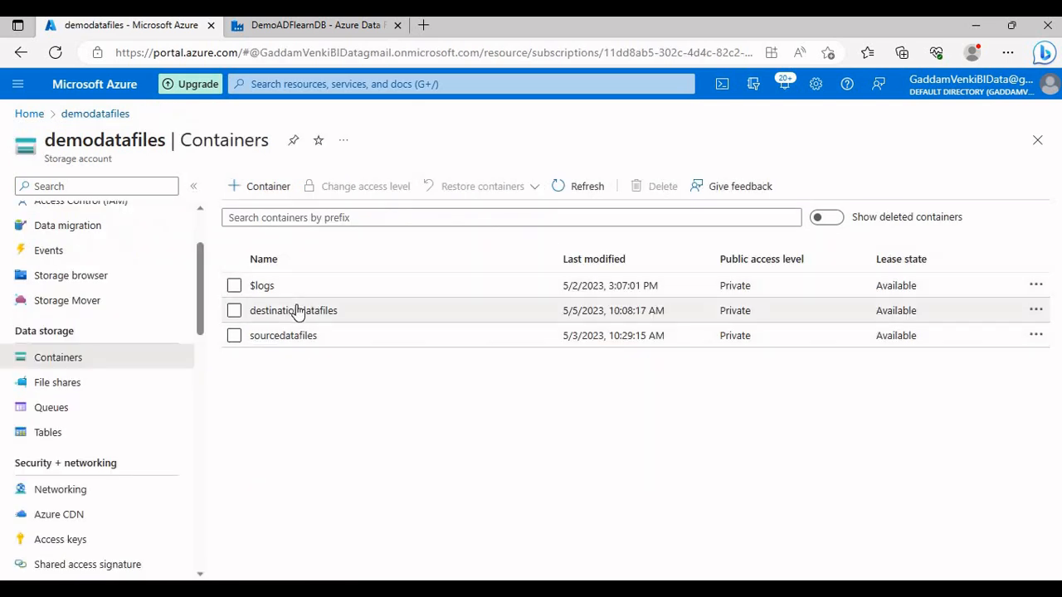
{"action": "left_click", "coordinate": [297, 312]}
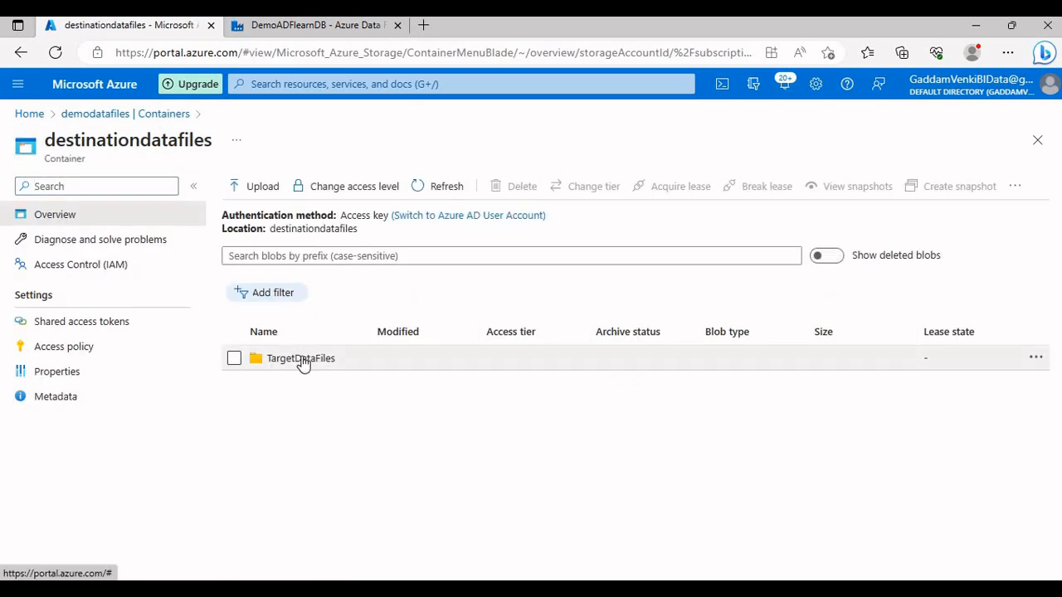
{"action": "left_click", "coordinate": [300, 358]}
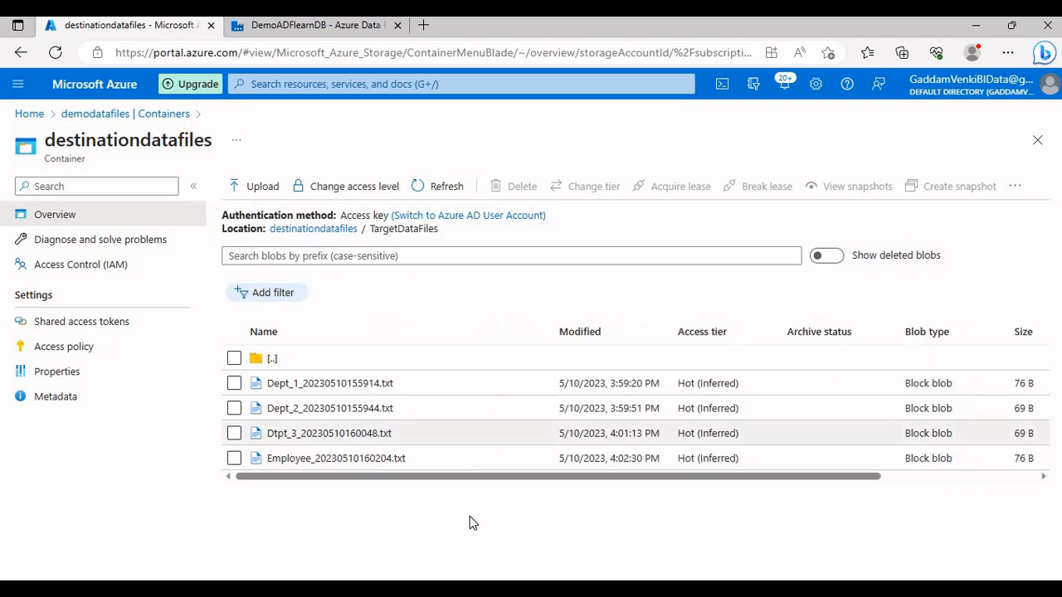
Switch back to Data Factory and check the final statuses of the debug run and the Loop the Files activity.
{"action": "left_click", "coordinate": [332, 25]}
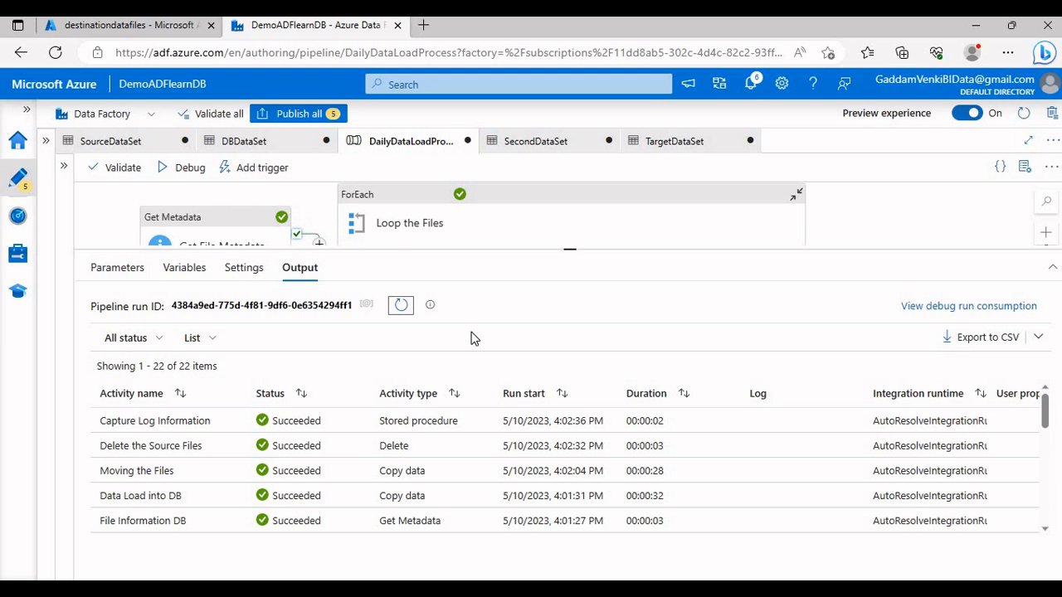
{"action": "left_click", "coordinate": [519, 590]}
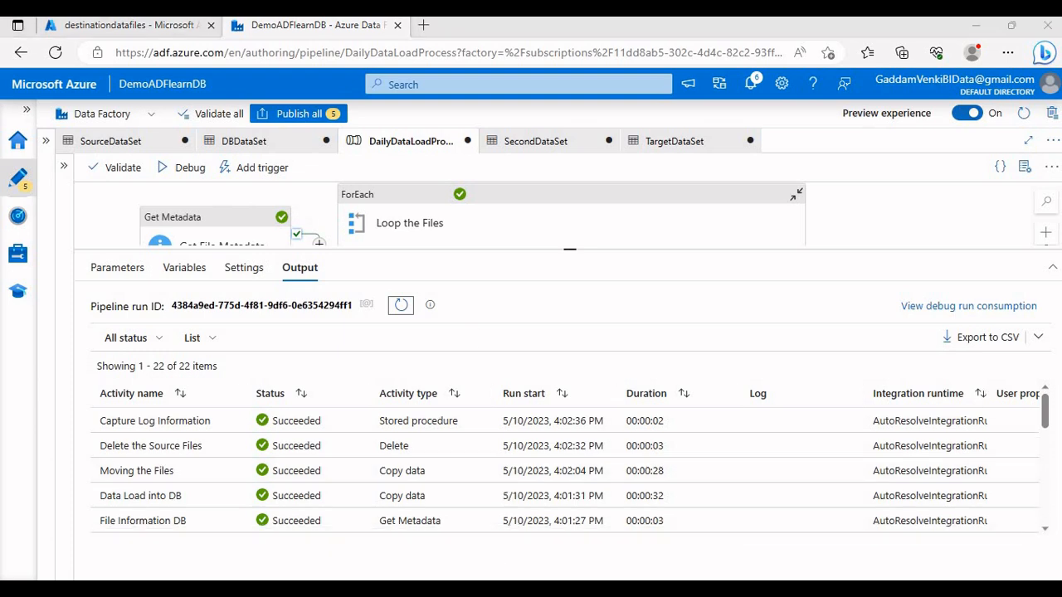